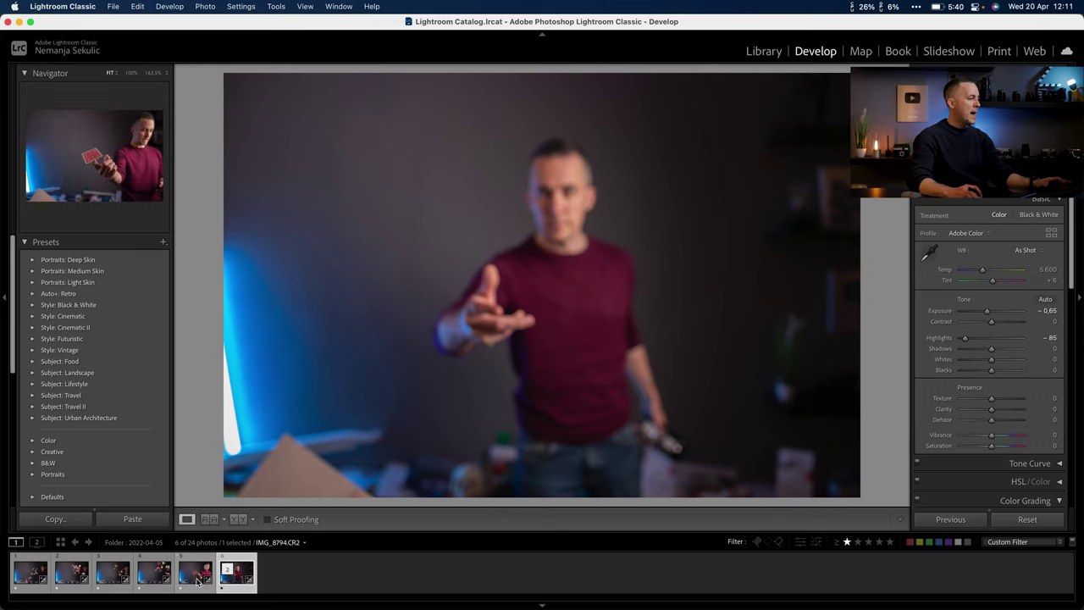
Browse through the six filtered photos in the filmstrip, from the outstretched-hand shot to the card shots and back.
key("Left")
key("Left")
key("Left")
key("Left")
key("Left")
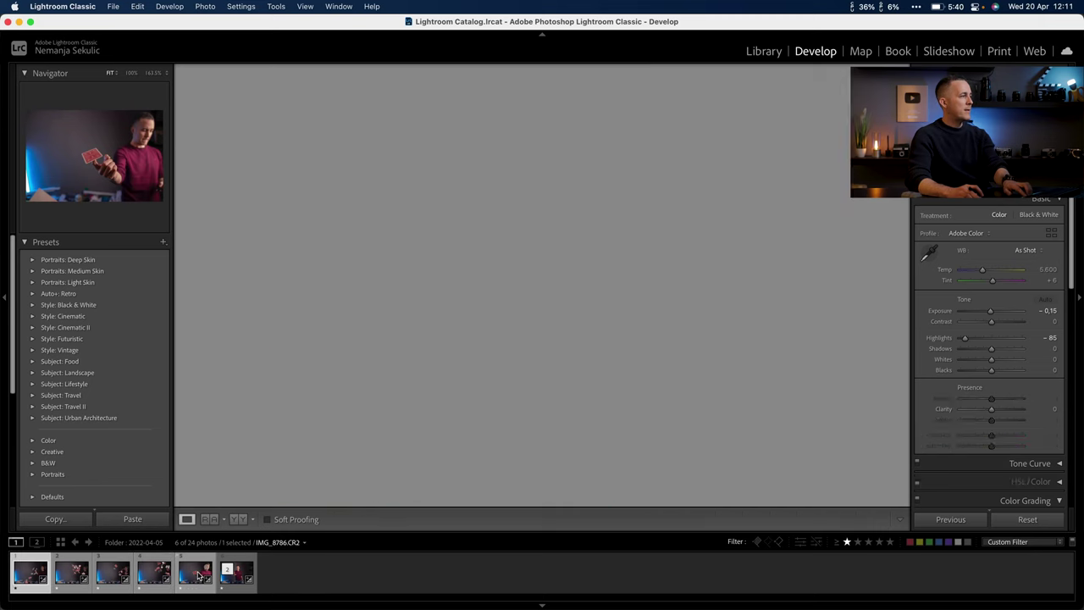
key("Right")
key("Right")
key("Right")
key("Right")
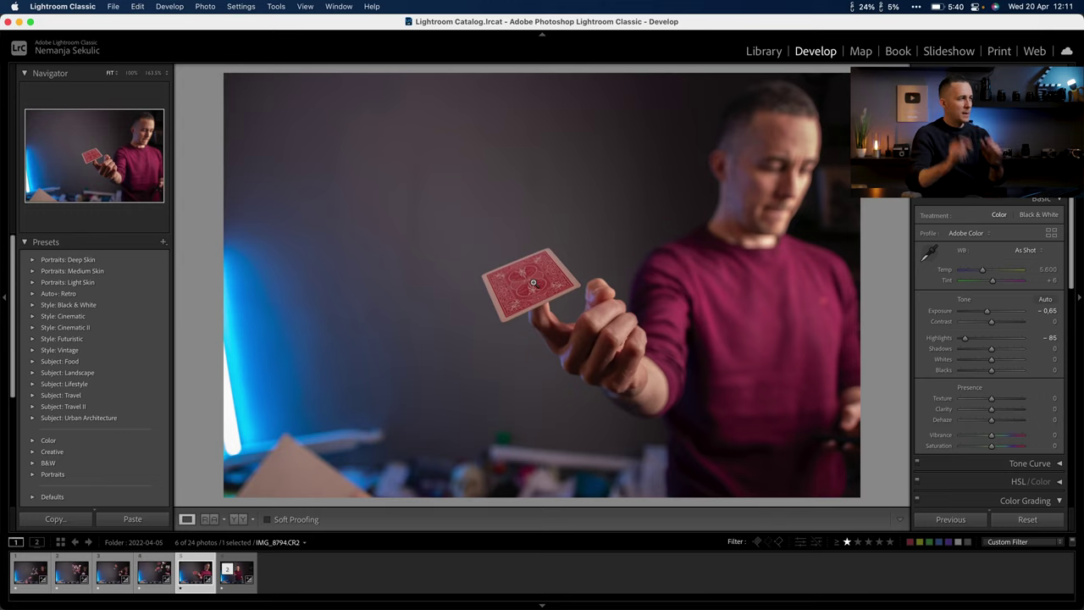
key("Right")
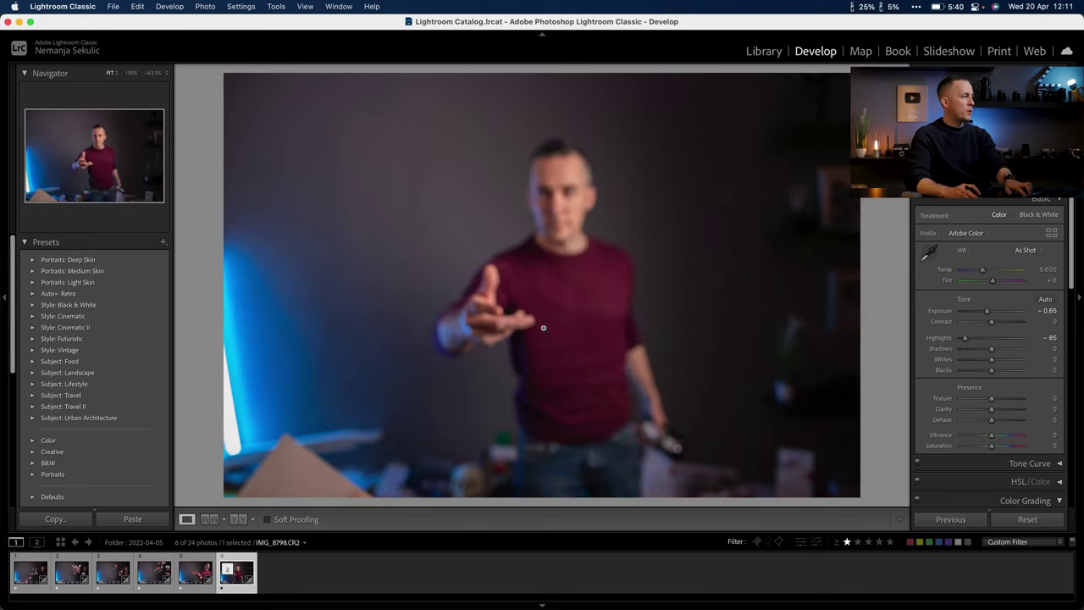
Select all six photos in the filmstrip and open them as layers in Photoshop.
left_click(29, 576, "shift")
right_click(31, 578)
mouse_move(102, 318)
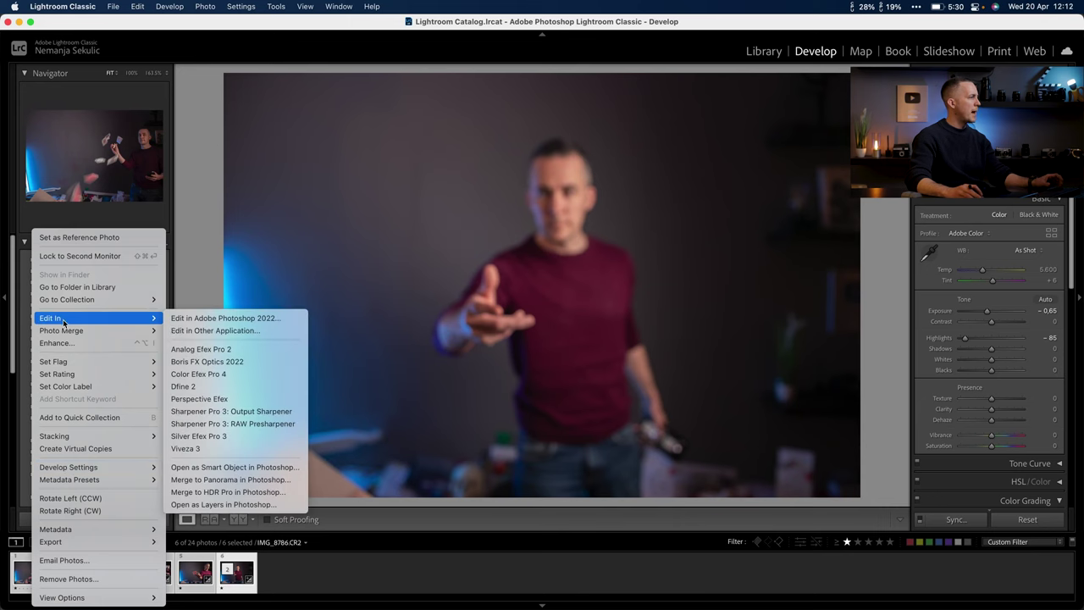
left_click(246, 505)
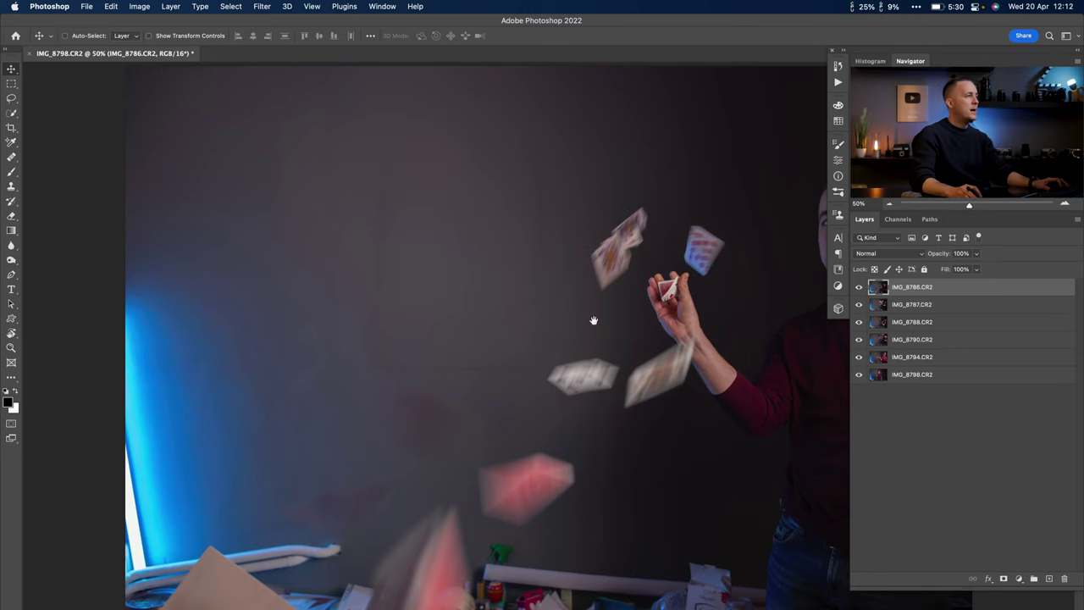
Hide every layer except IMG_8798.CR2 and make that layer active.
left_click_drag(594, 320, 448, 307)
scroll(539, 306, "down", 5)
scroll(539, 306, "up", 3)
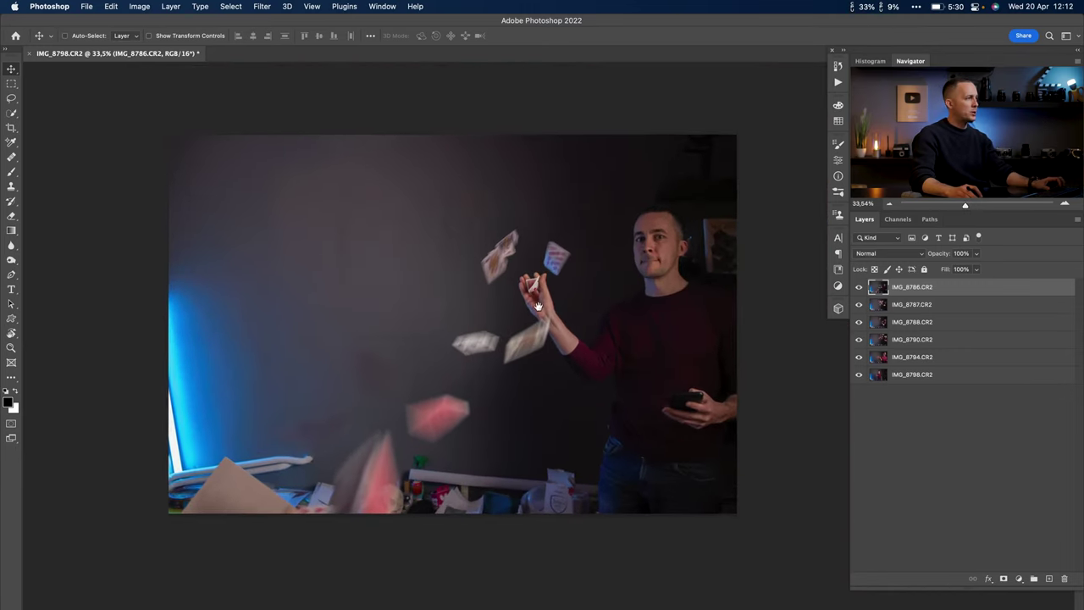
left_click_drag(539, 306, 526, 299)
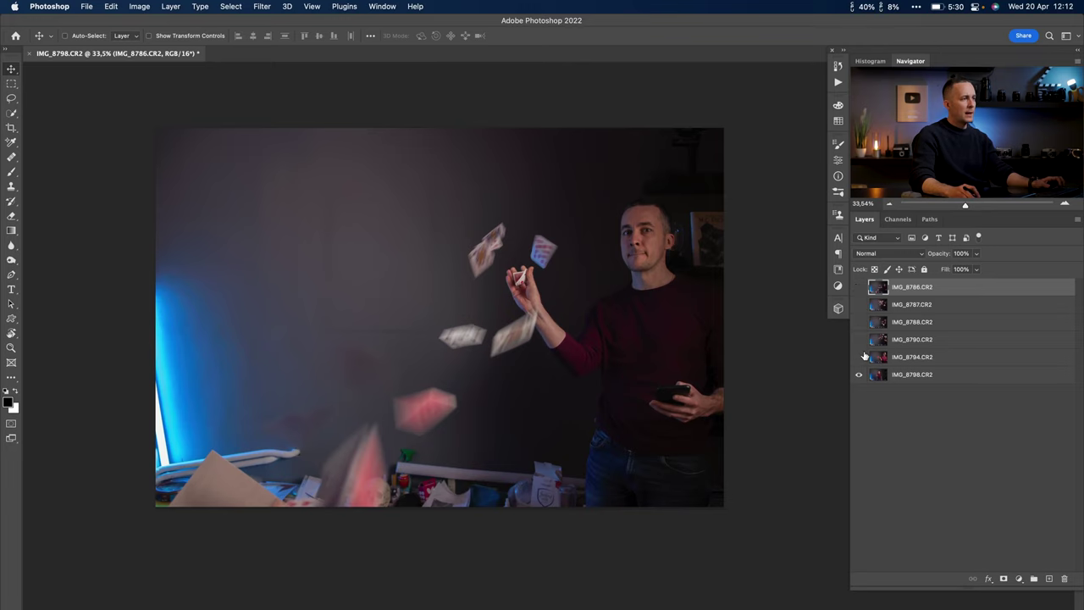
left_click(860, 357)
left_click(877, 377)
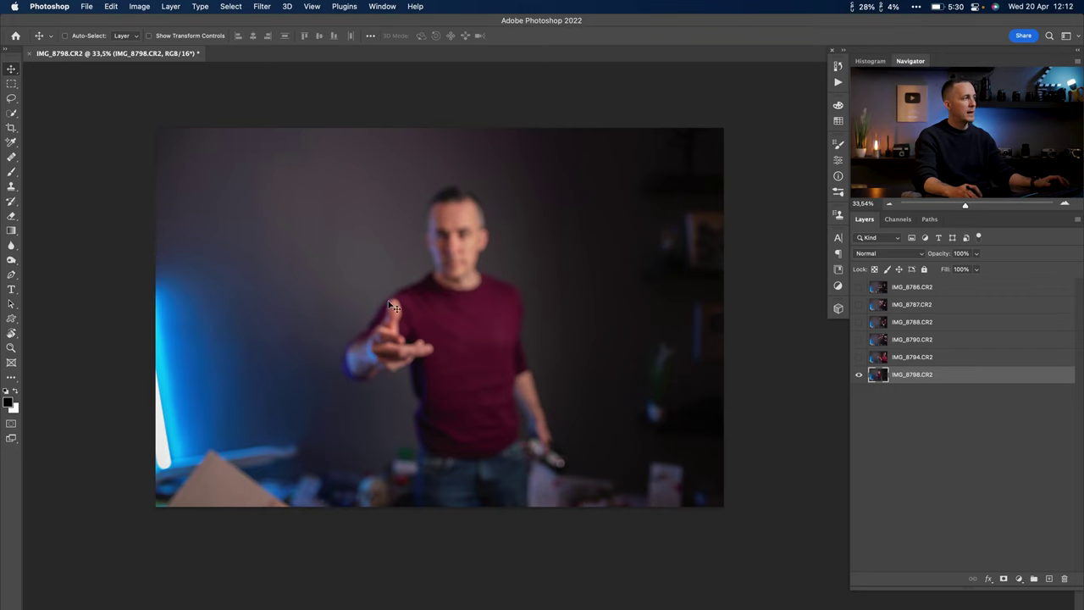
Crop the image to the 4:5 (8:10) ratio, shifting the photo so the man stands slightly right of centre.
key("c")
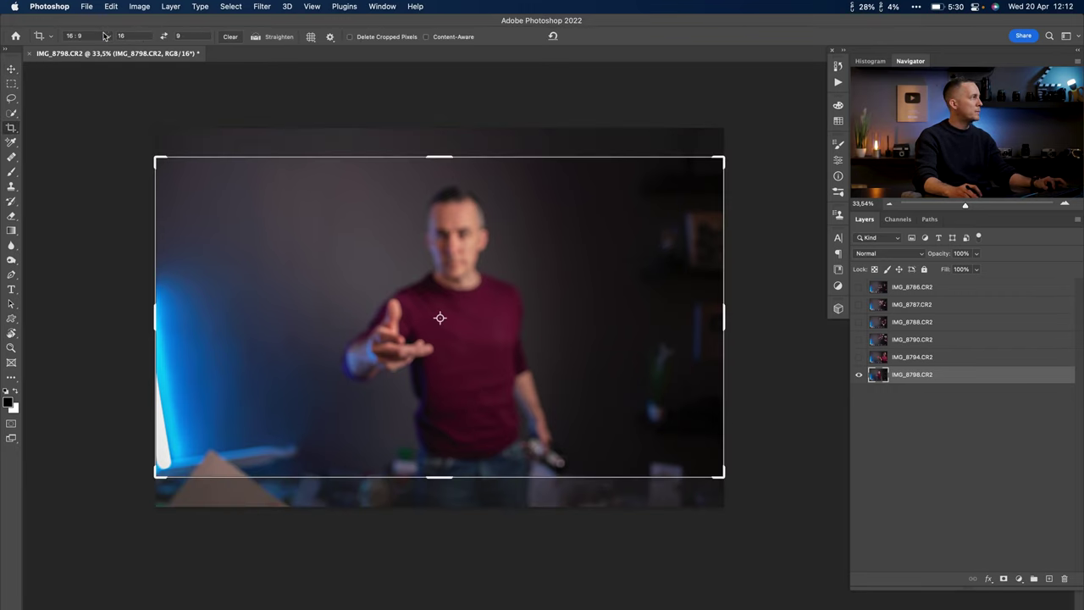
left_click(105, 36)
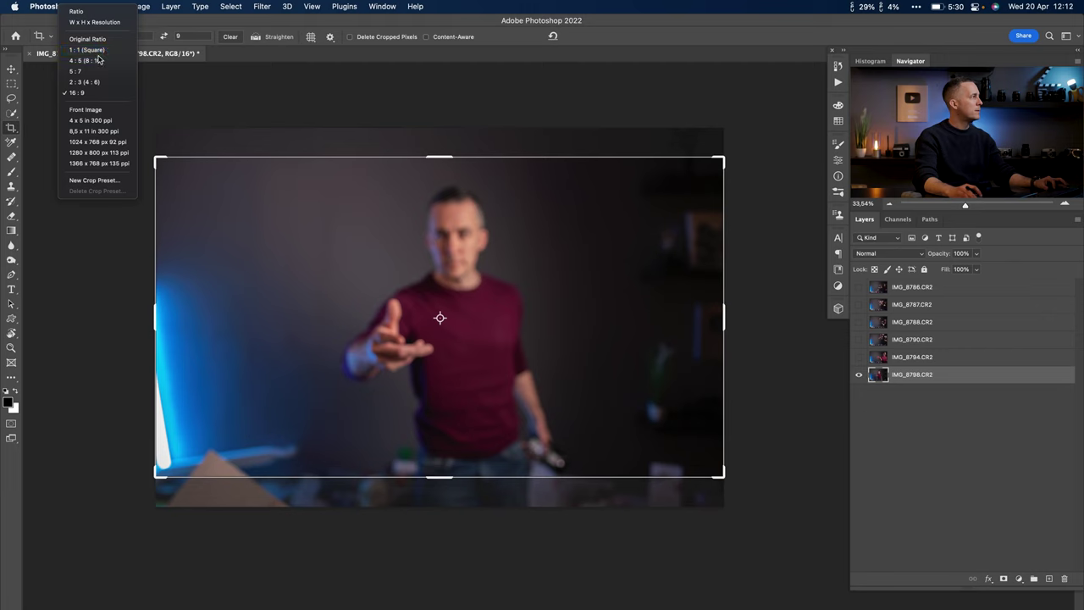
left_click(85, 57)
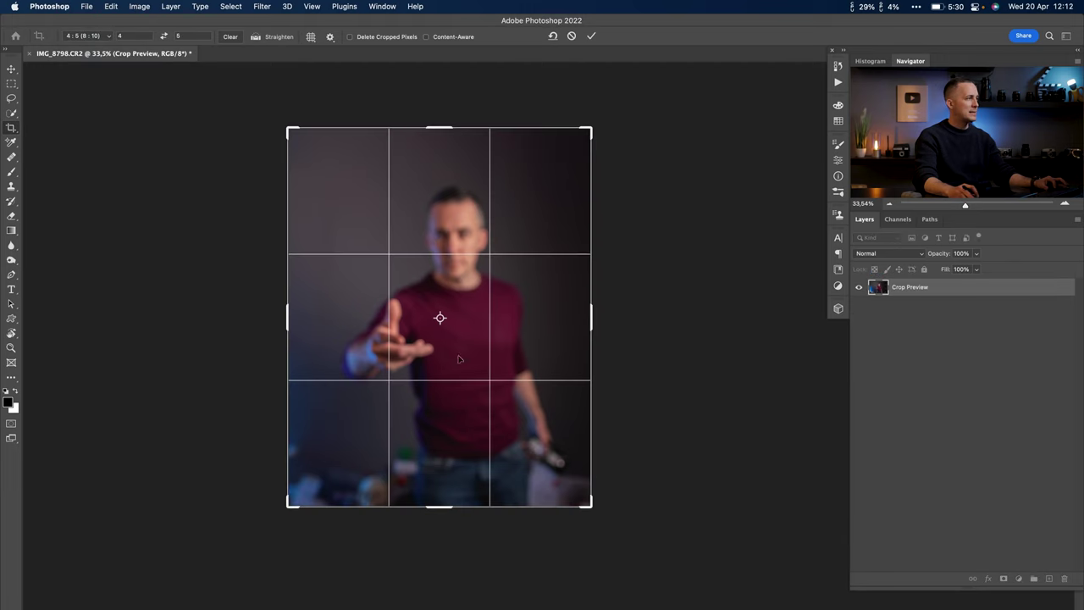
left_click_drag(437, 262, 485, 284)
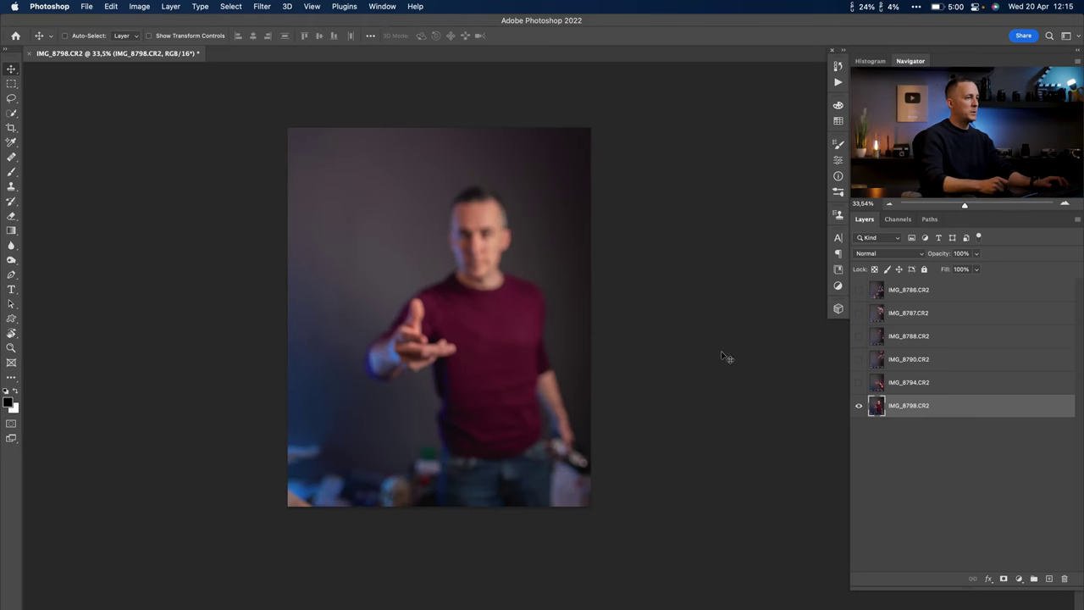
Show layer IMG_8794.CR2 with the playing card and make it the active layer.
left_click(860, 384)
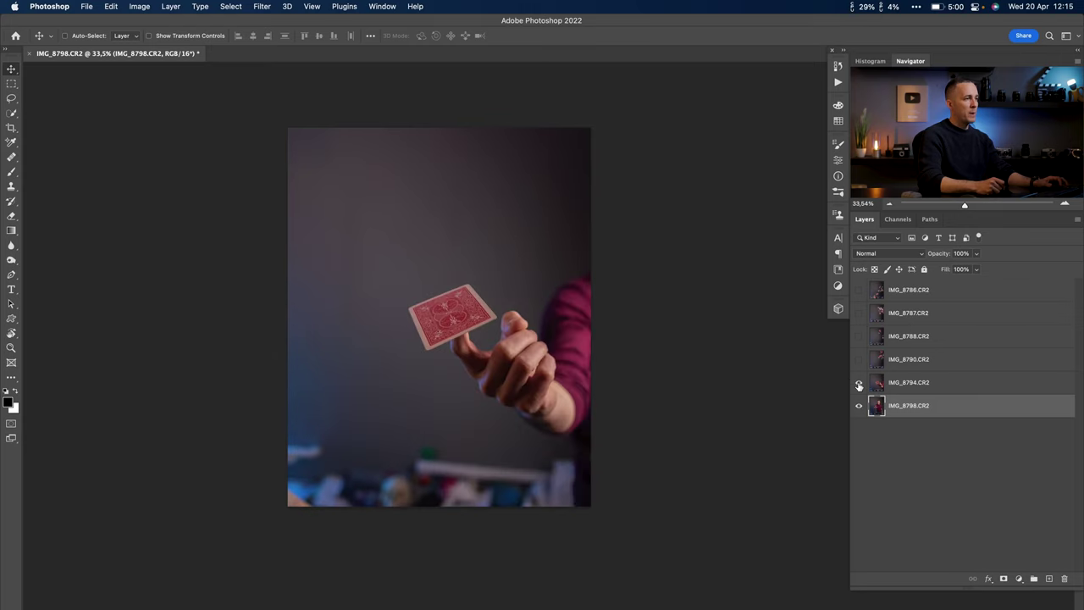
left_click(871, 386)
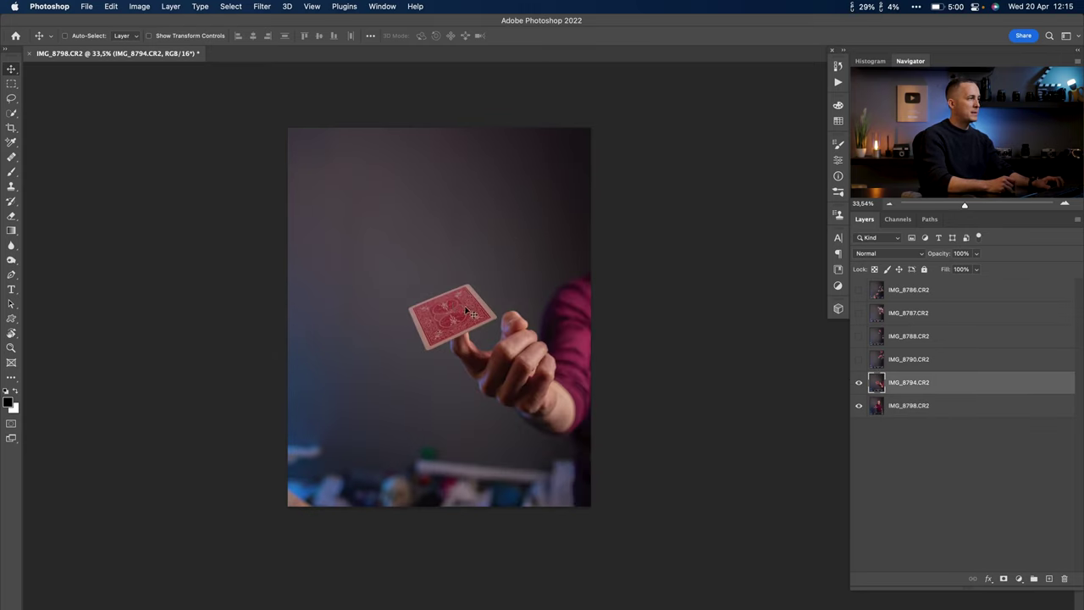
left_click_drag(443, 311, 523, 318)
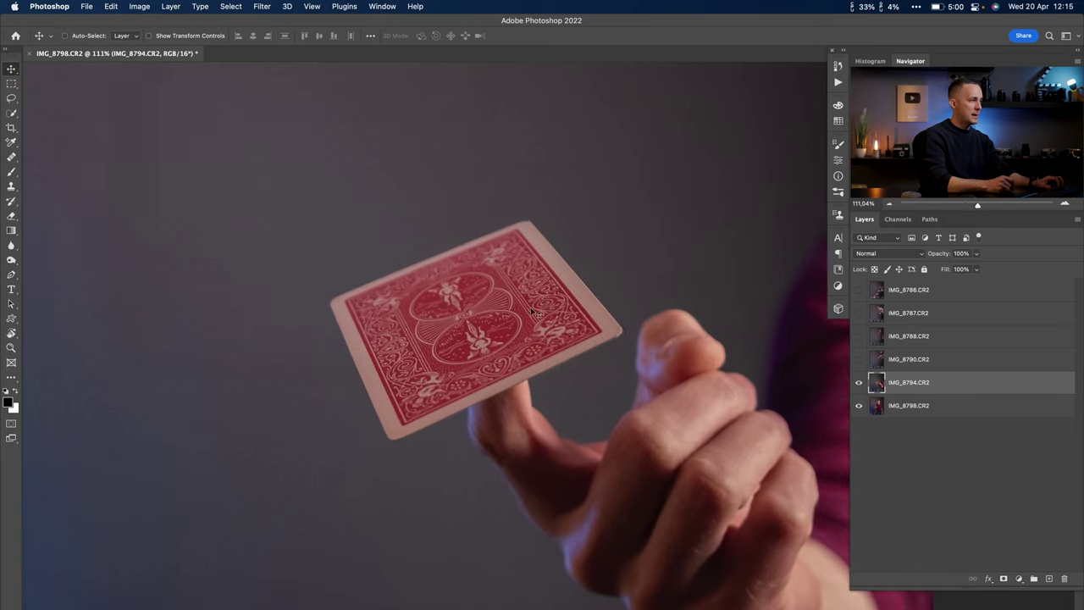
Select the playing card with the Quick Selection tool, subtracting the fingertip area below its lower edge.
key("w")
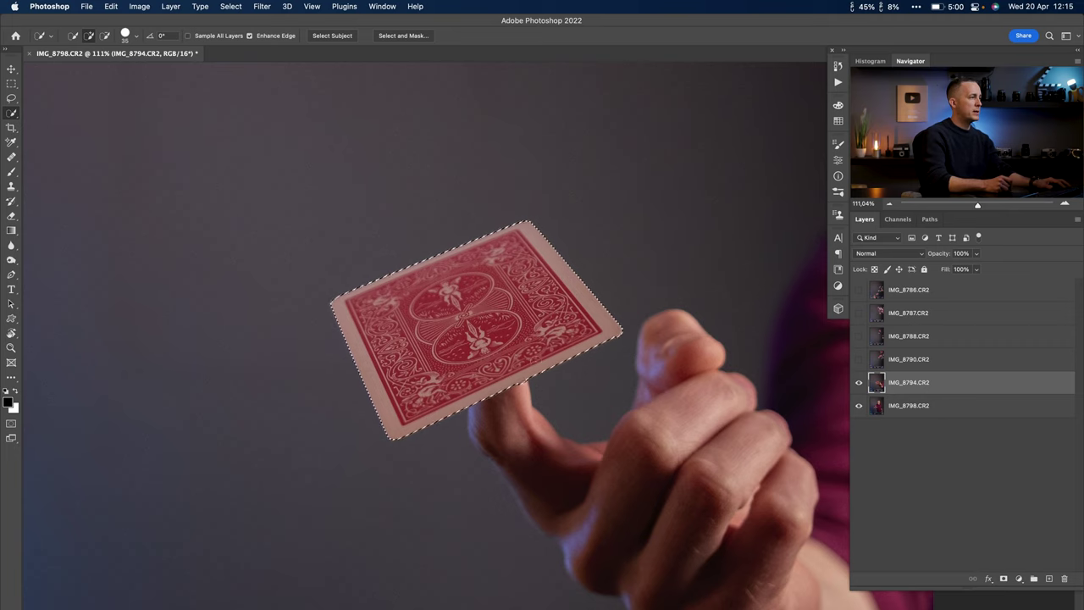
left_click_drag(518, 386, 550, 387)
left_click(530, 389, "alt")
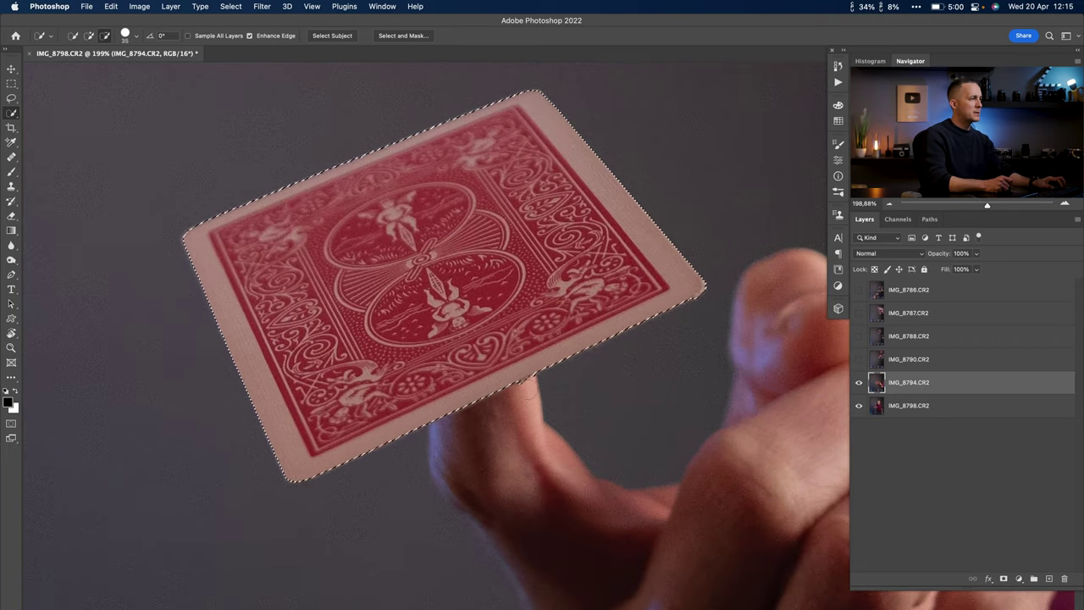
Display the card selection in Quick Mask mode, accepting a red overlay on masked areas at 50% opacity.
key("q")
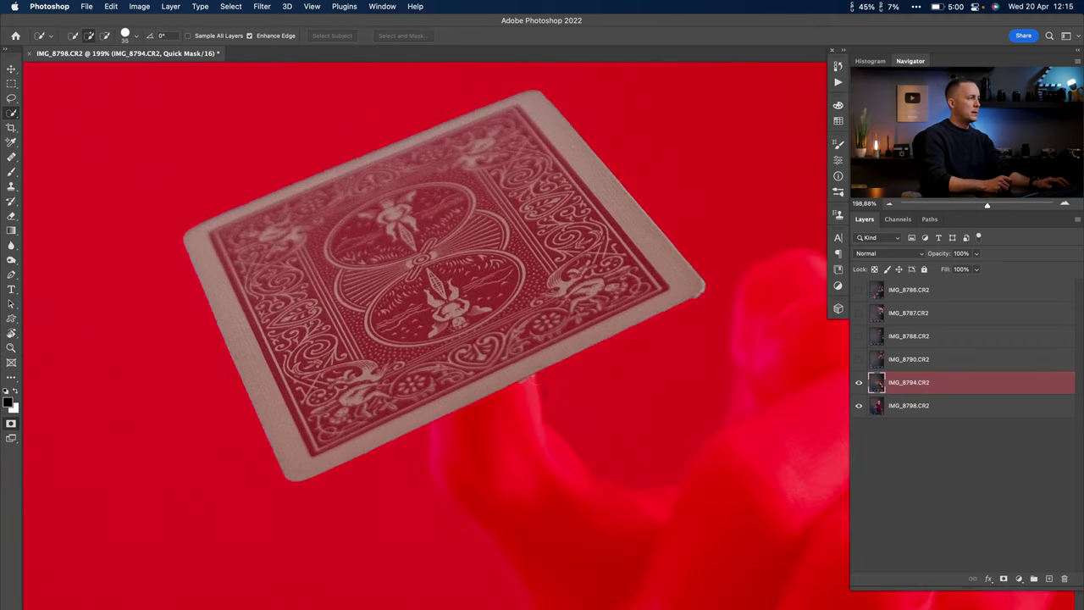
double_click(11, 423)
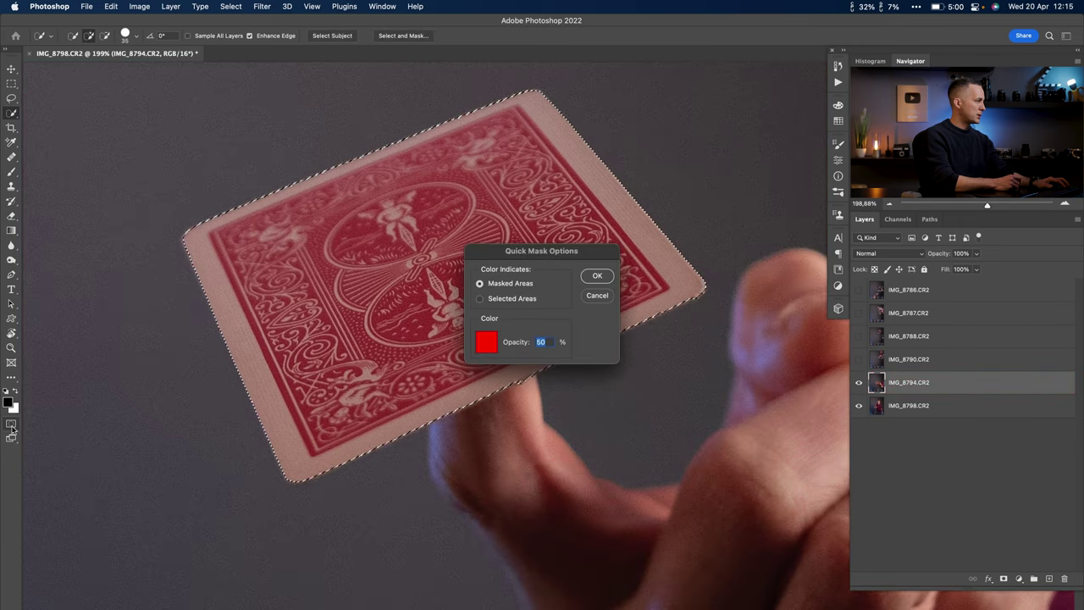
key("Return")
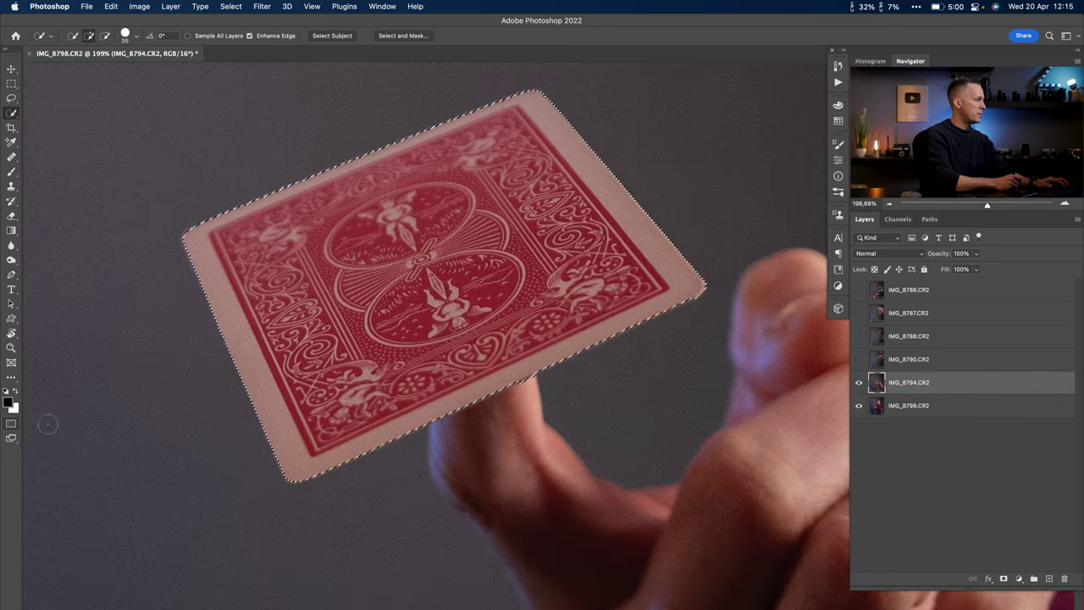
left_click(11, 425)
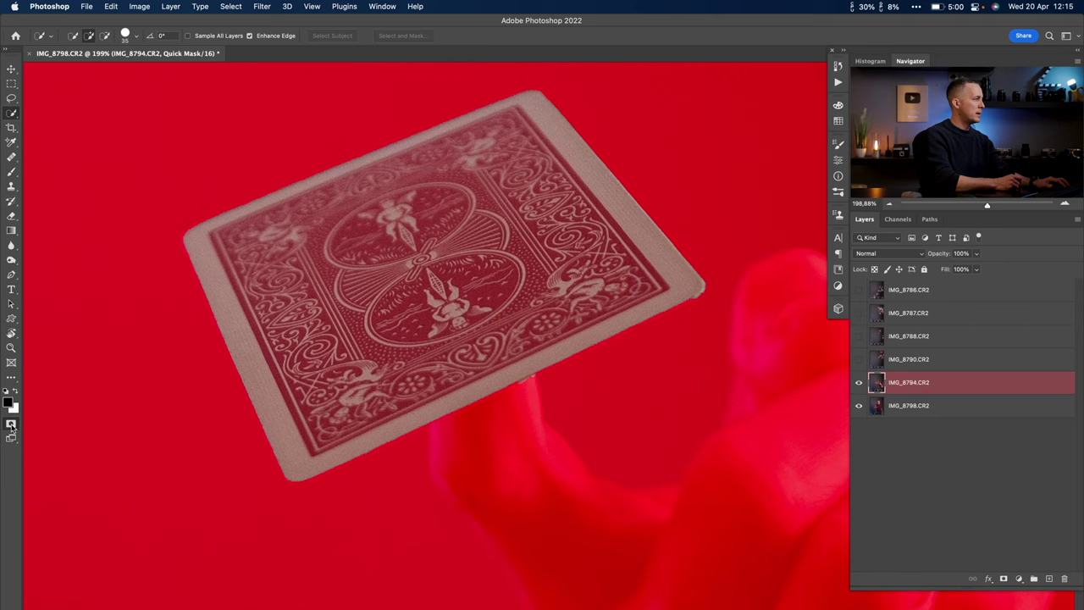
left_click(11, 426)
key("q")
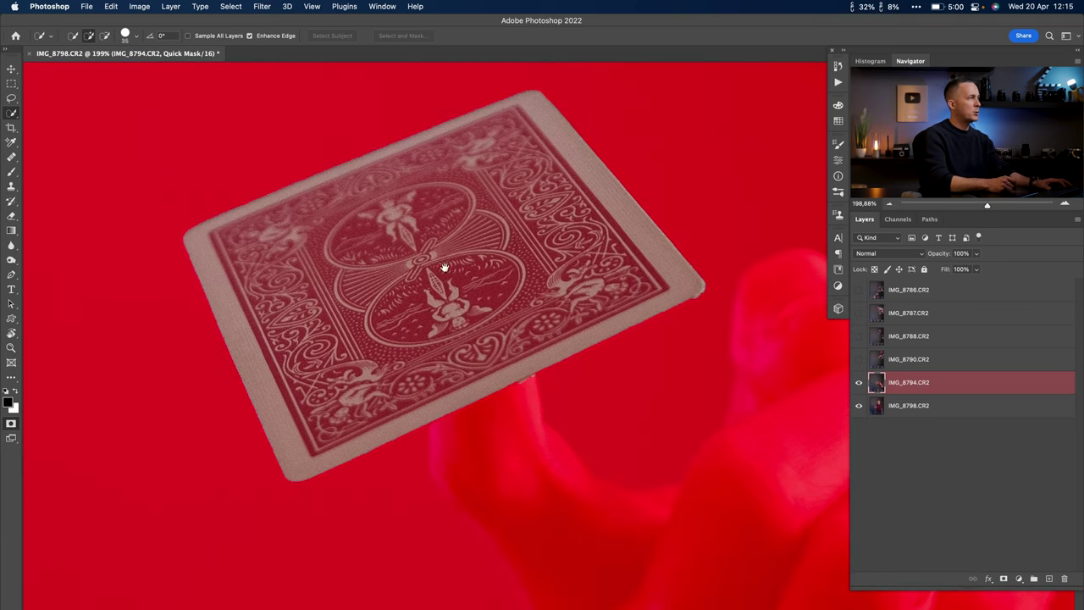
Mask the fingertip remnant below the card's lower edge in the Quick Mask, using a 35-pixel Brush at 100% opacity.
left_click_drag(472, 292, 522, 348)
left_click_drag(292, 294, 319, 295)
left_click_drag(212, 339, 241, 354)
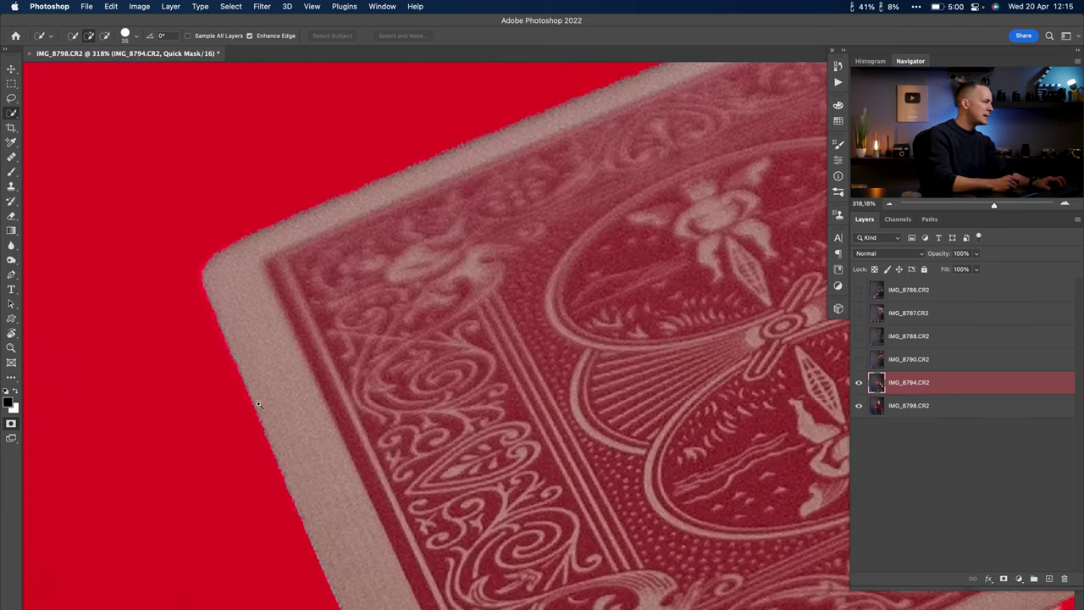
scroll(258, 388, "up", 4)
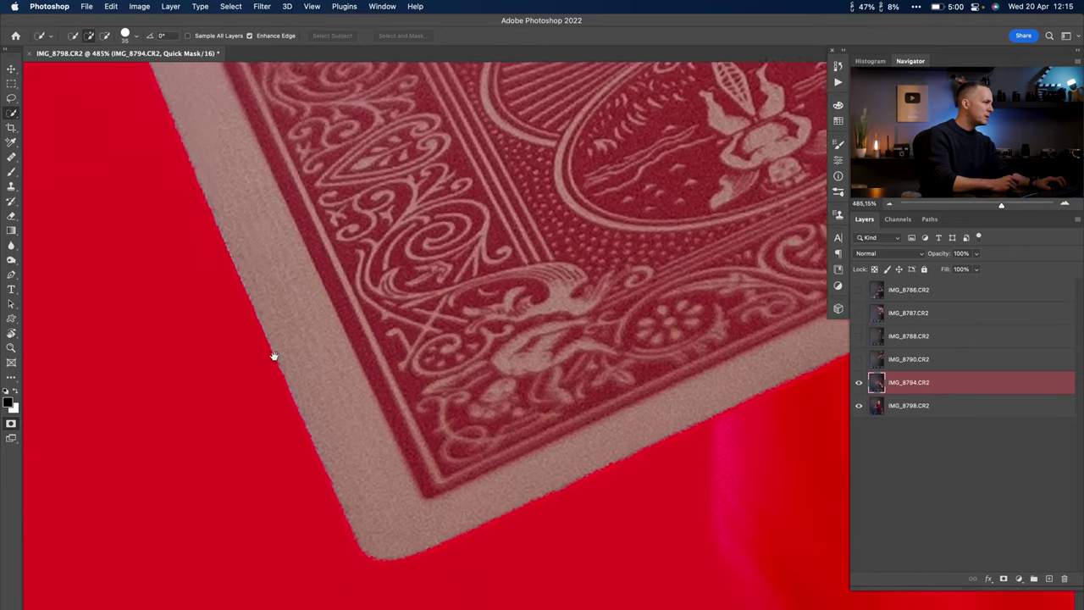
scroll(273, 355, "down", 2)
left_click_drag(424, 505, 563, 322)
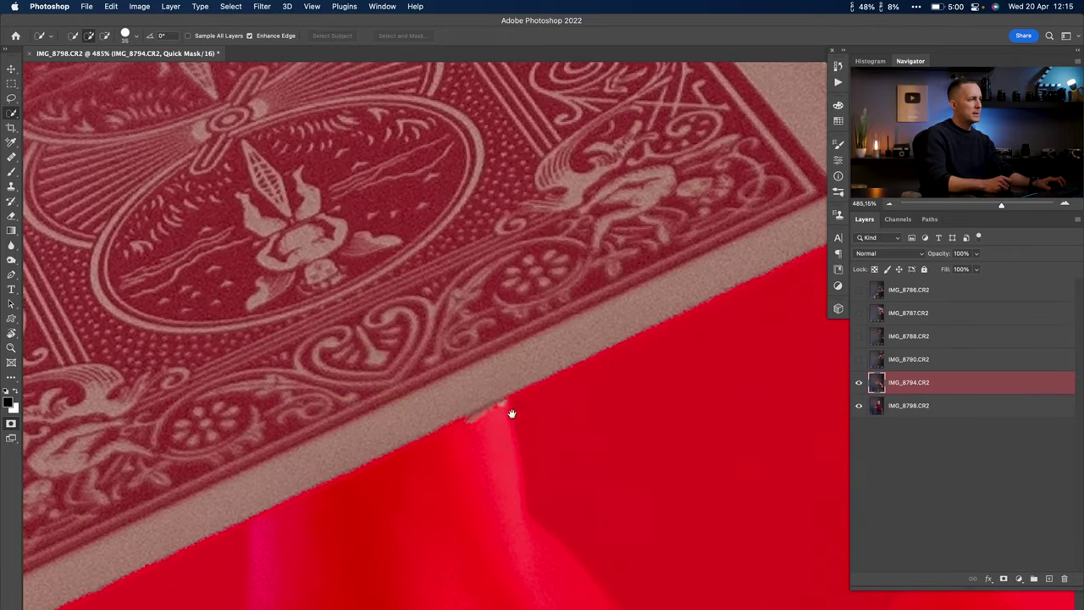
key("b")
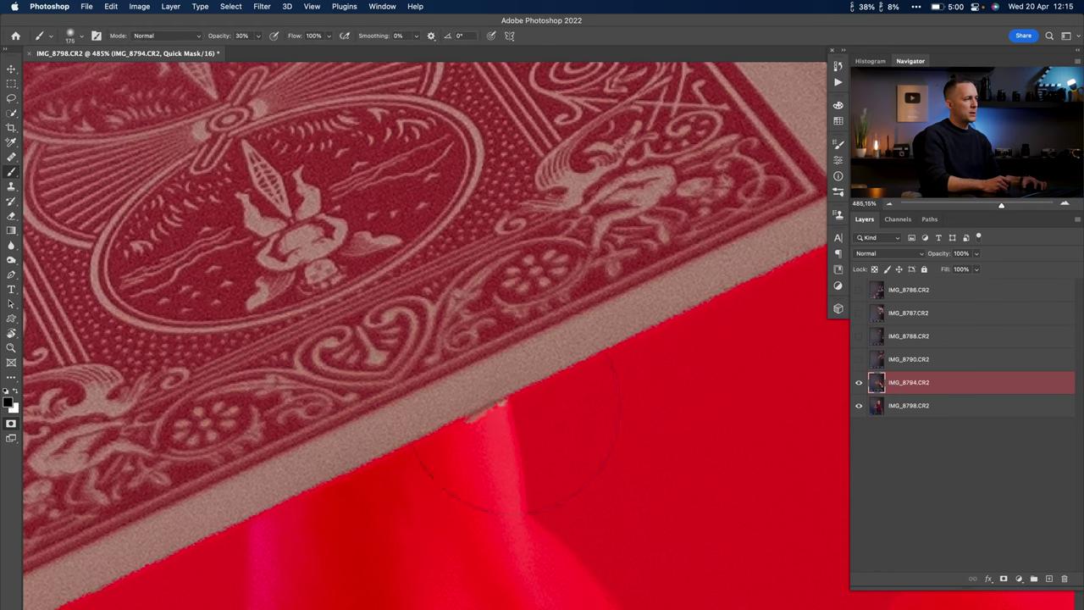
right_click(516, 437)
left_click(779, 364)
key("Return")
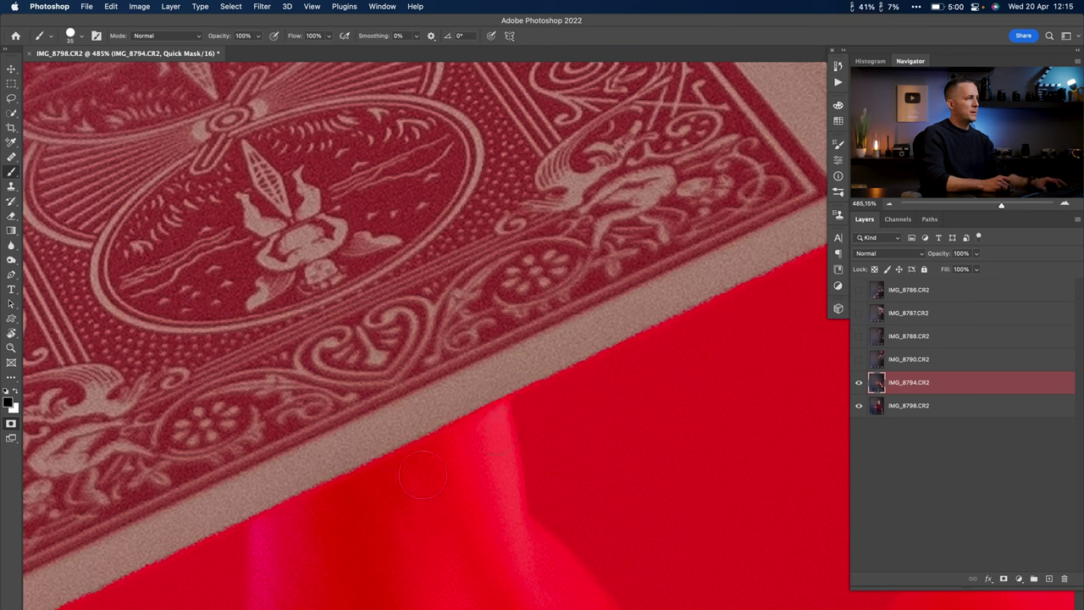
left_click_drag(678, 336, 373, 518)
Leave Quick Mask mode and discard the card selection.
left_click_drag(586, 302, 622, 346)
key("q")
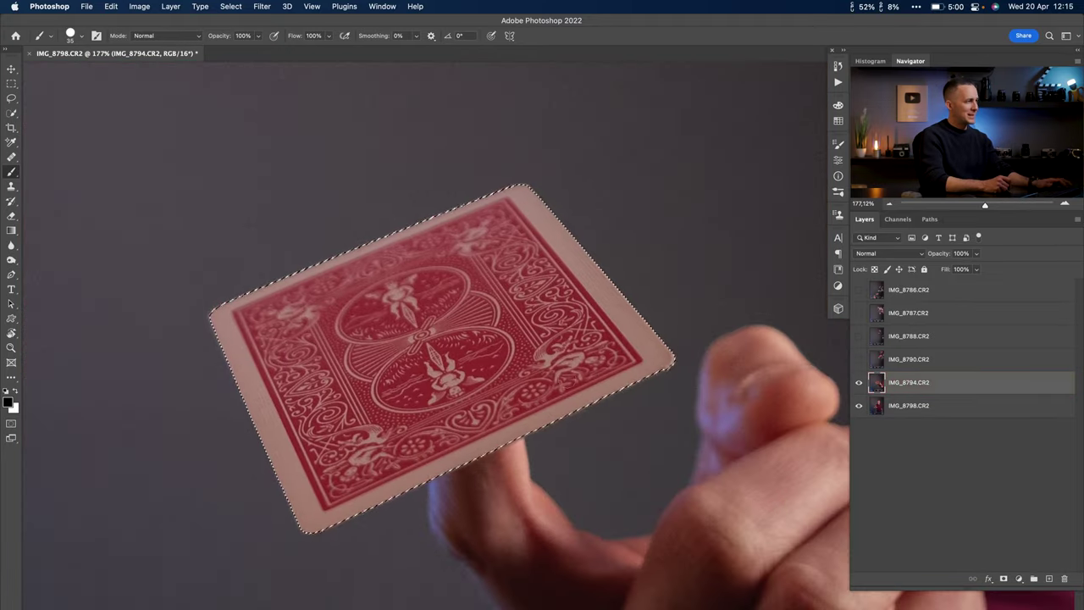
key("super+d")
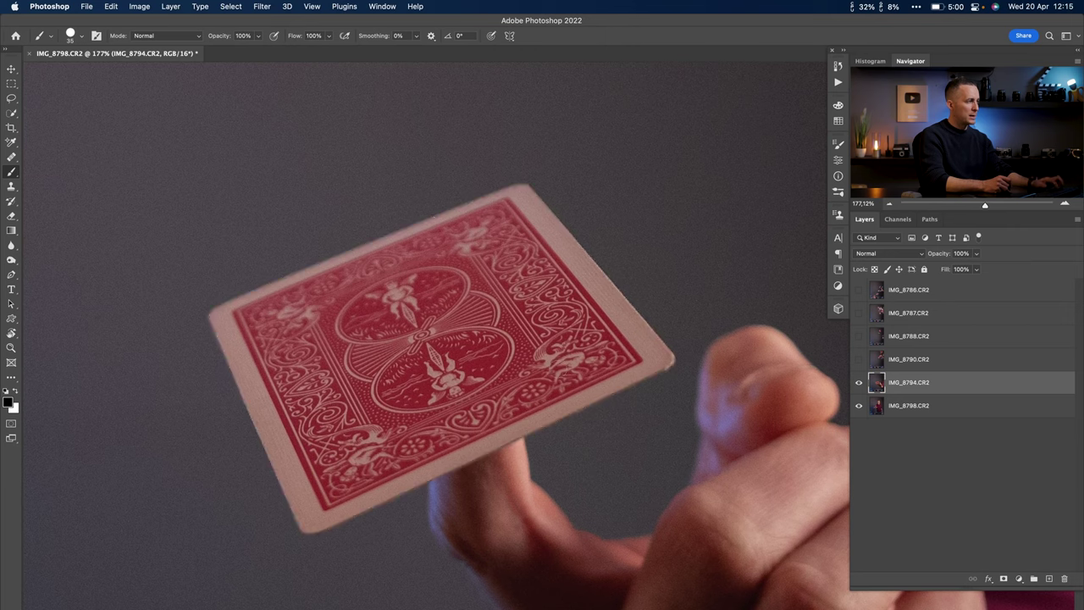
Trace a closed path around the playing card's outline with the Pen tool, following its rounded corners.
key("p")
left_click_drag(229, 315, 252, 275)
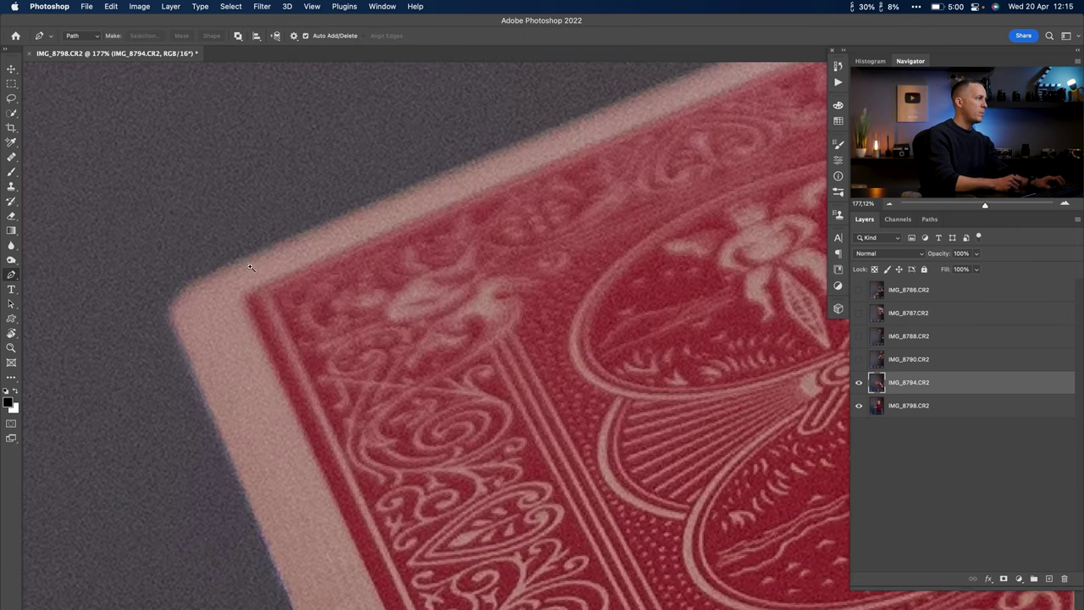
left_click_drag(531, 199, 466, 200)
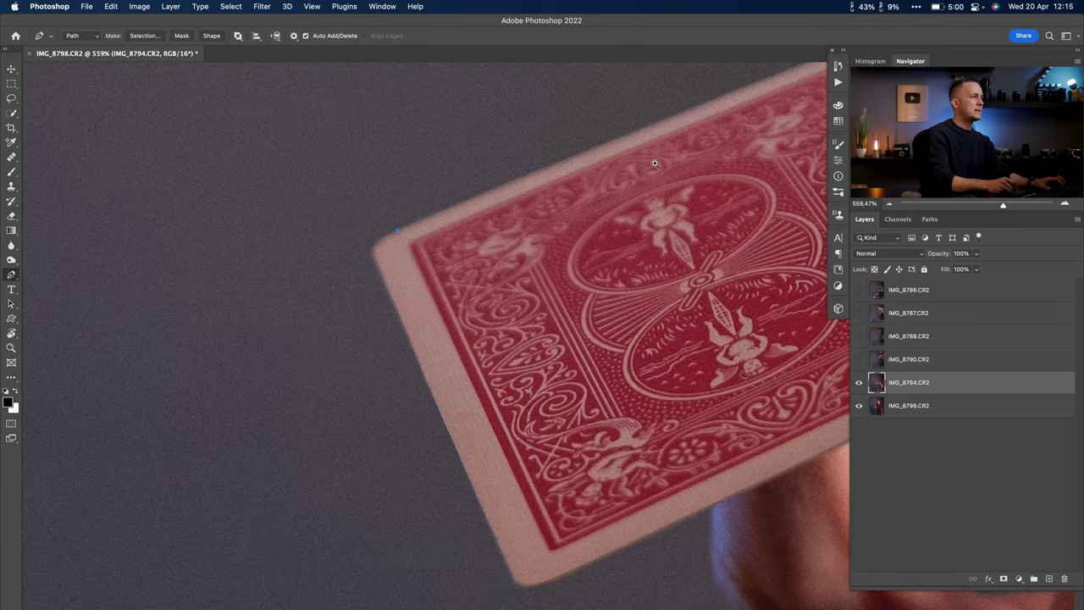
left_click_drag(669, 149, 364, 315)
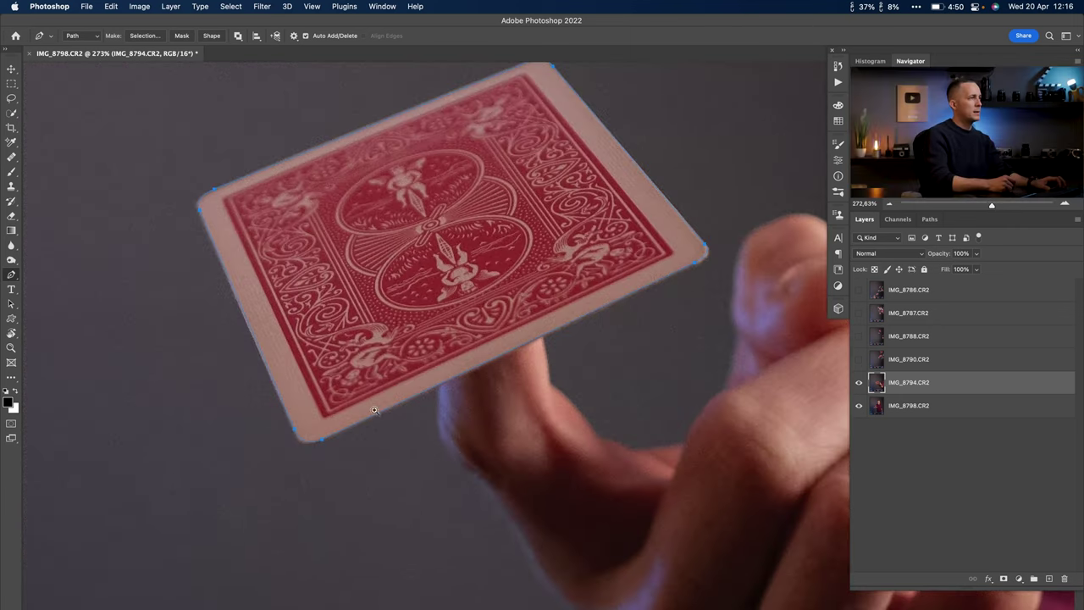
left_click_drag(441, 243, 438, 360)
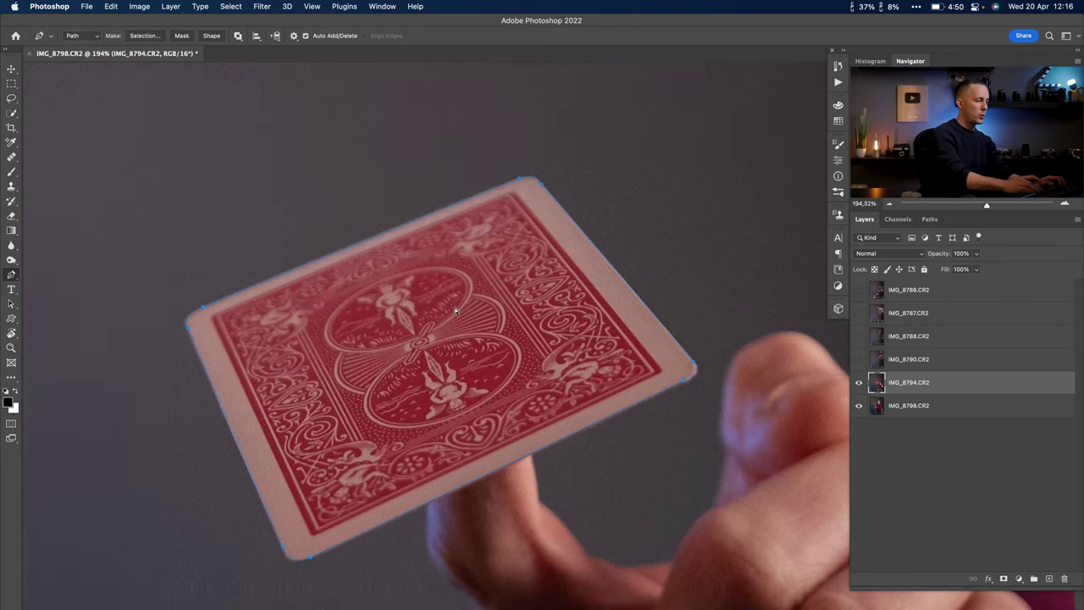
Convert the card path to a selection and copy the card onto a new layer.
key("super+Return")
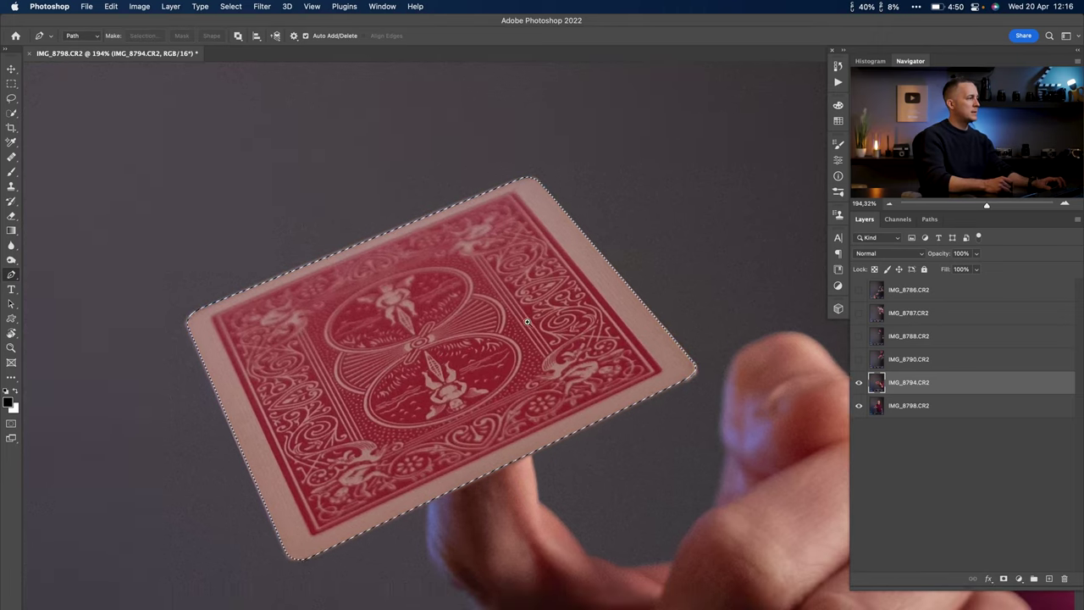
scroll(613, 339, "down", 2)
key("super+j")
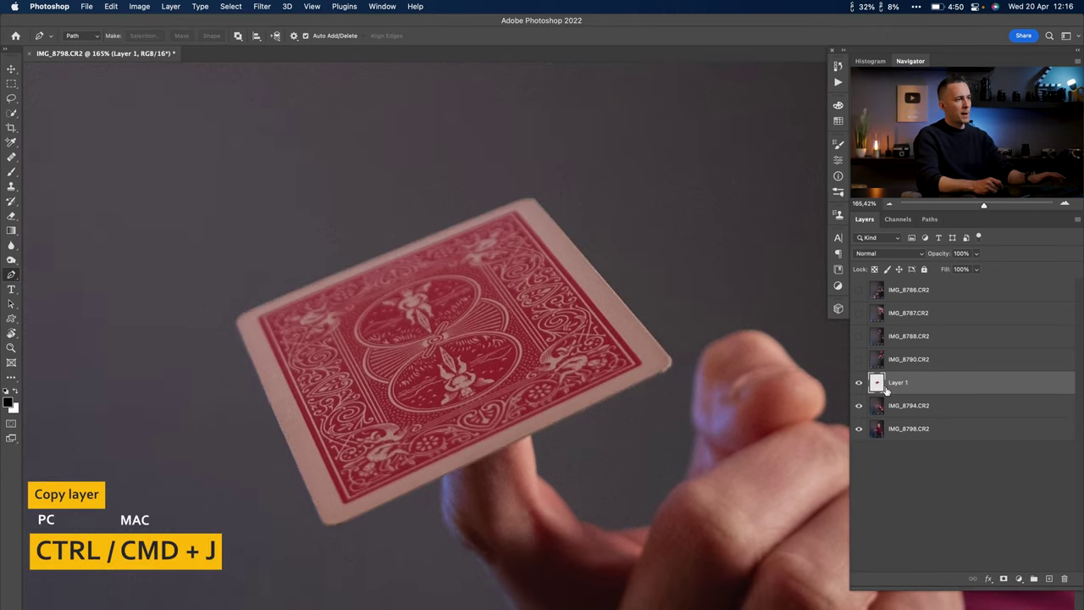
Hide the IMG_8794.CR2 layer and examine the cut-out card's edges against the portrait.
left_click(859, 406)
key("v")
left_click_drag(564, 348, 552, 378)
left_click_drag(296, 342, 343, 332)
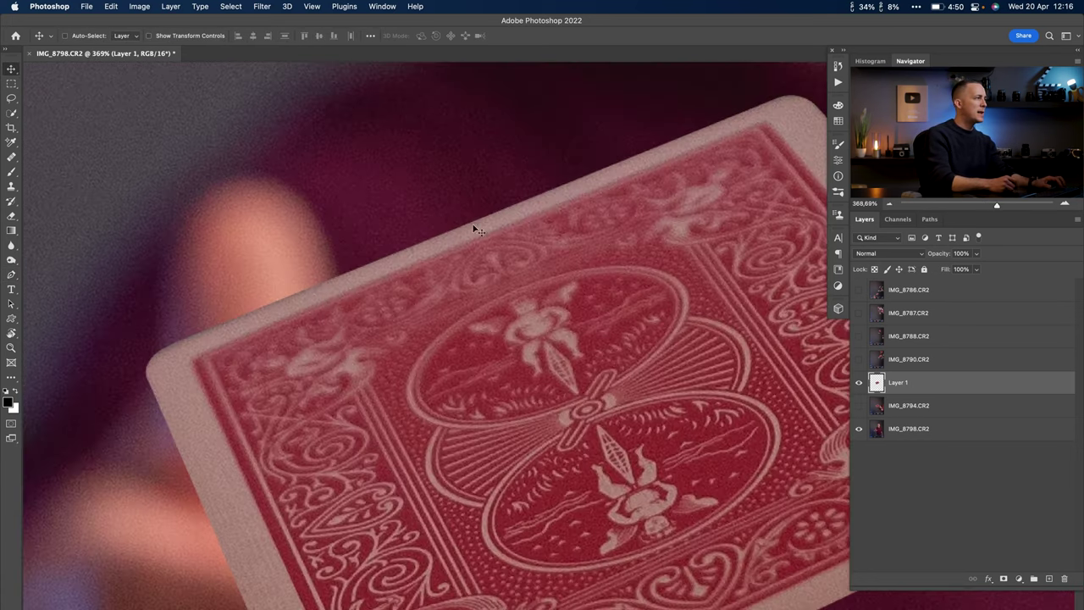
left_click_drag(677, 169, 594, 185)
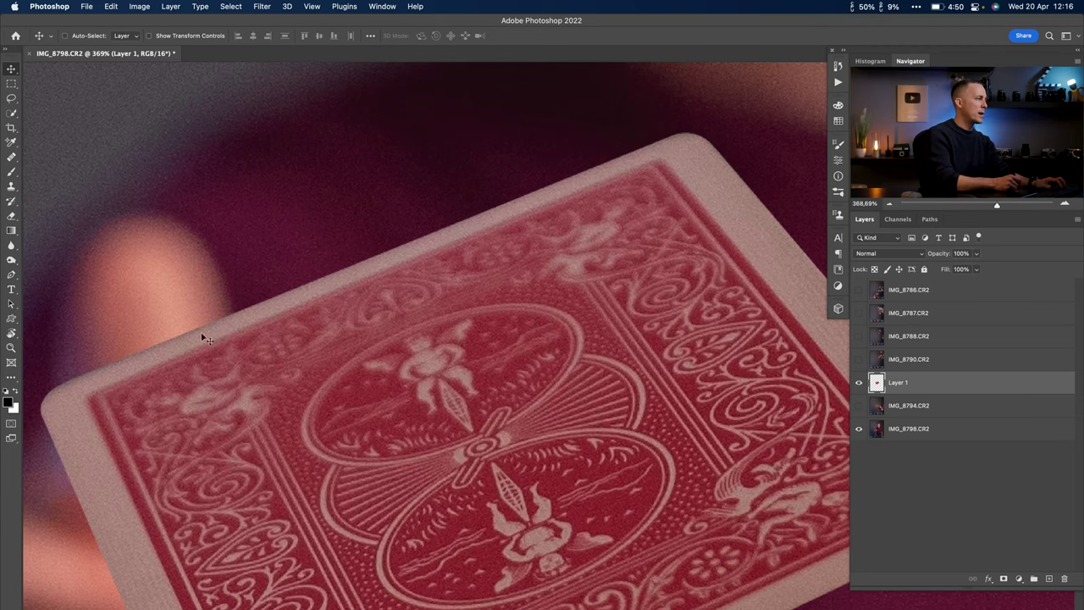
left_click_drag(191, 339, 238, 312)
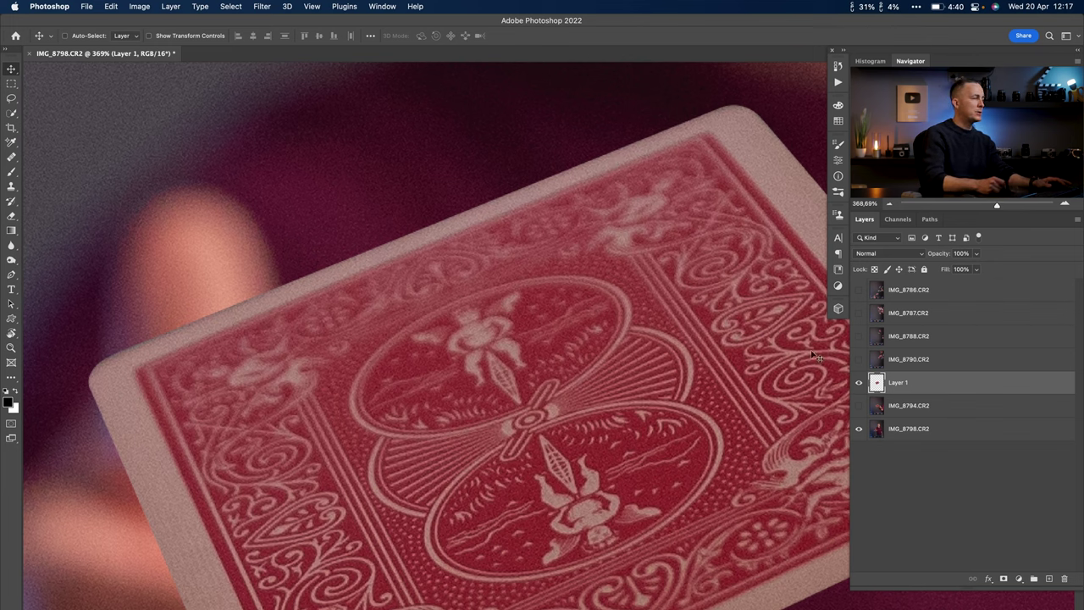
Soften the card's cut edges with the Blur tool at size 80 and 67% strength.
left_click(12, 247)
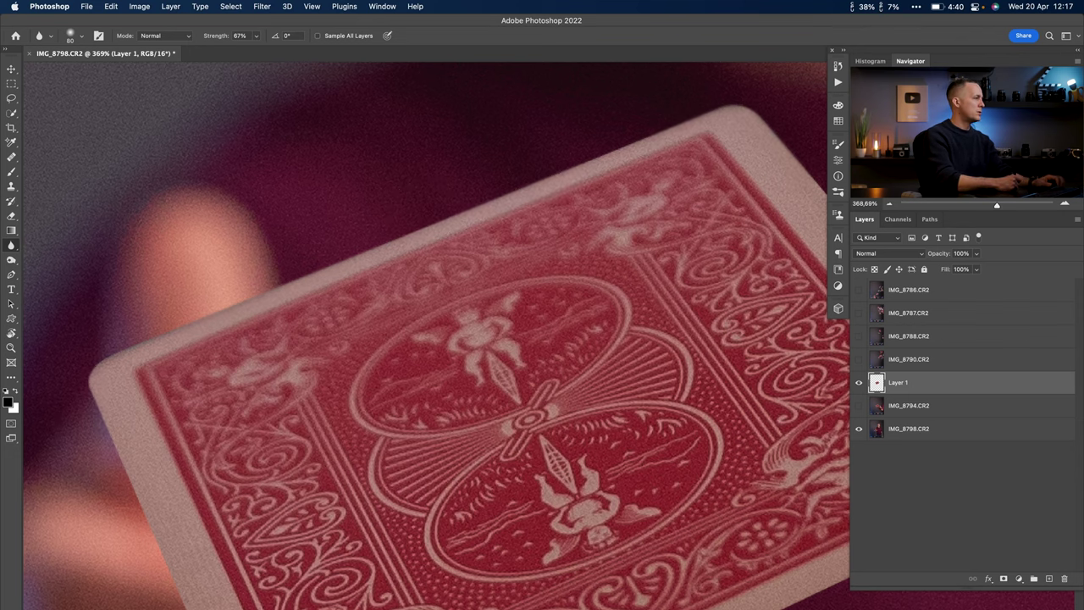
scroll(60, 212, "down", 10)
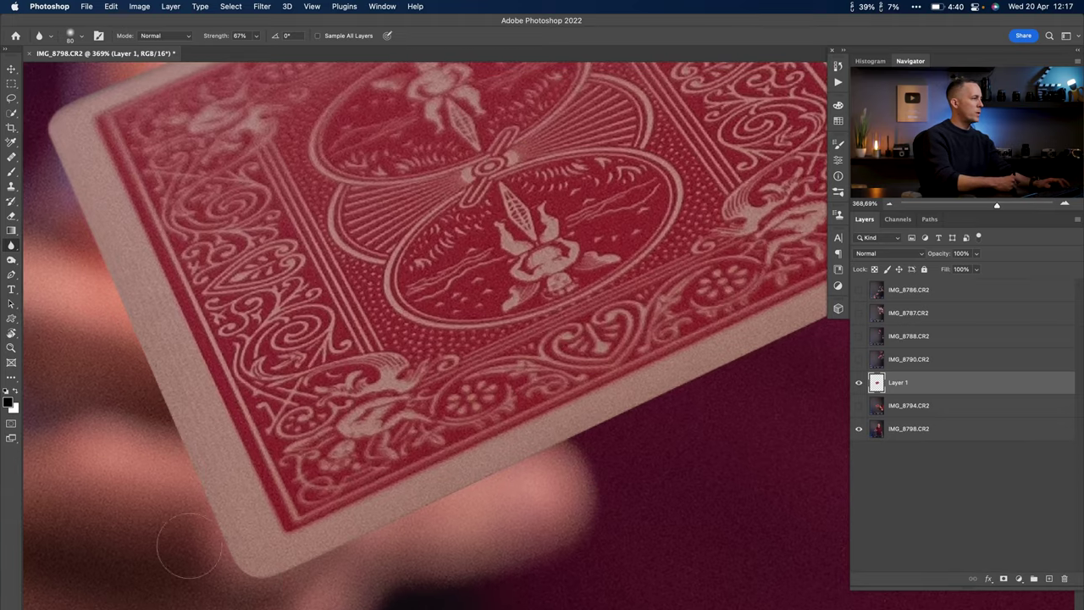
left_click_drag(692, 300, 392, 416)
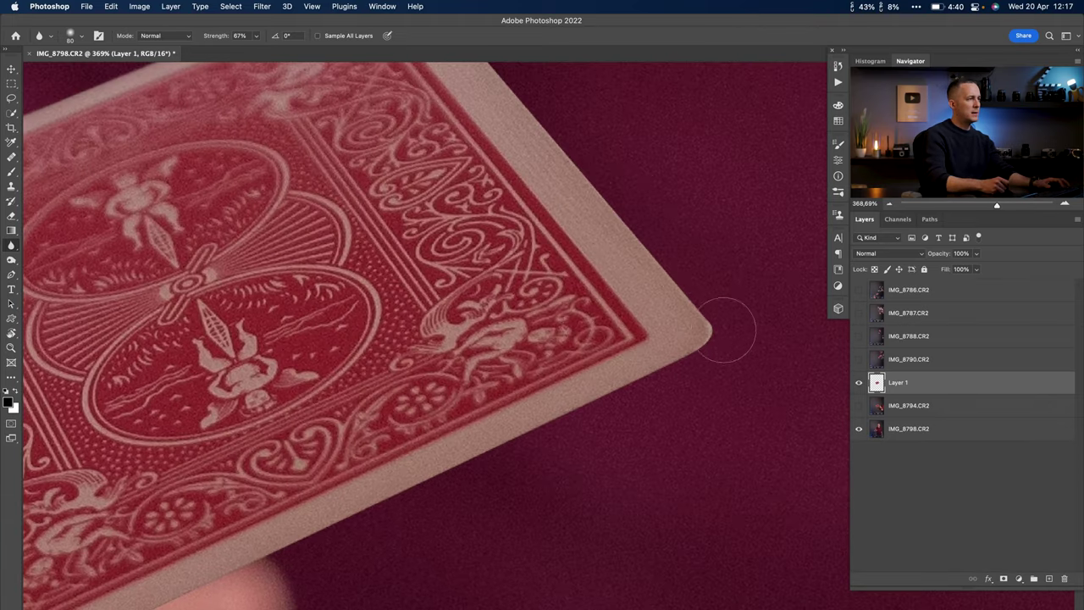
left_click_drag(564, 114, 669, 298)
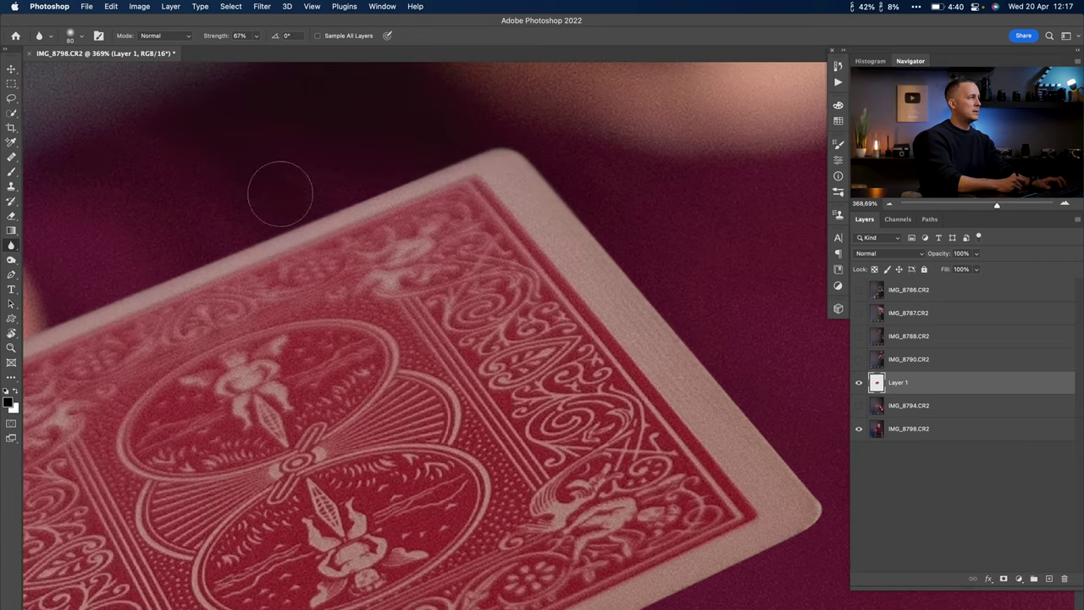
key("super+0")
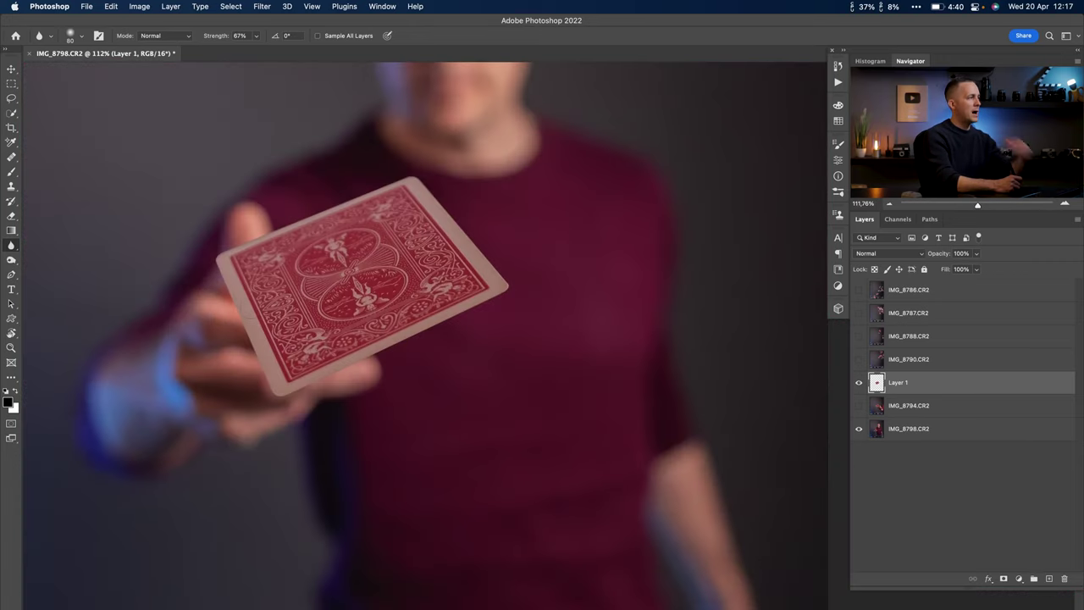
left_click_drag(484, 312, 450, 329)
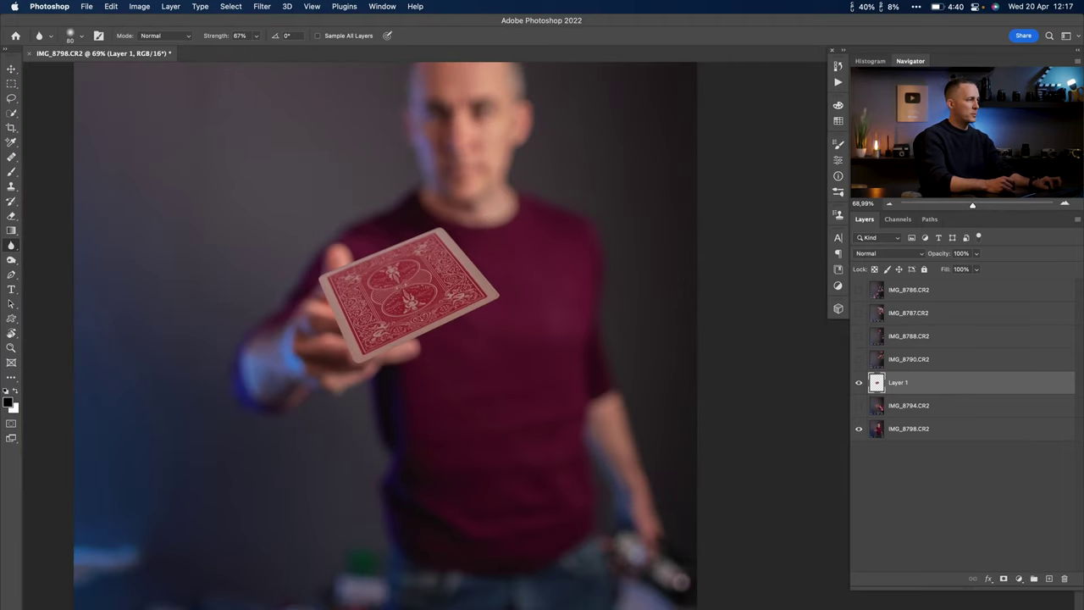
Convert the card layer Layer 1 to a smart object.
key("v")
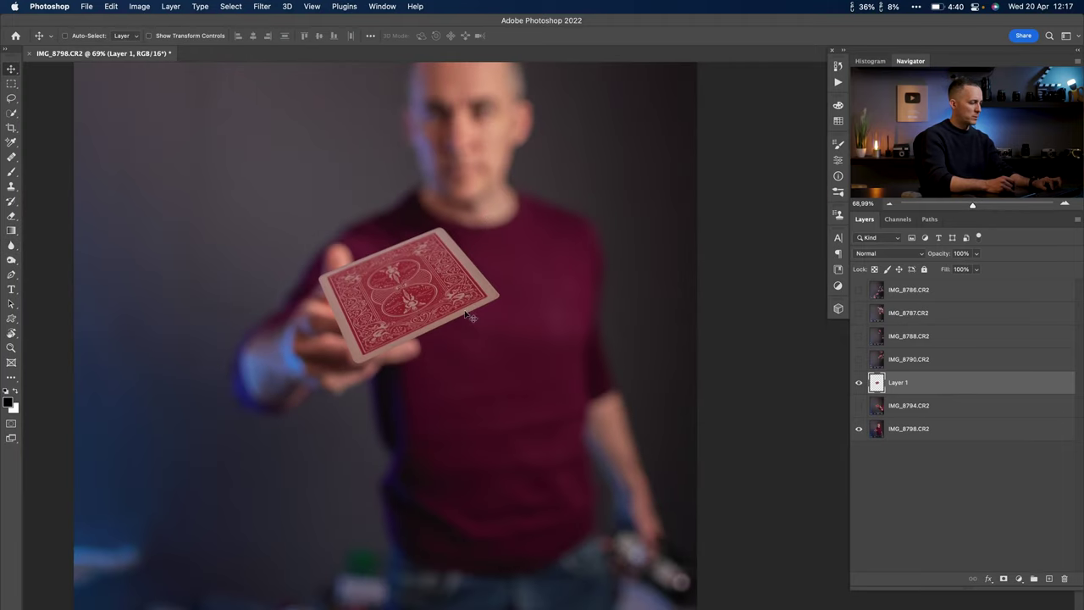
right_click(938, 387)
left_click(981, 222)
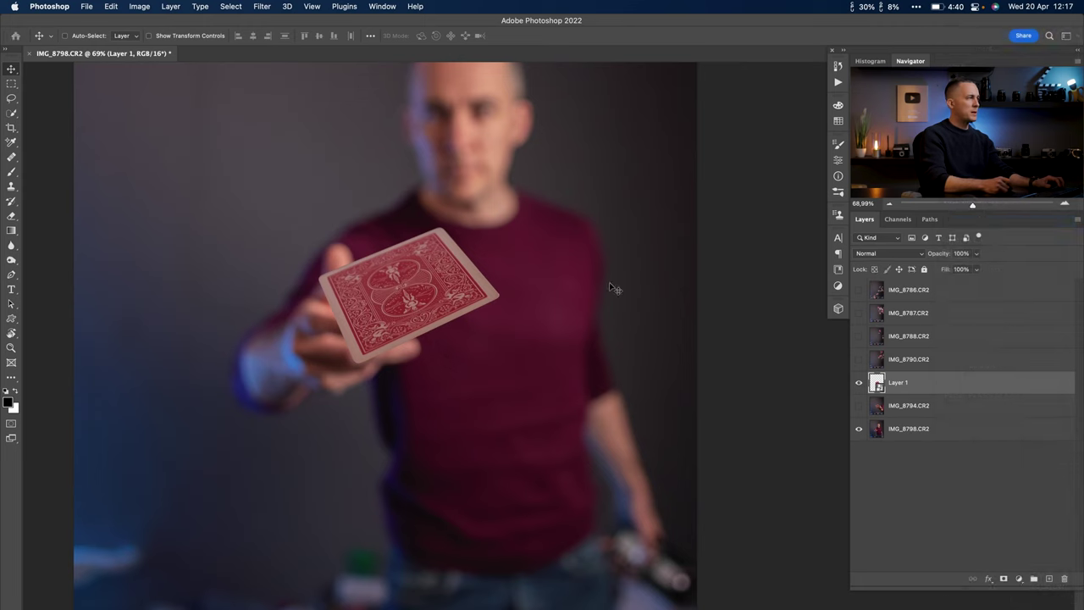
Free-transform the card, rotating it and placing it in front of the forearm, just left of the outstretched hand.
left_click_drag(464, 296, 478, 347)
key("super+t")
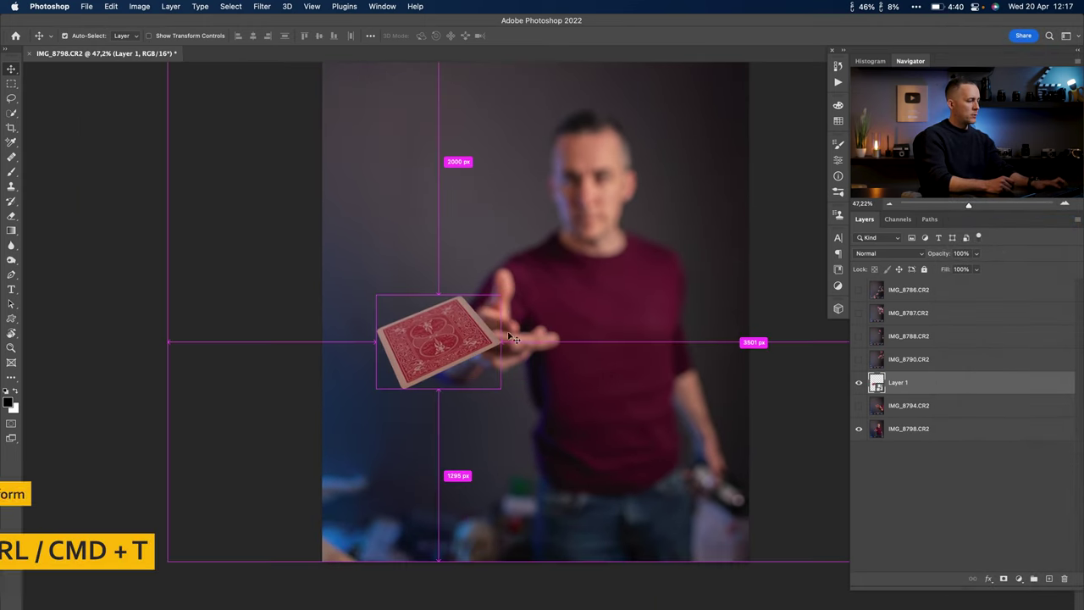
left_click_drag(514, 284, 518, 358)
left_click_drag(458, 345, 474, 326)
left_click_drag(409, 343, 399, 352)
key("Return")
left_click_drag(471, 348, 465, 345)
left_click_drag(547, 383, 506, 401)
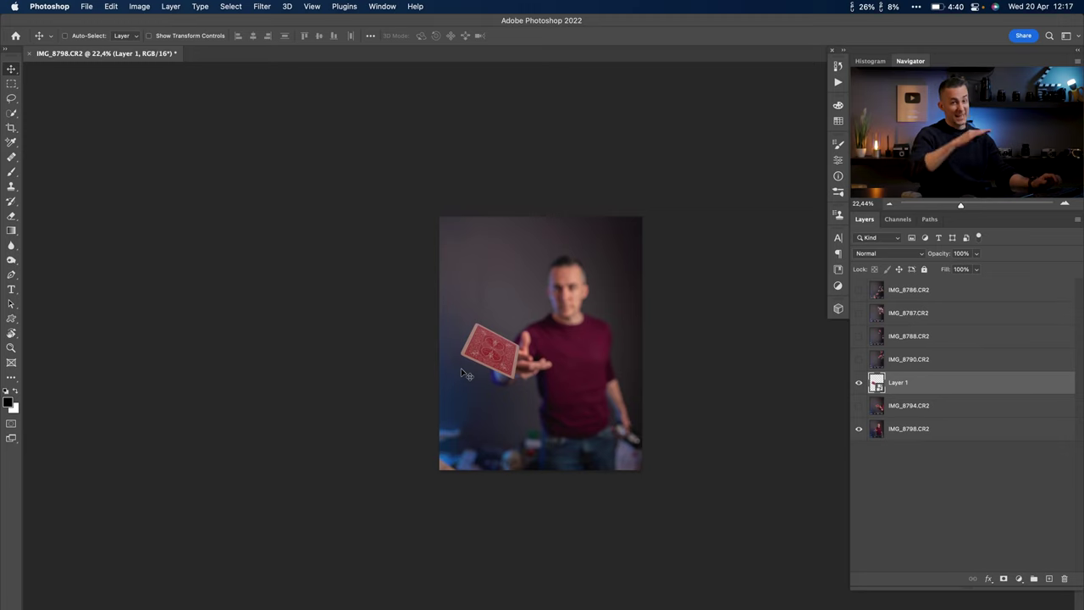
left_click_drag(493, 373, 455, 385)
left_click_drag(458, 383, 484, 446)
left_click_drag(484, 447, 468, 354)
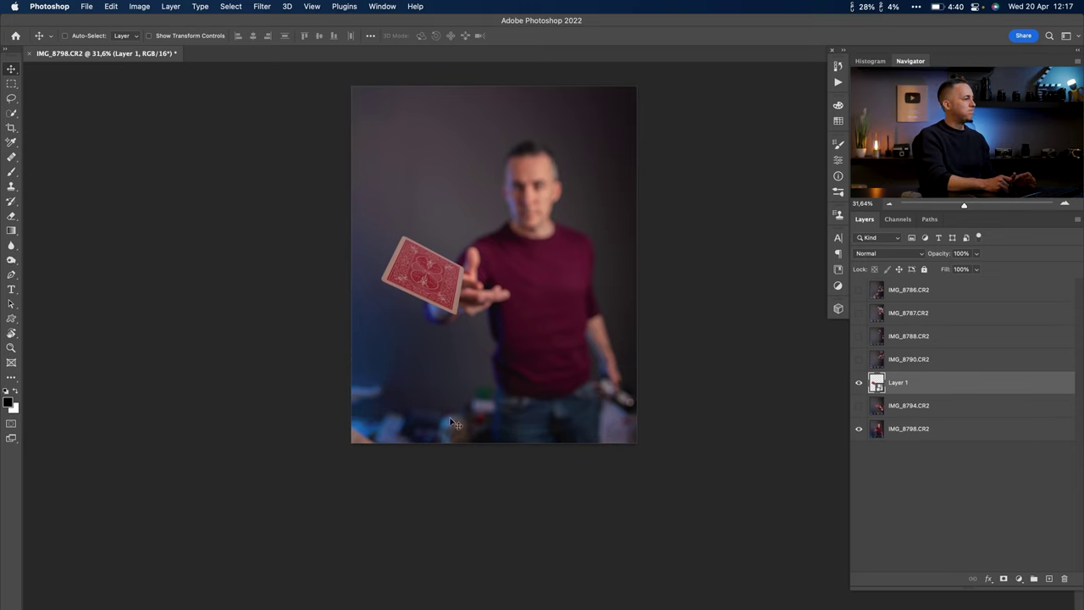
Add a new layer above IMG_8798.CR2 and name it Clean up.
left_click(901, 428)
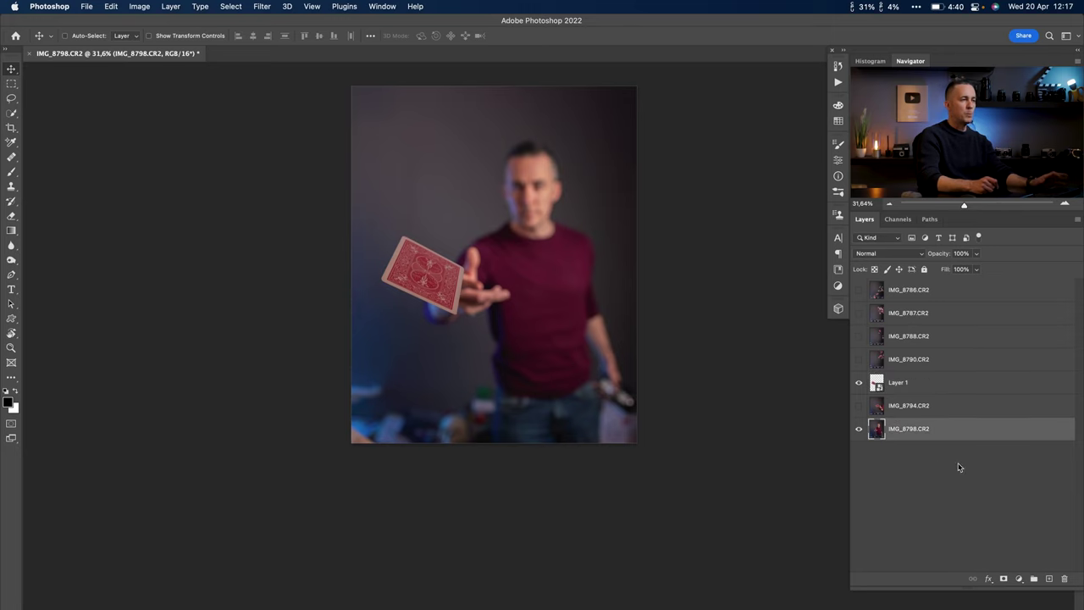
left_click(1050, 578)
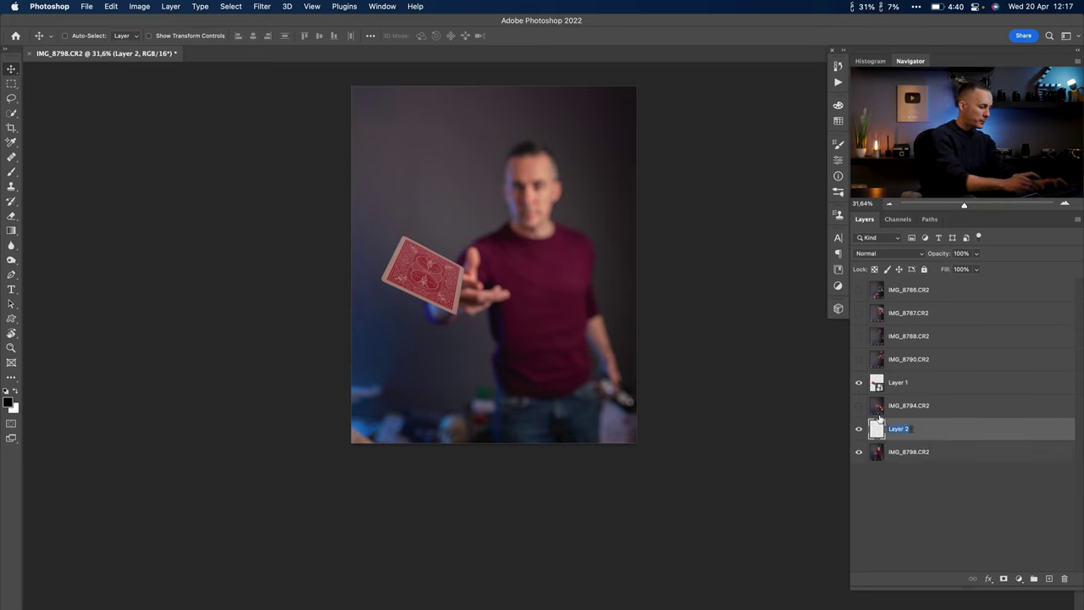
key("Return")
left_click_drag(381, 373, 451, 360)
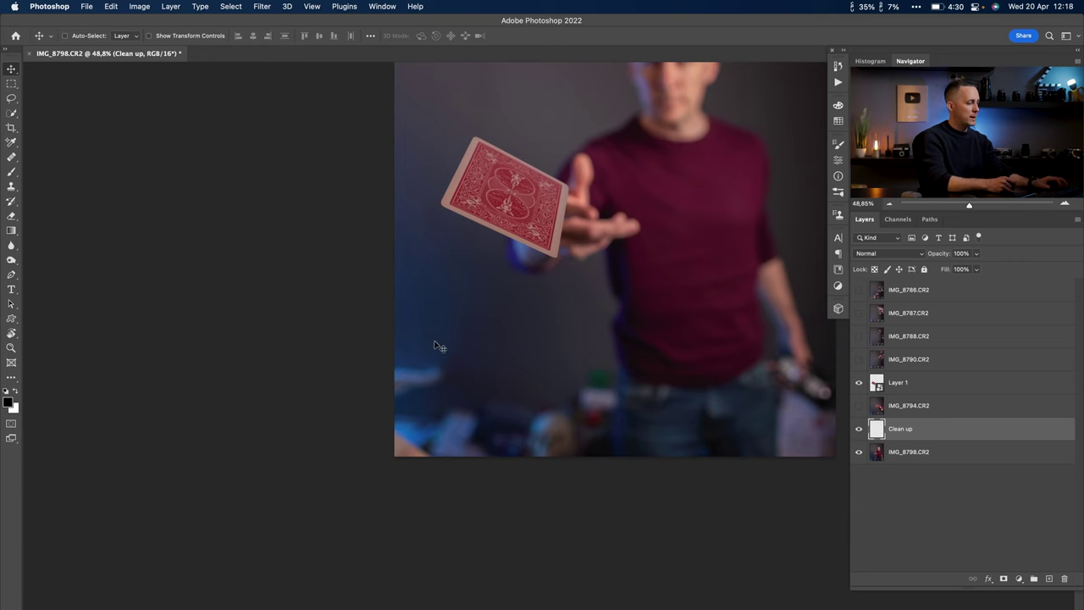
Paint over the lower-left background clutter with sampled wall colours, using a Soft Round Pressure Opacity brush at 0% hardness, 400 to 700 pixels.
key("b")
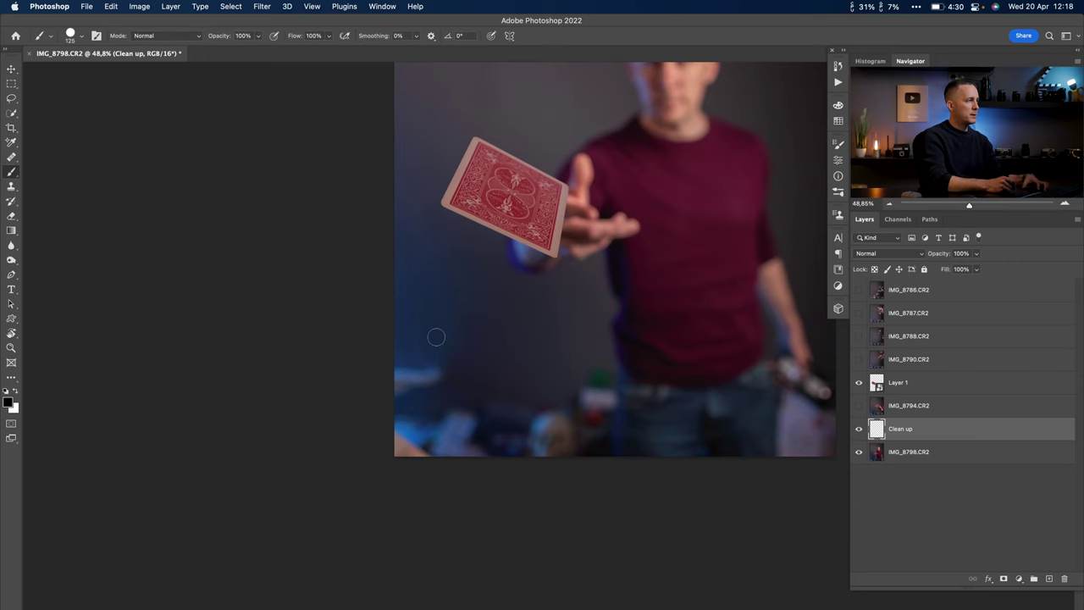
right_click(446, 328)
left_click(544, 424)
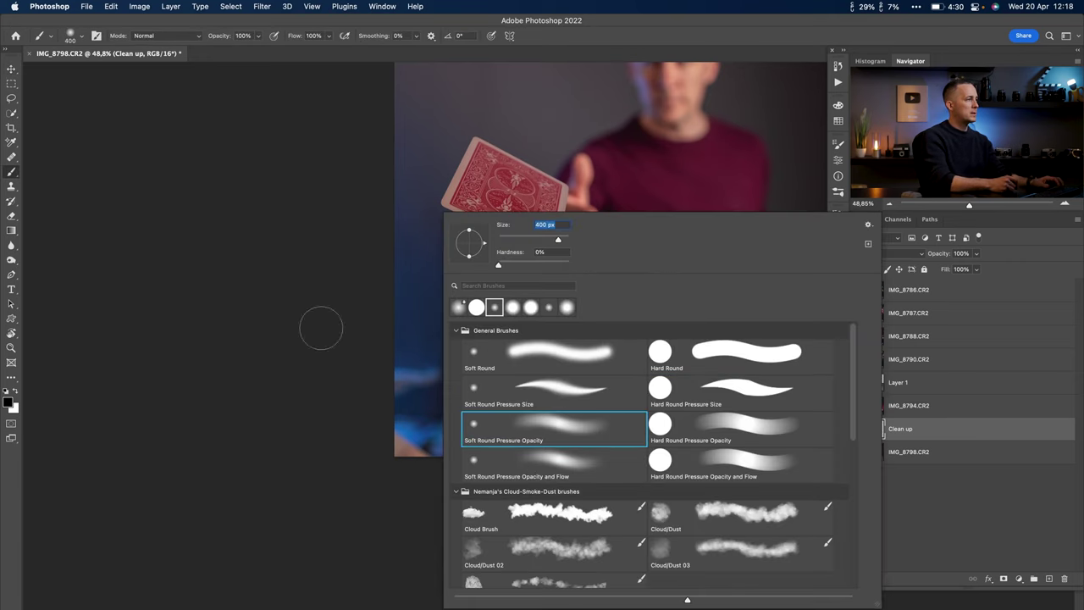
left_click(499, 265)
left_click(332, 303)
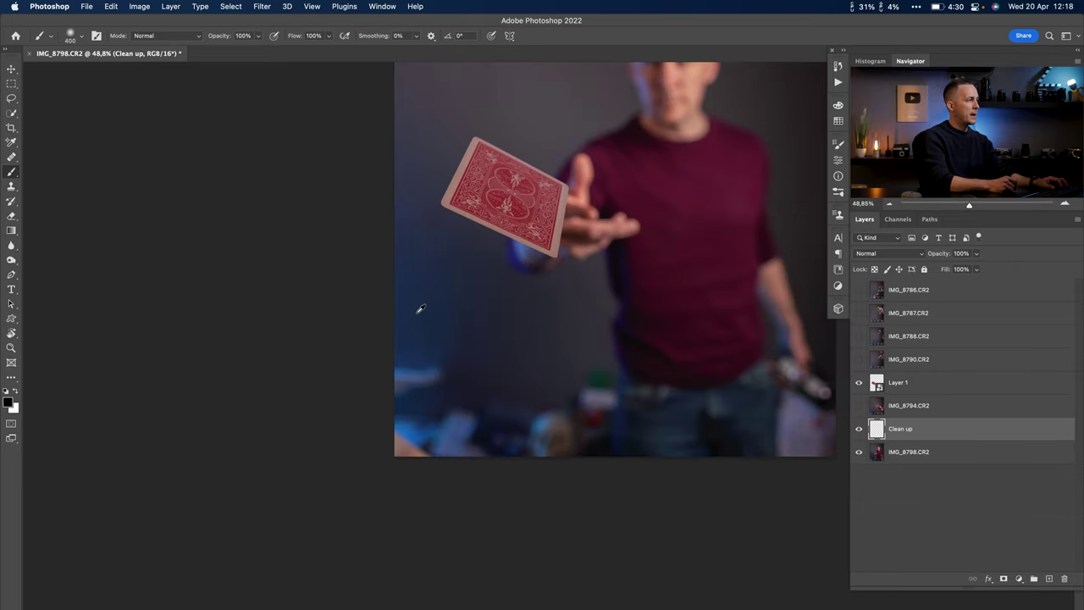
left_click(417, 304, "alt")
mouse_move(412, 347)
left_mouse_down()
mouse_move(416, 407)
mouse_move(405, 414)
mouse_move(415, 431)
mouse_move(417, 419)
left_mouse_up()
key("bracketright")
key("bracketright")
key("bracketright")
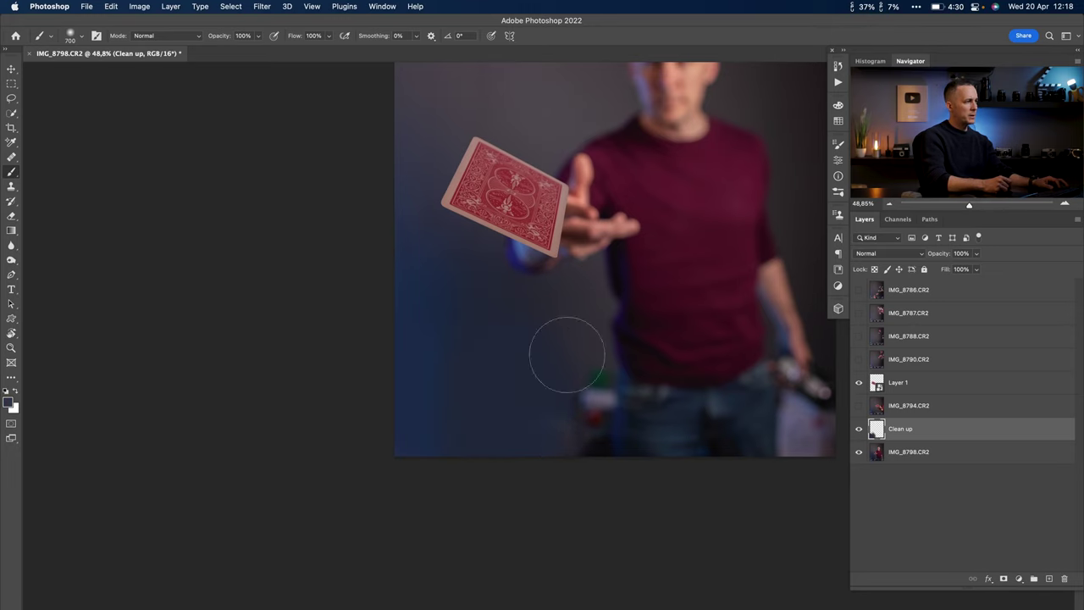
Paint out the remaining clutter beside the man's jeans with a 400-pixel brush in the wall colour.
key("bracketleft")
key("bracketleft")
key("bracketleft")
mouse_move(586, 366)
left_mouse_down()
mouse_move(592, 479)
mouse_move(587, 352)
mouse_move(603, 480)
left_mouse_up()
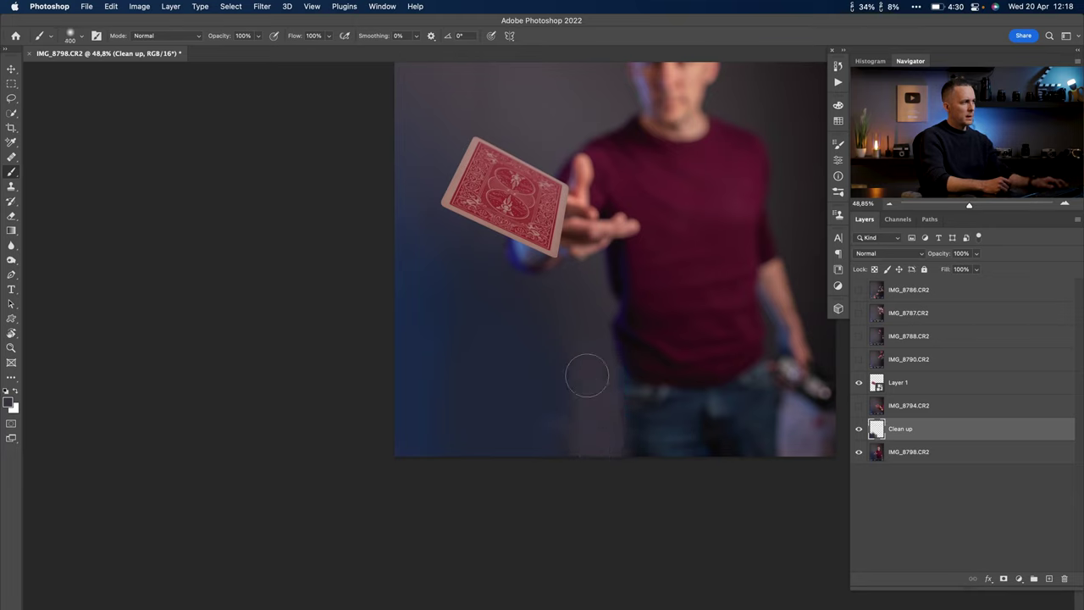
Blend the painted background patches below the card with a larger 700 to 800-pixel brush, lowering its opacity to 40%.
key("bracketright")
key("bracketright")
key("bracketright")
key("bracketright")
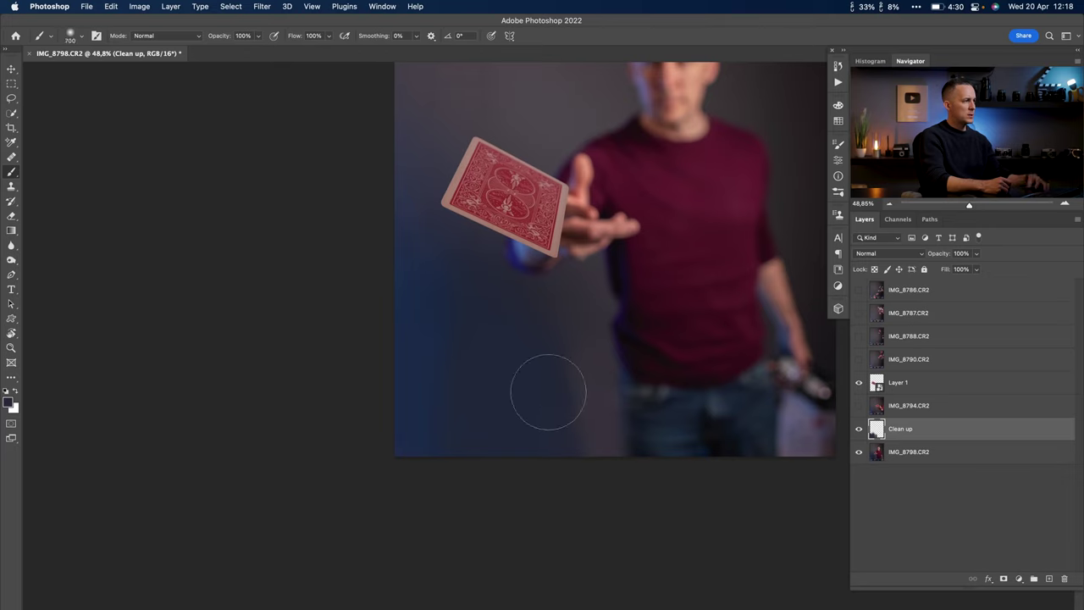
key("4")
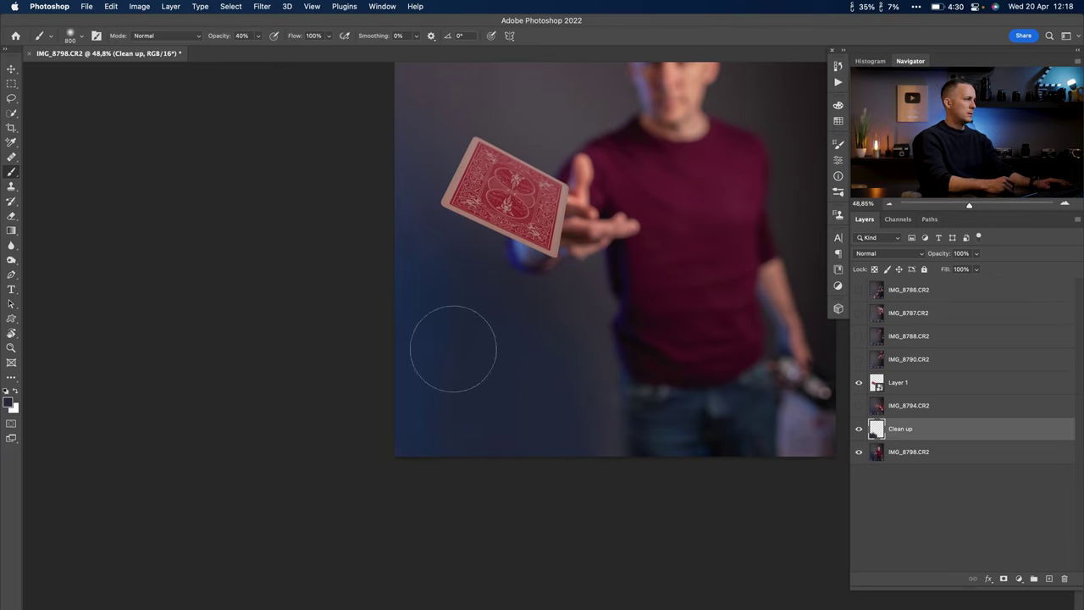
mouse_move(540, 424)
left_mouse_down()
mouse_move(523, 472)
mouse_move(424, 407)
left_mouse_up()
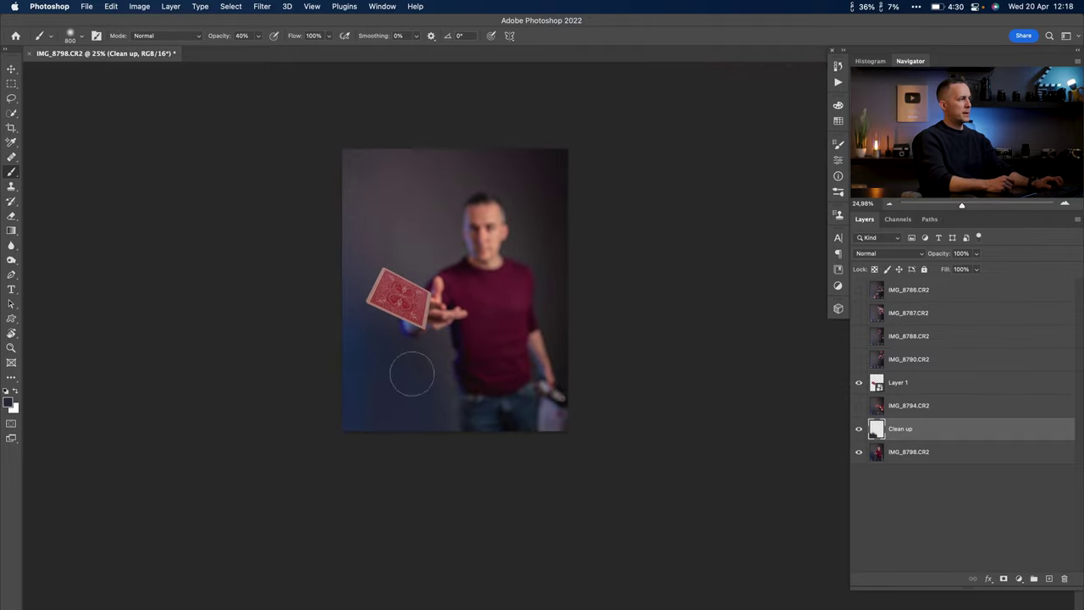
Paint a light blue (#8285c7) glow along the photo's left edge, enlarging the brush up to 1900 pixels.
left_click(343, 382, "alt")
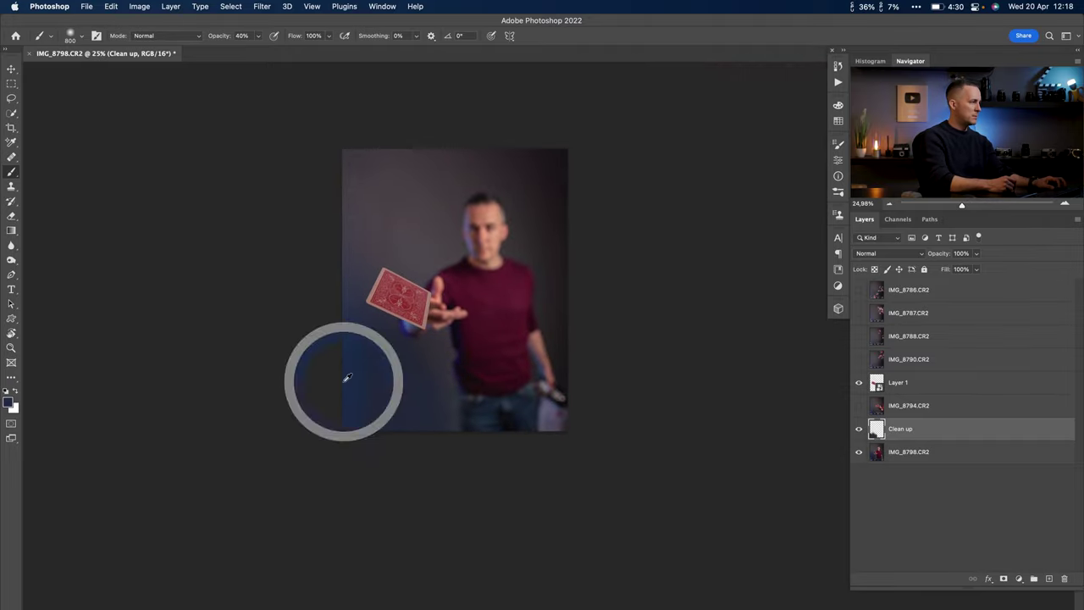
left_click(10, 403)
left_click(839, 463)
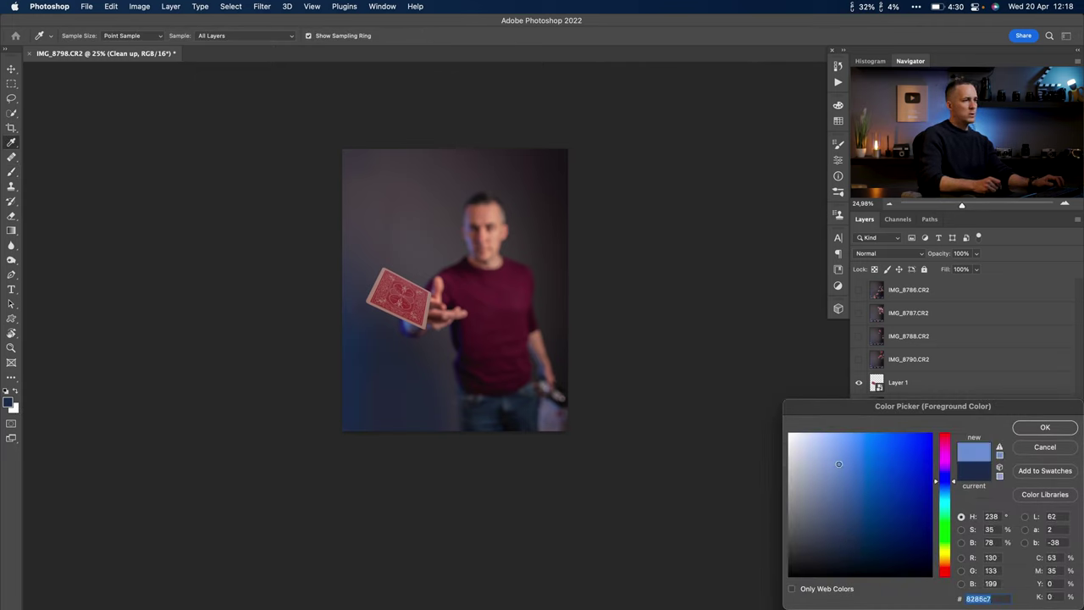
left_click(1023, 430)
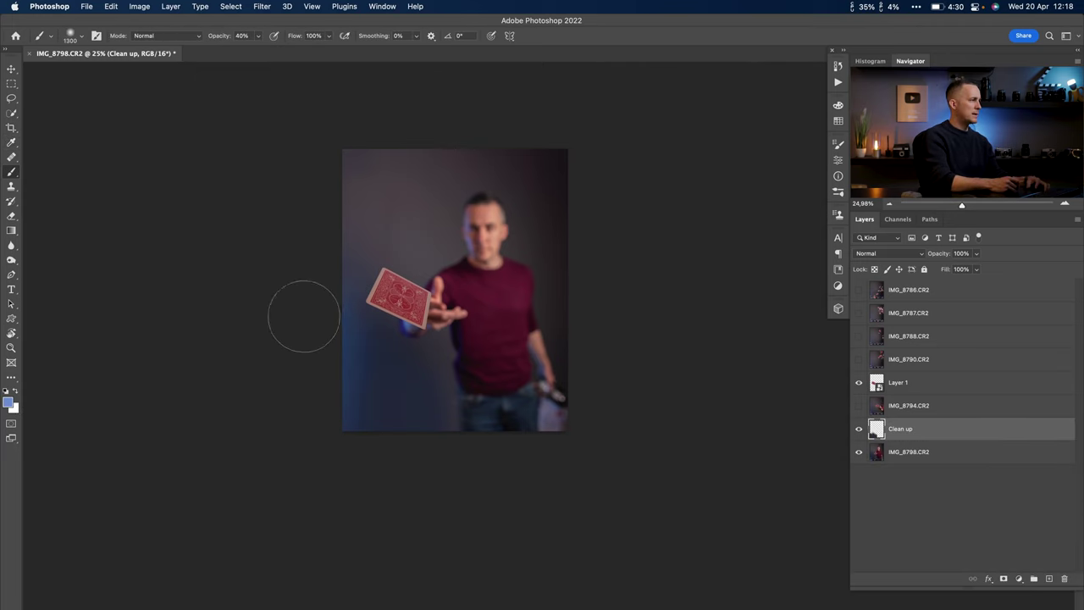
key("bracketright")
key("bracketright")
key("bracketright")
key("bracketright")
key("bracketright")
key("bracketright")
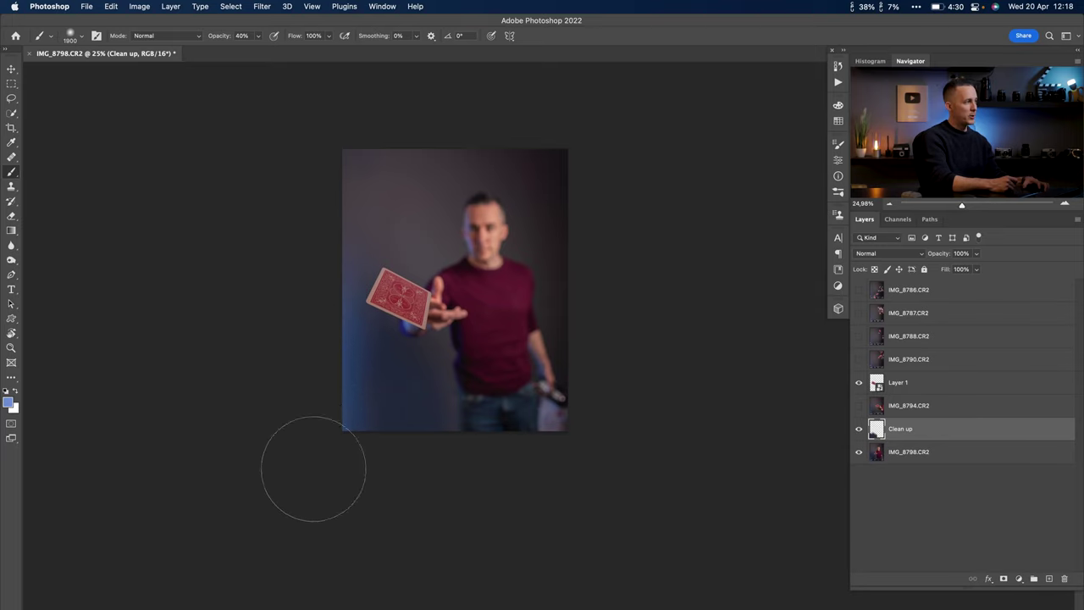
Deepen the left-edge glow with a more saturated blue and a 1700-pixel brush, and sample the dark blue wall for blending.
key("bracketleft")
key("bracketleft")
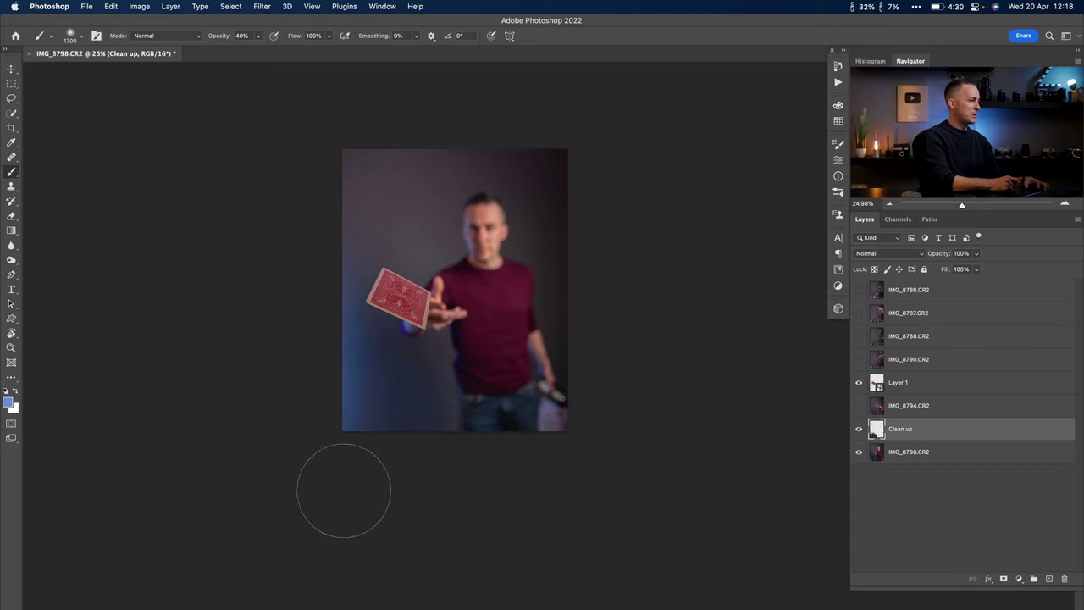
left_click(12, 405)
left_click(861, 472)
left_click(1046, 427)
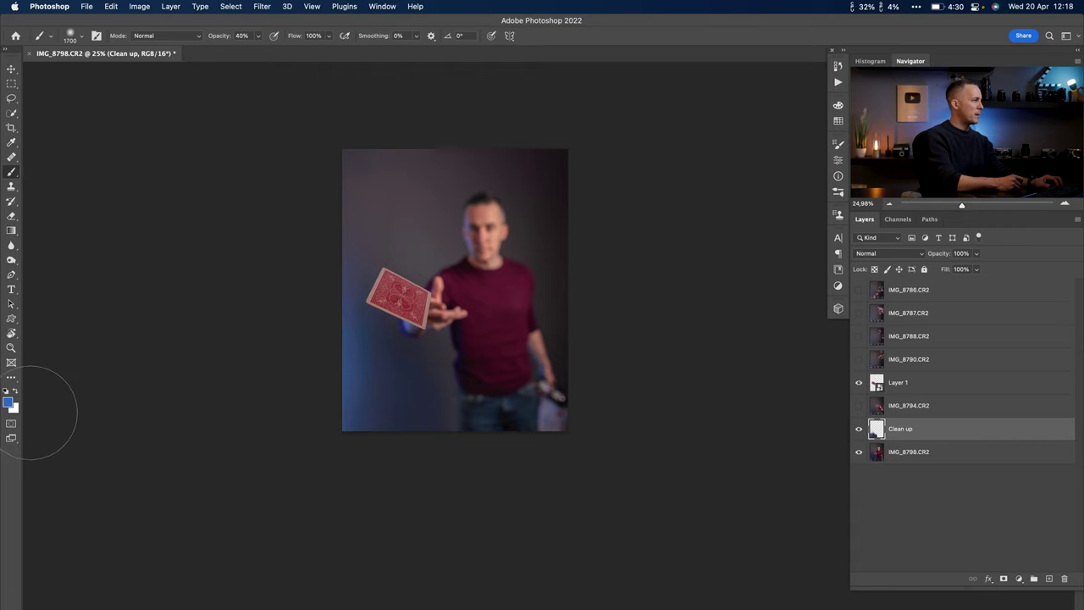
left_click(410, 386, "alt")
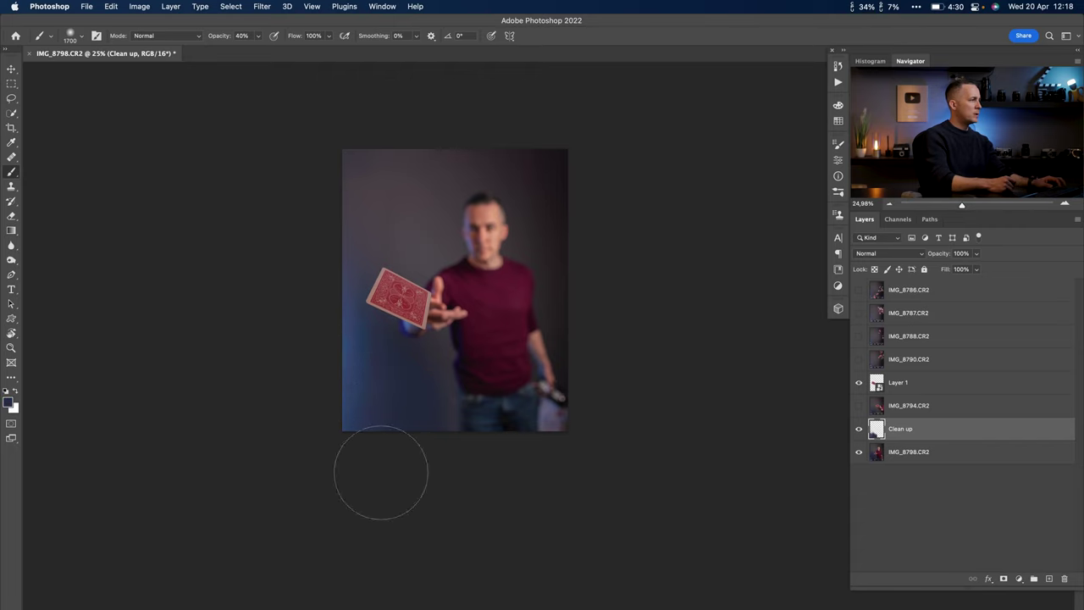
Paint over the bright object below the camera in the photo's lower-right corner, using sampled dark background and a 150-pixel brush at 40% opacity.
left_click_drag(544, 419, 589, 428)
left_click_drag(554, 399, 460, 367)
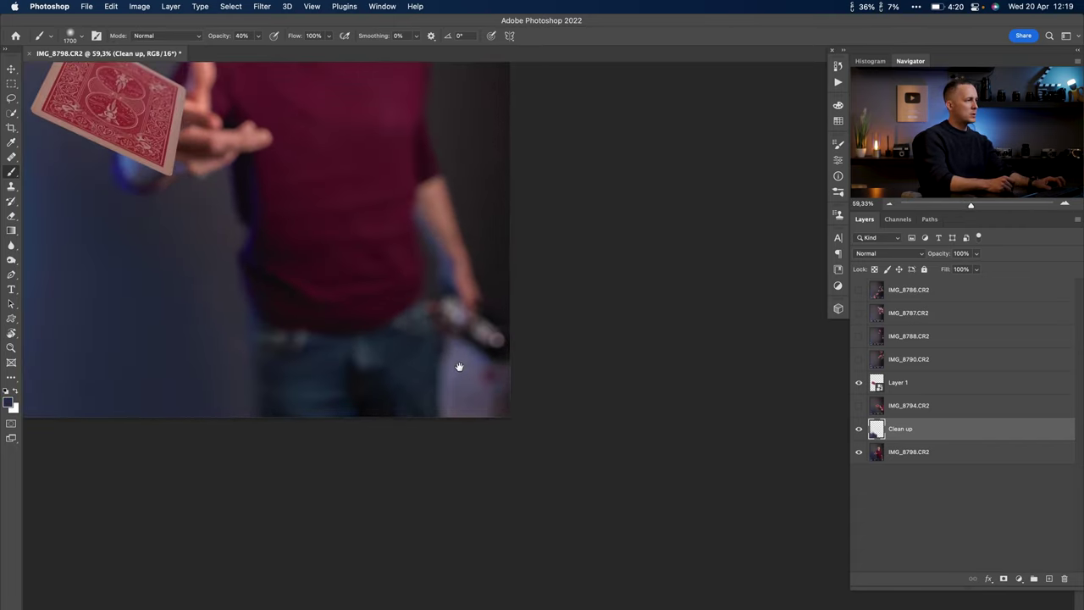
left_click(497, 260, "alt")
key("bracketleft")
key("bracketleft")
key("bracketleft")
key("bracketleft")
key("bracketleft")
key("bracketleft")
key("bracketleft")
key("bracketleft")
key("bracketleft")
key("bracketleft")
key("bracketleft")
key("bracketleft")
key("bracketleft")
key("bracketleft")
key("bracketleft")
key("bracketleft")
key("bracketleft")
key("bracketleft")
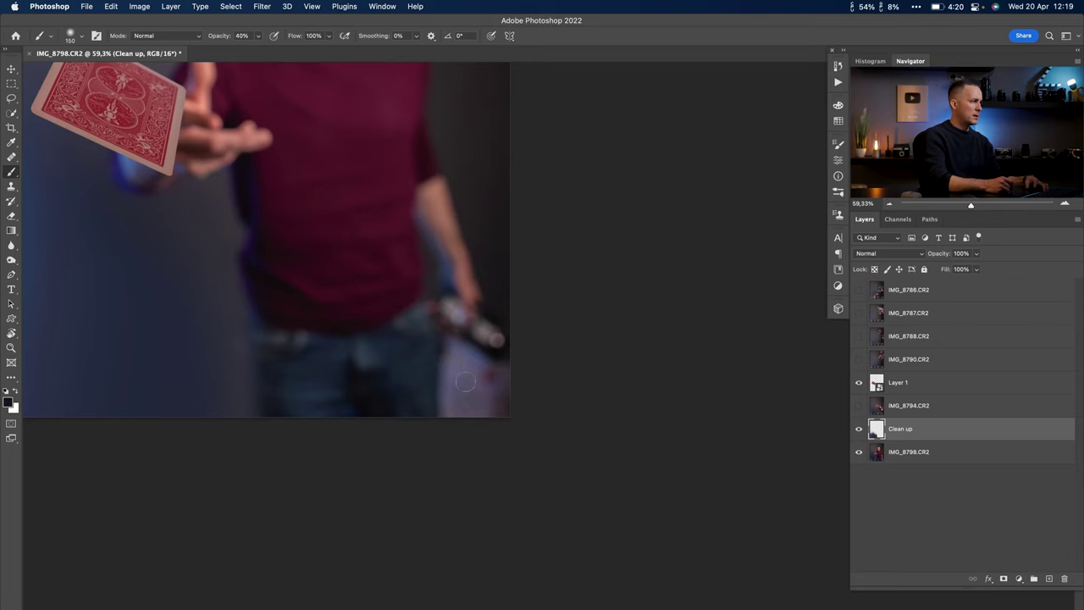
mouse_move(454, 365)
left_mouse_down()
mouse_move(483, 444)
mouse_move(493, 373)
mouse_move(512, 432)
mouse_move(530, 393)
mouse_move(477, 411)
mouse_move(503, 411)
mouse_move(486, 417)
mouse_move(520, 412)
left_mouse_up()
Cover the rest of the bright lower-right object with dark background colour at 100% brush opacity.
scroll(456, 405, "up", 2)
key("0")
mouse_move(507, 365)
left_mouse_down()
mouse_move(456, 335)
mouse_move(460, 355)
mouse_move(457, 332)
mouse_move(453, 423)
left_mouse_up()
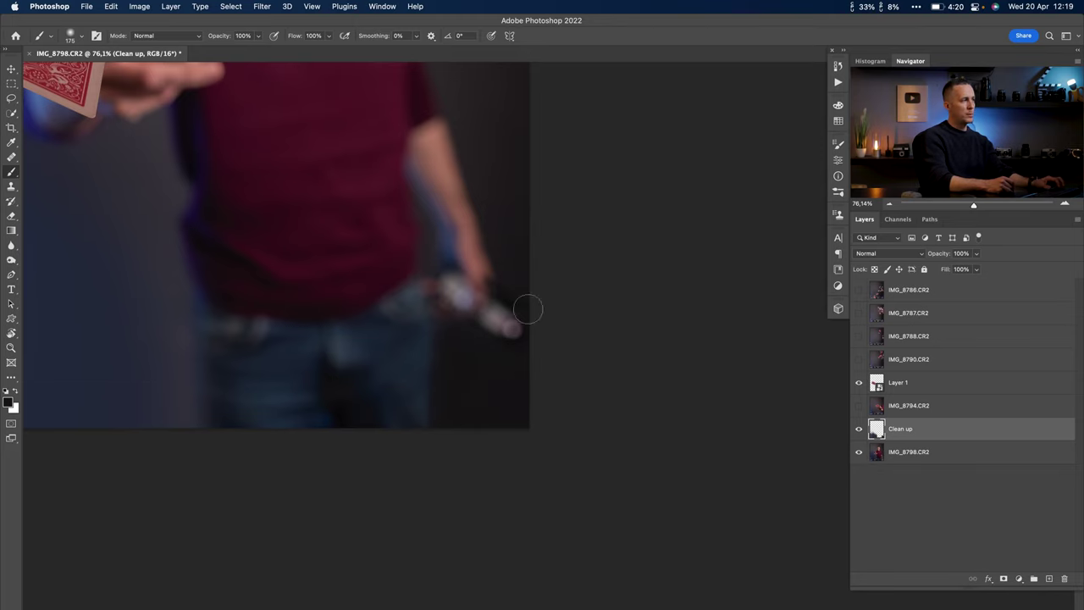
Smooth the dark background in the photo's lower-right corner with a brush enlarged to 300 pixels, and compare the image with the Clean up layer hidden.
left_click_drag(486, 382, 518, 331)
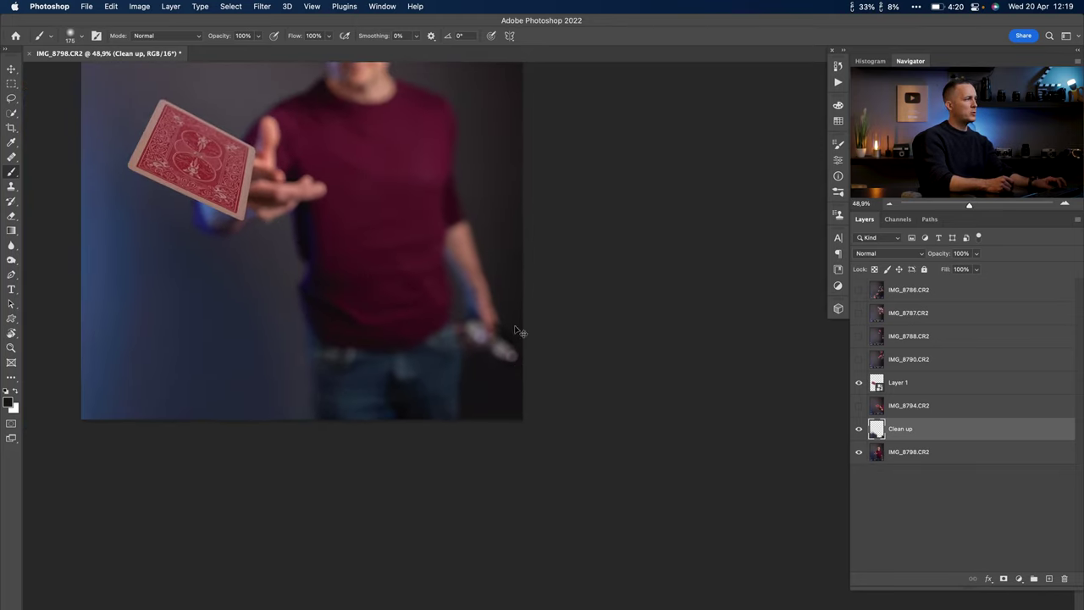
scroll(494, 387, "up", 2)
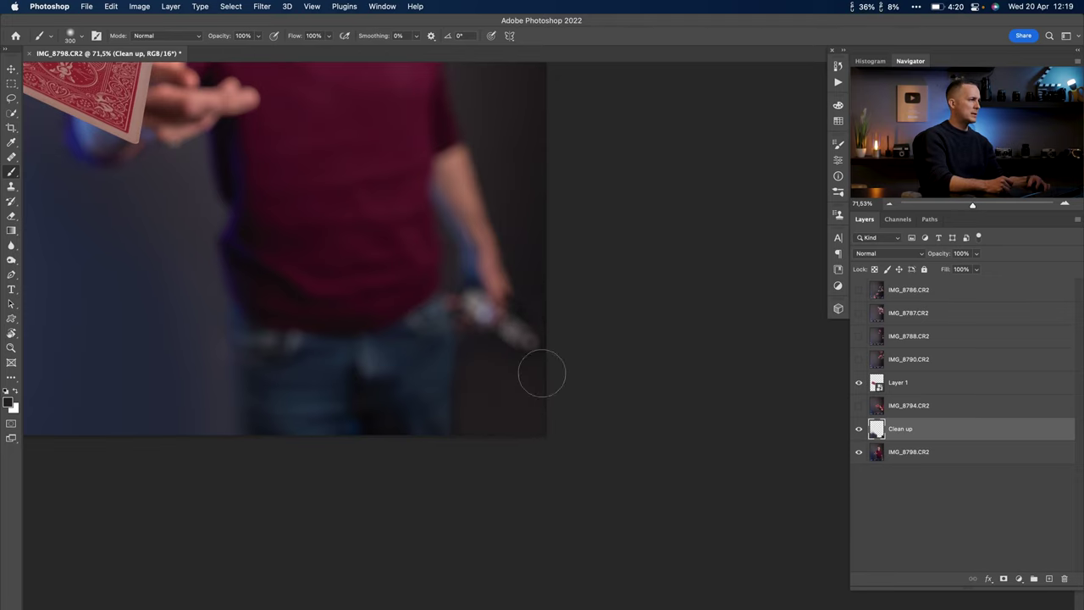
scroll(479, 432, "down", 2)
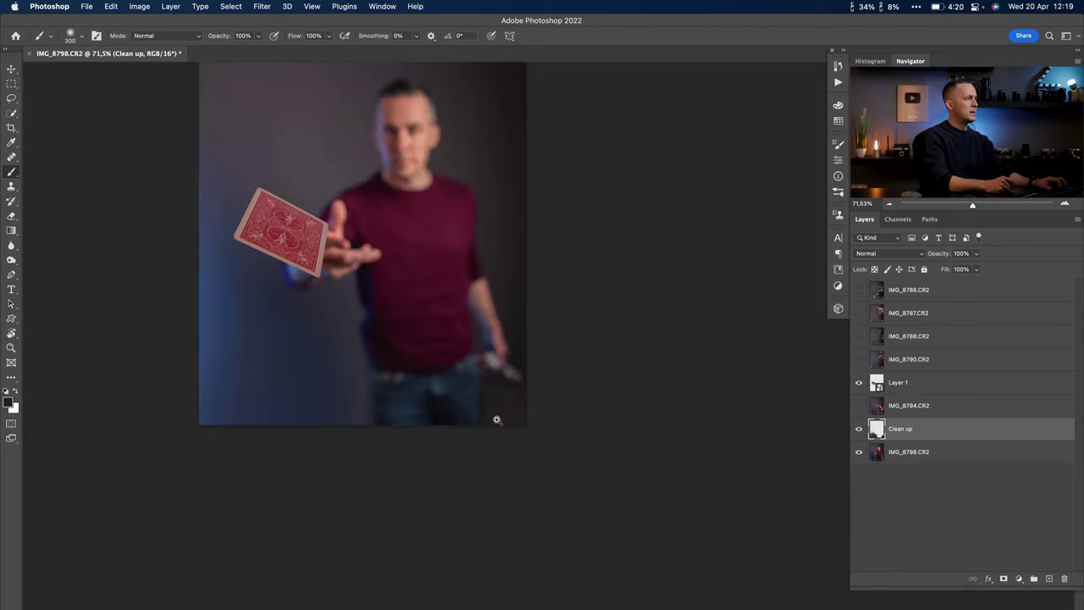
scroll(496, 420, "down", 4)
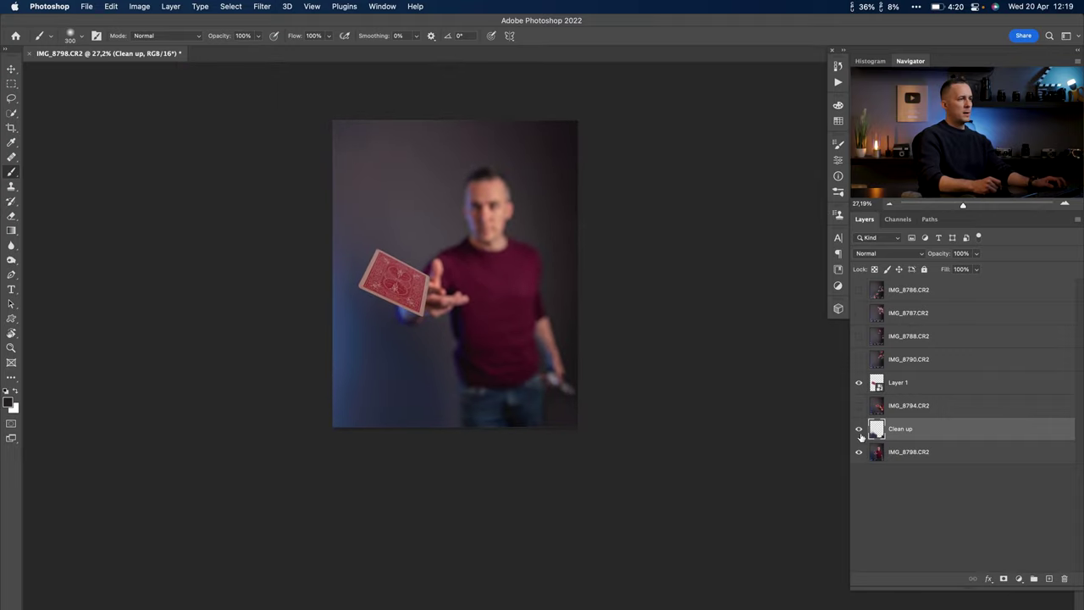
left_click(859, 429)
left_click(859, 429)
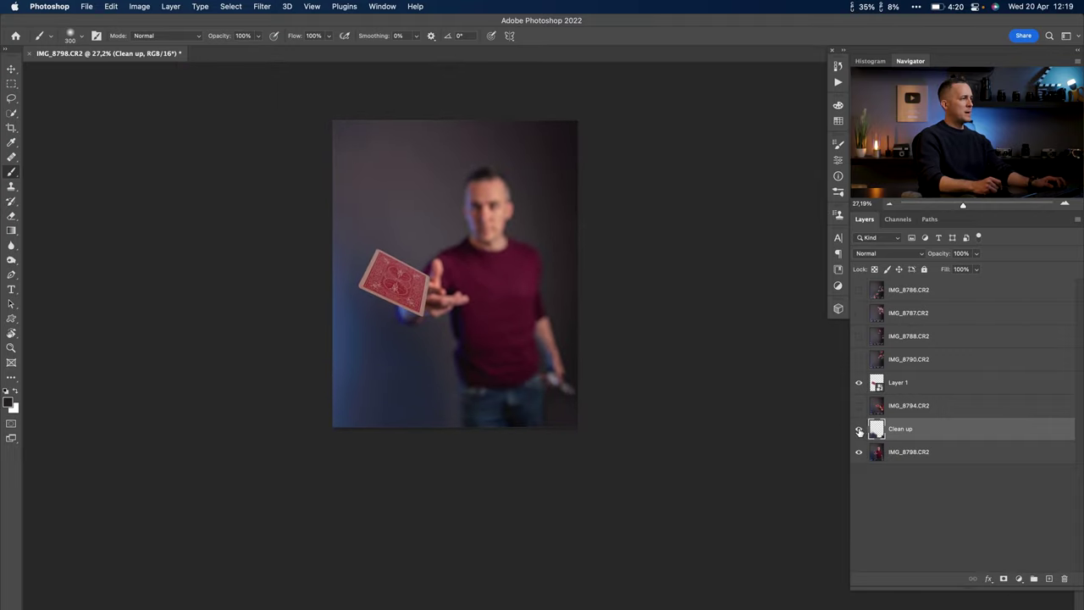
Examine the texture of the painted wall around and below the card up close against the original grain.
scroll(395, 361, "up", 5)
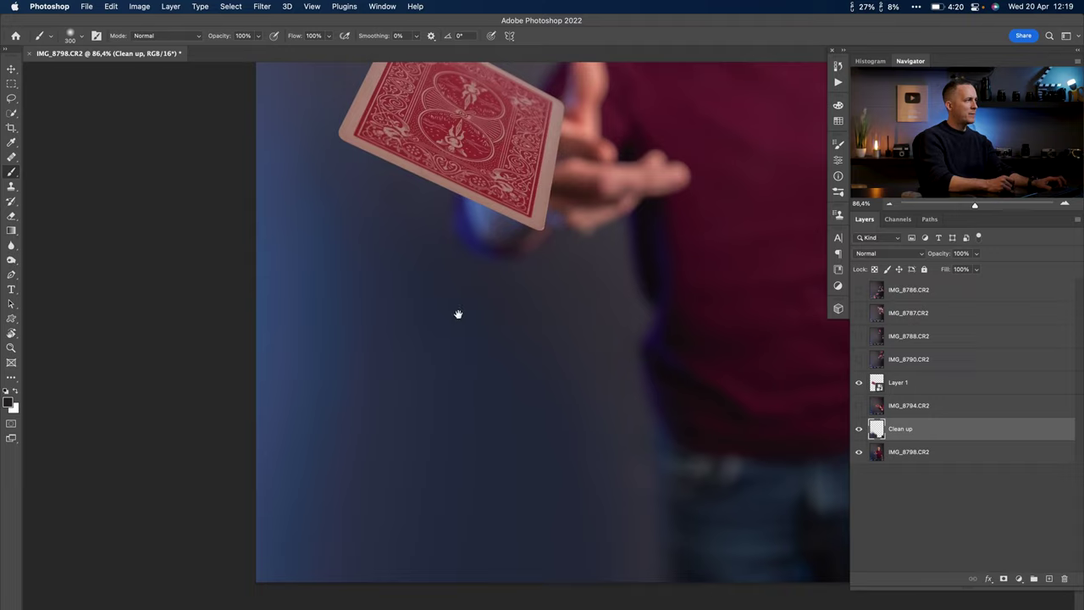
scroll(374, 308, "up", 5)
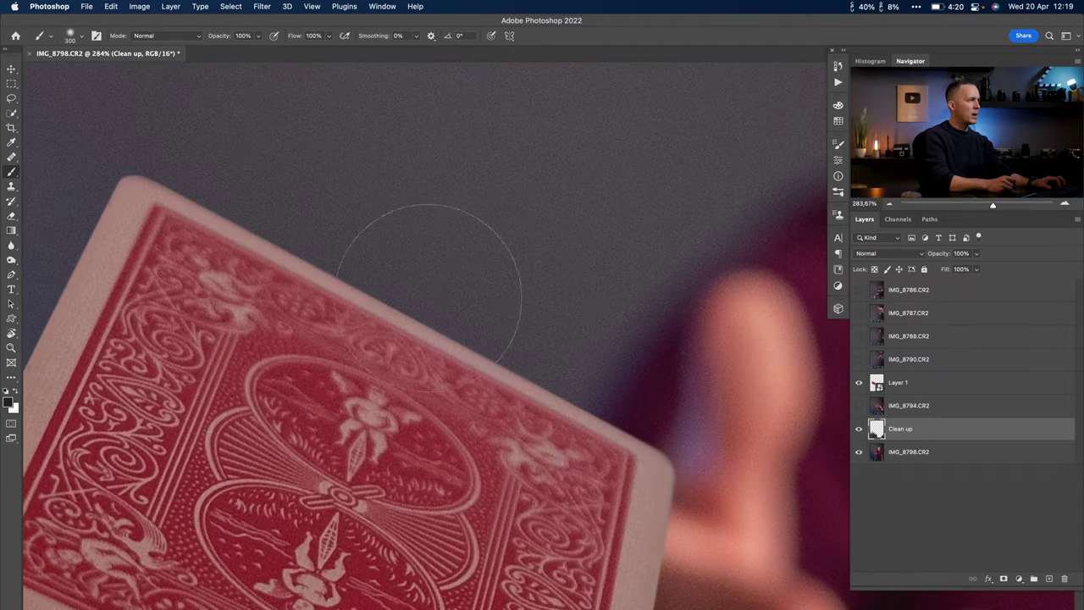
left_click_drag(370, 416, 464, 276)
scroll(464, 276, "down", 10)
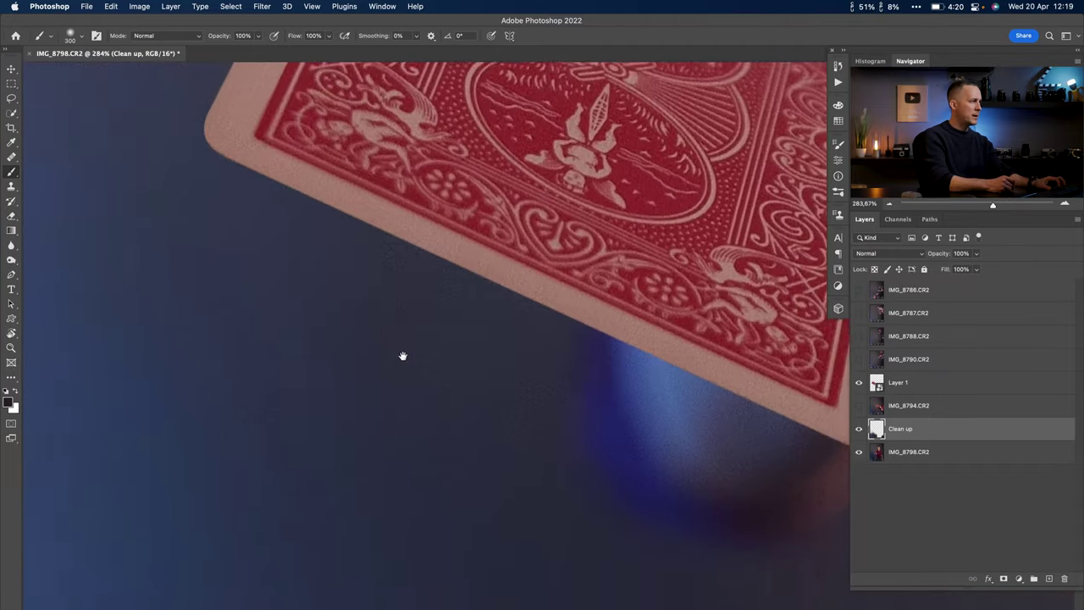
left_click_drag(477, 317, 414, 290)
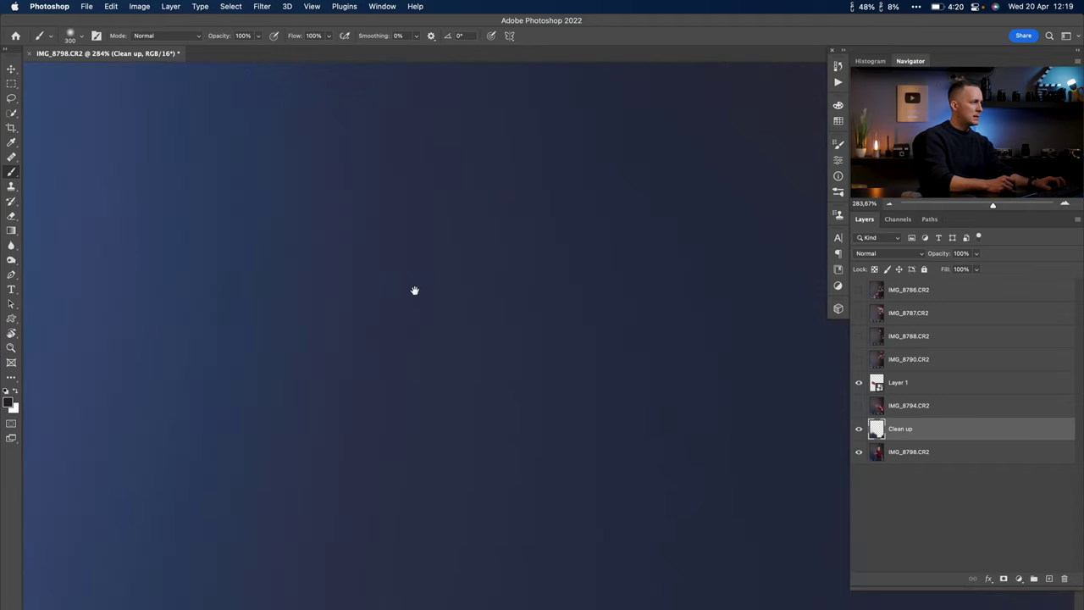
scroll(467, 387, "down", 5)
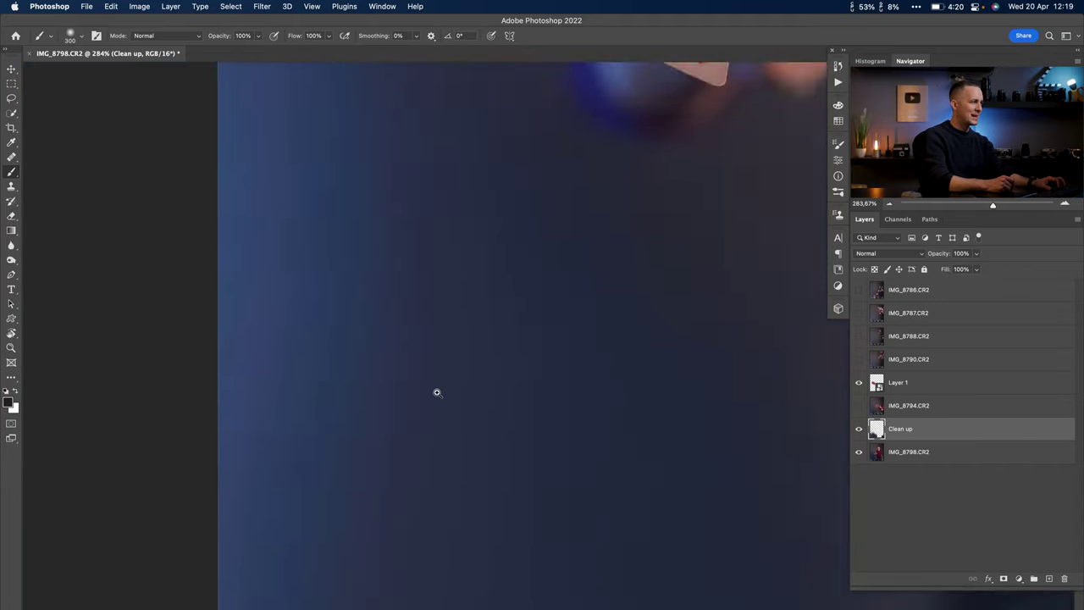
left_click_drag(523, 393, 420, 395)
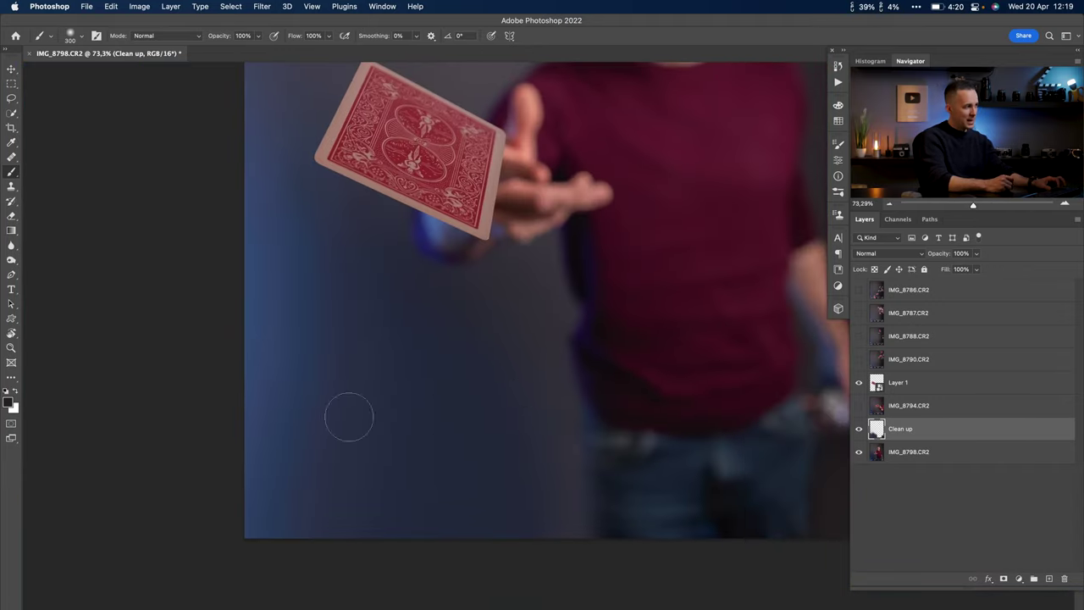
left_click_drag(491, 381, 411, 412)
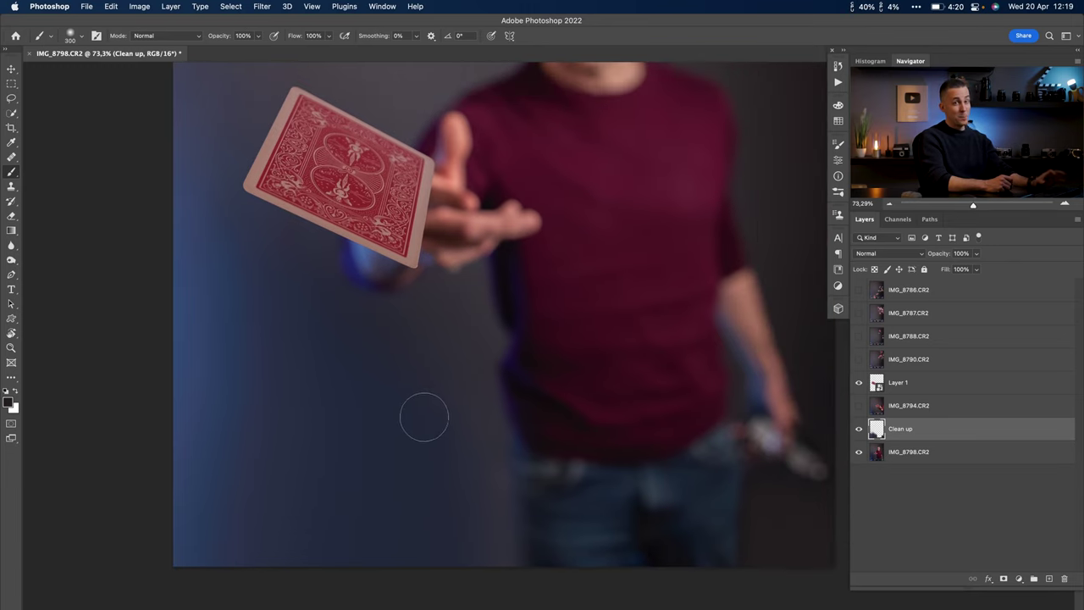
Check the document's bit depth and its source colour profile in Convert to Profile without converting anything.
left_click(140, 7)
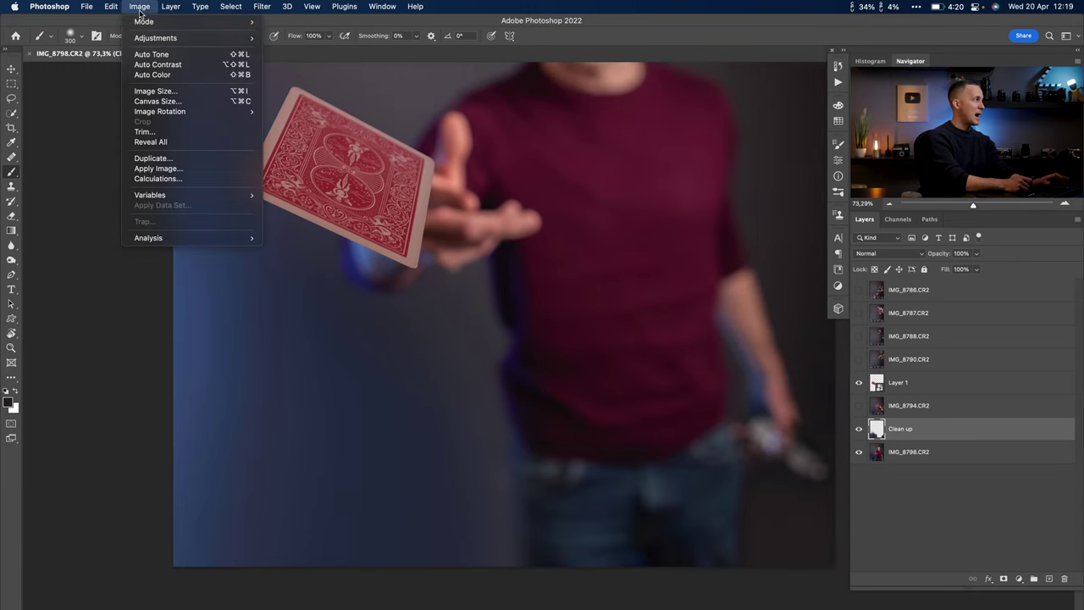
mouse_move(151, 21)
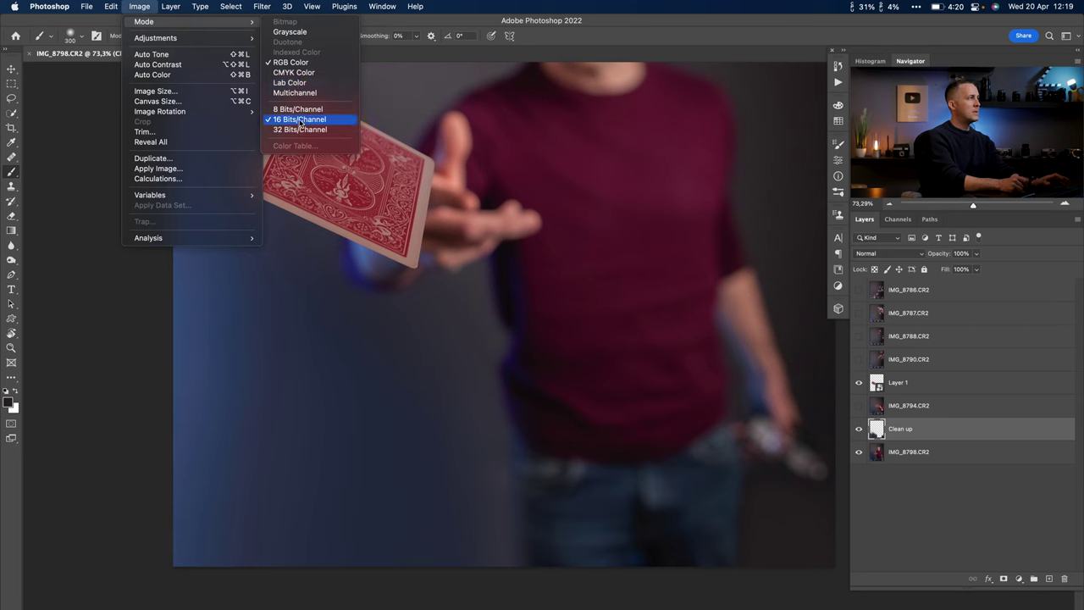
mouse_move(111, 6)
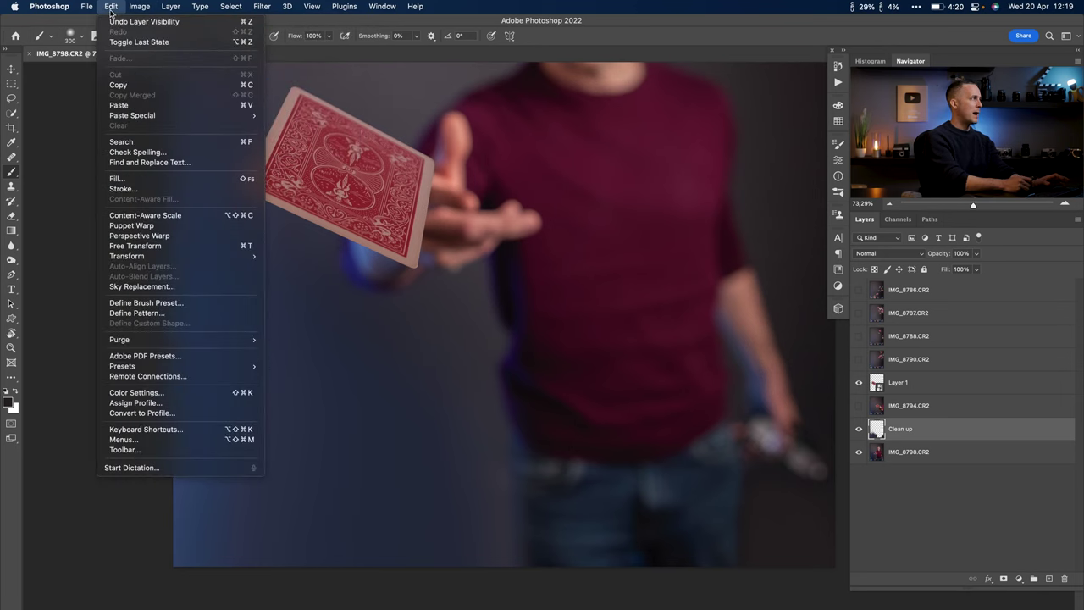
left_click(153, 416)
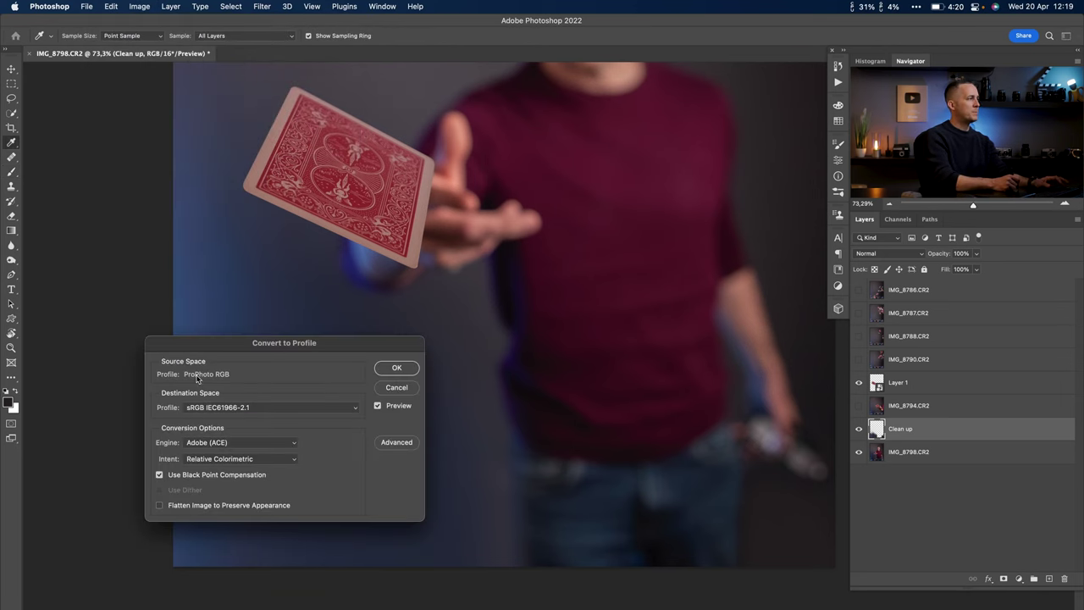
left_click(413, 390)
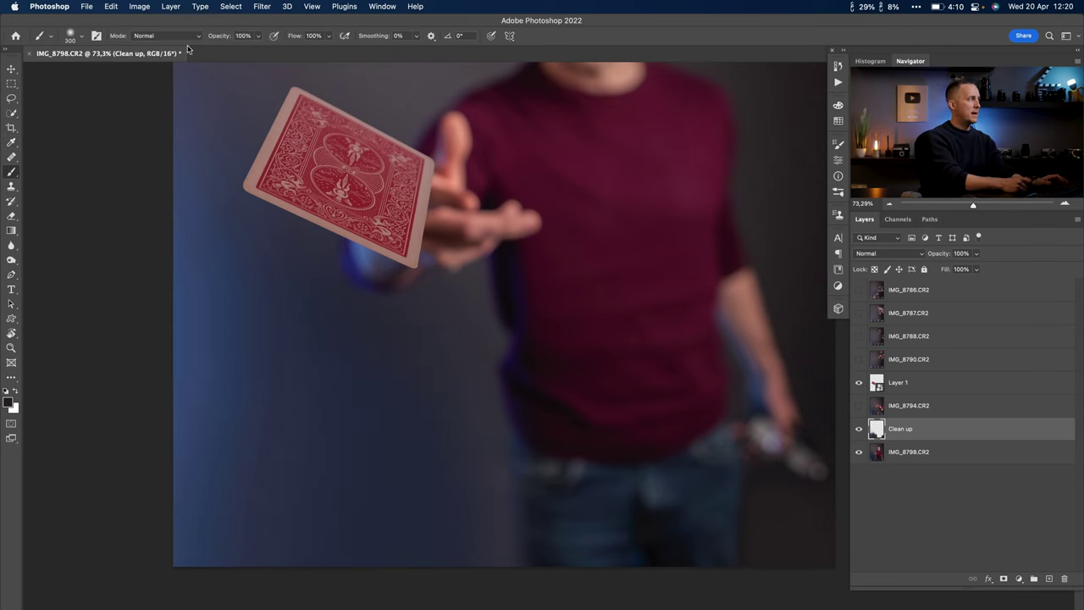
left_click(139, 6)
mouse_move(143, 24)
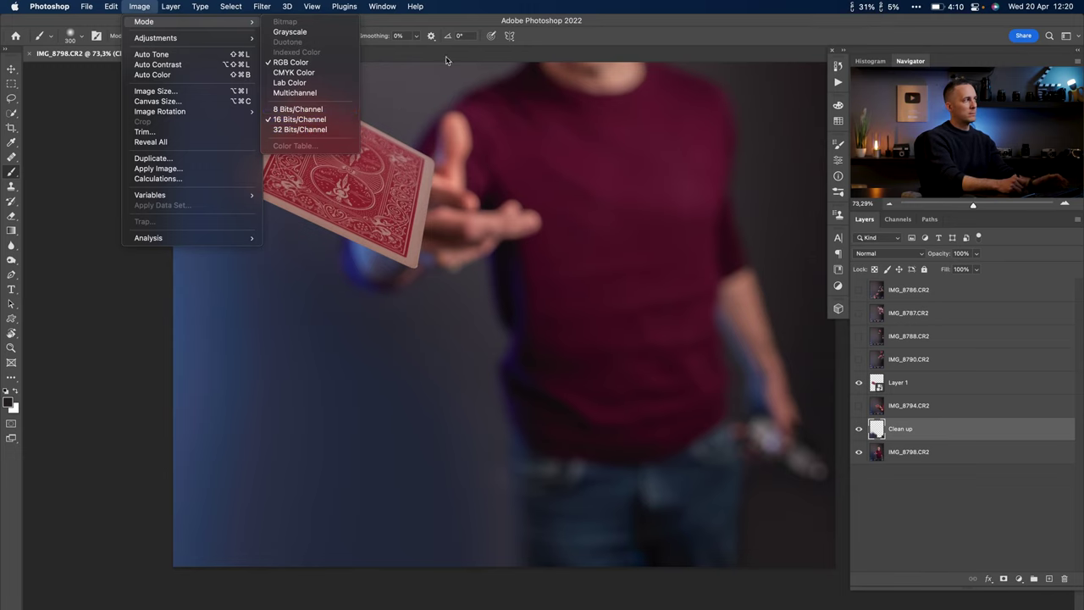
left_click(641, 29)
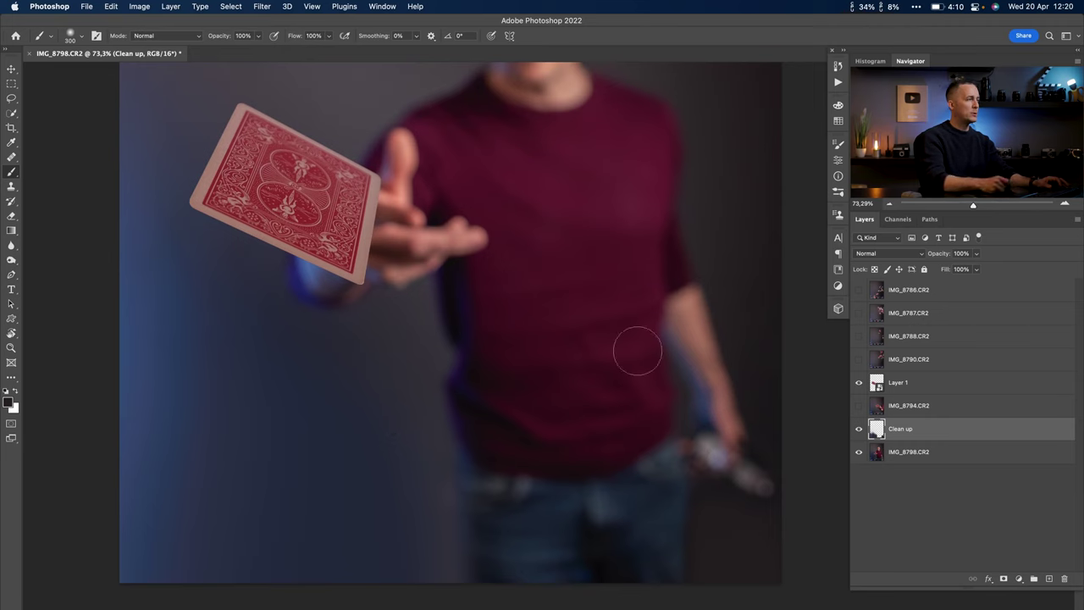
Add a new layer above the Clean up layer and fill it with neutral gray.
left_click(1048, 578)
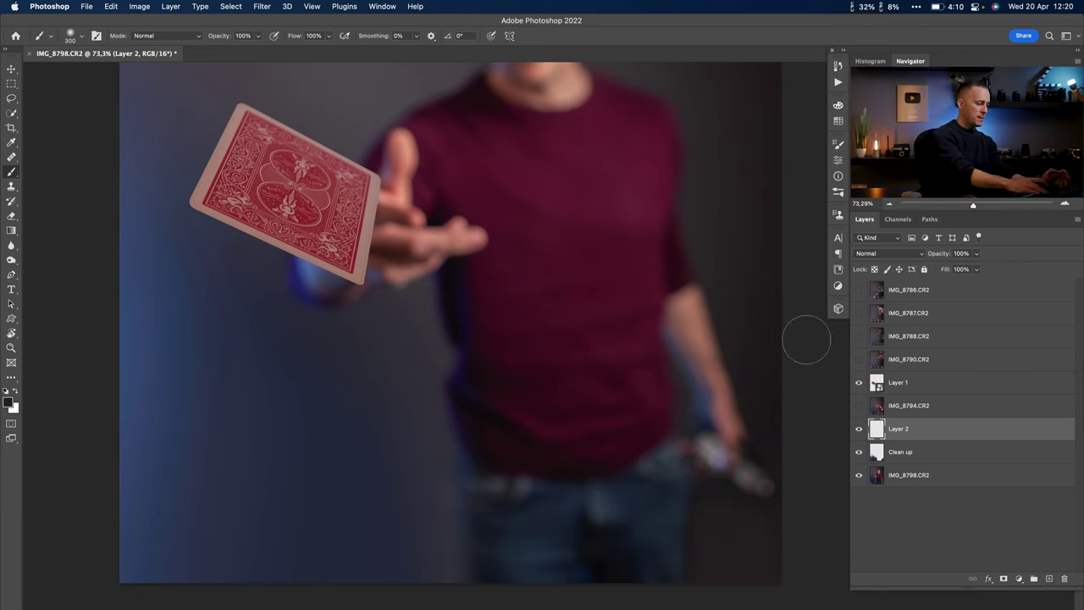
key("shift+F5")
left_click_drag(875, 406, 698, 372)
left_click(694, 389)
left_click(748, 389)
key("b")
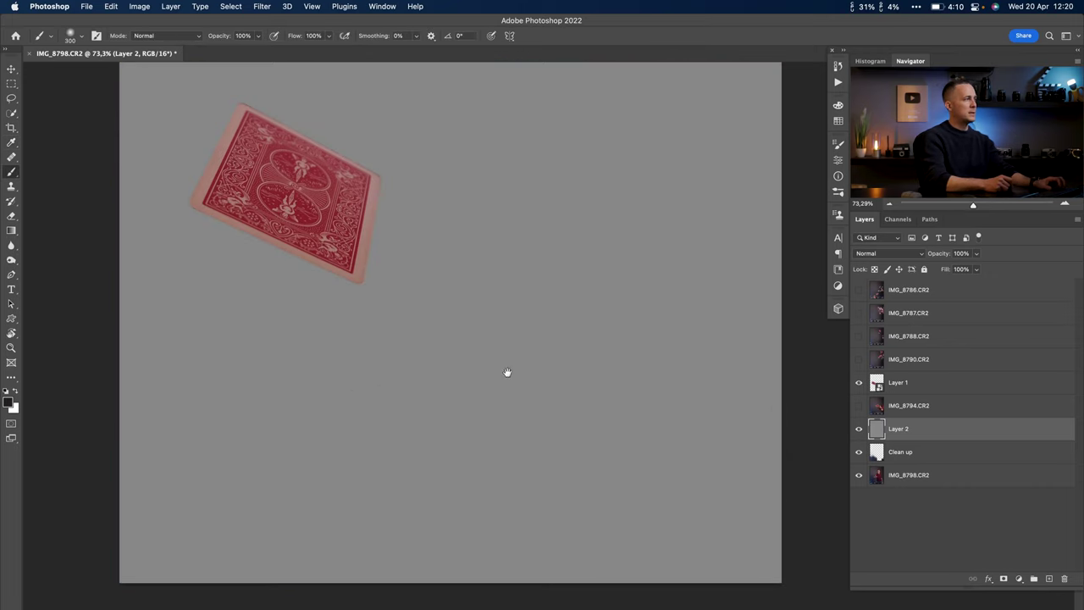
Set the gray layer's blend mode to Soft Light.
scroll(507, 373, "down", 5)
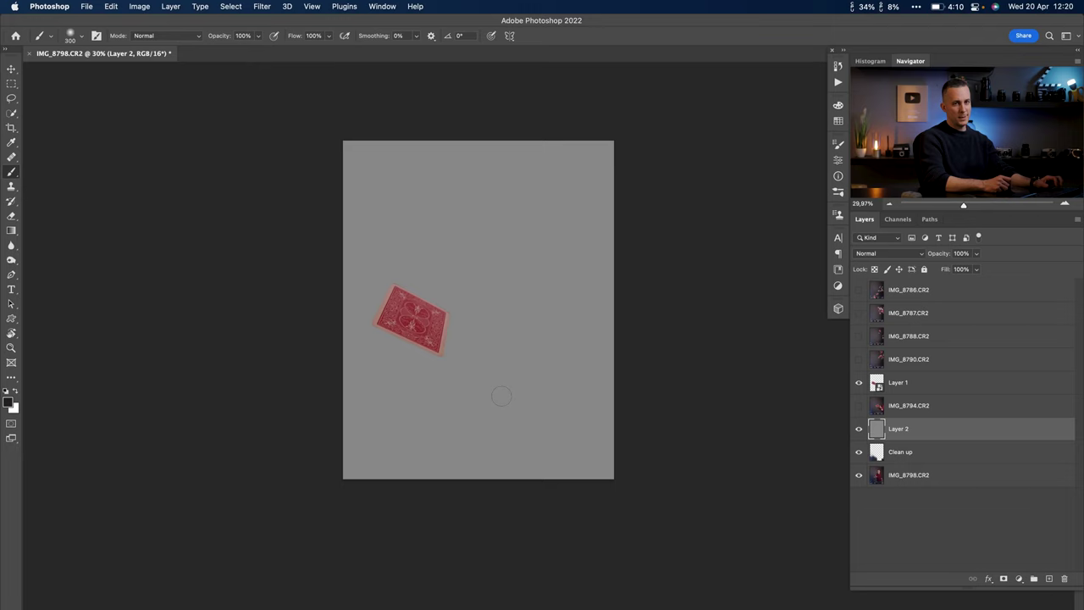
left_click(888, 253)
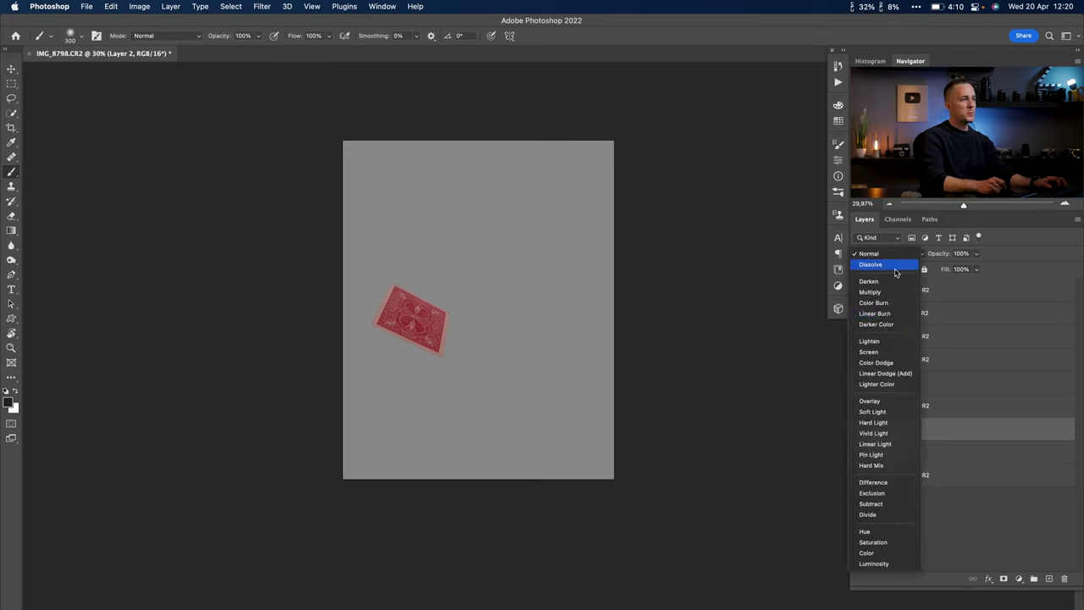
left_click(870, 413)
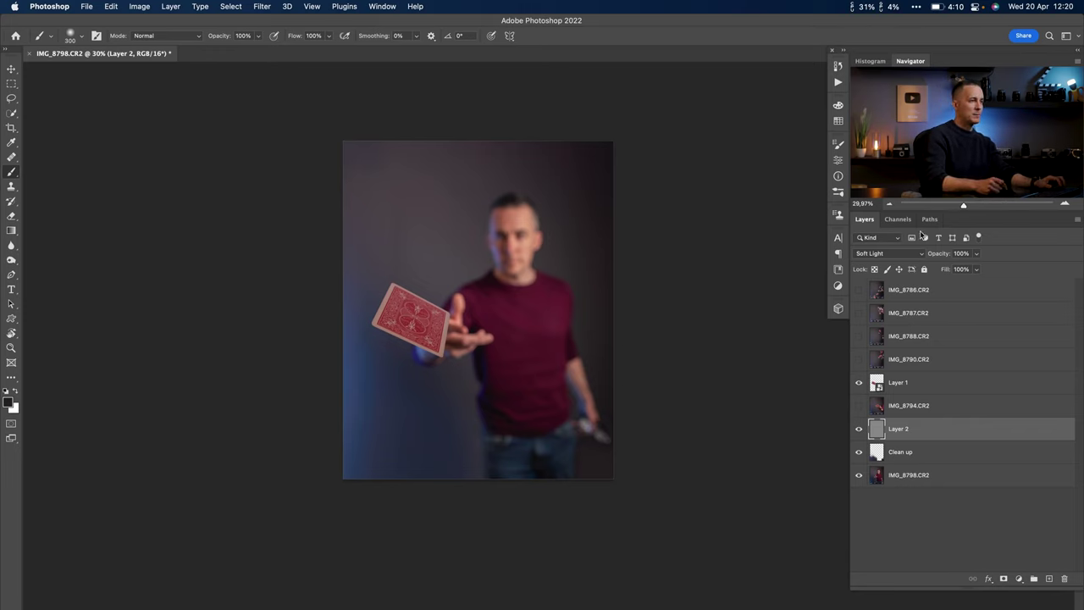
Add 6% uniform monochromatic noise to the gray layer and clip it to the Clean up layer.
left_click_drag(389, 406, 462, 416)
left_click_drag(834, 473, 788, 384)
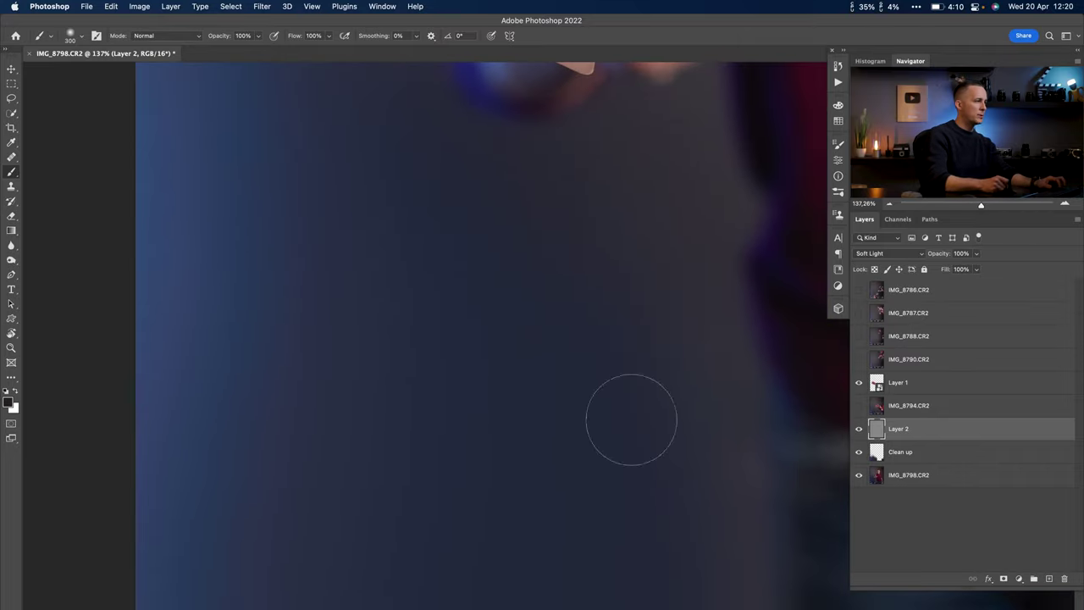
left_click_drag(340, 302, 343, 374)
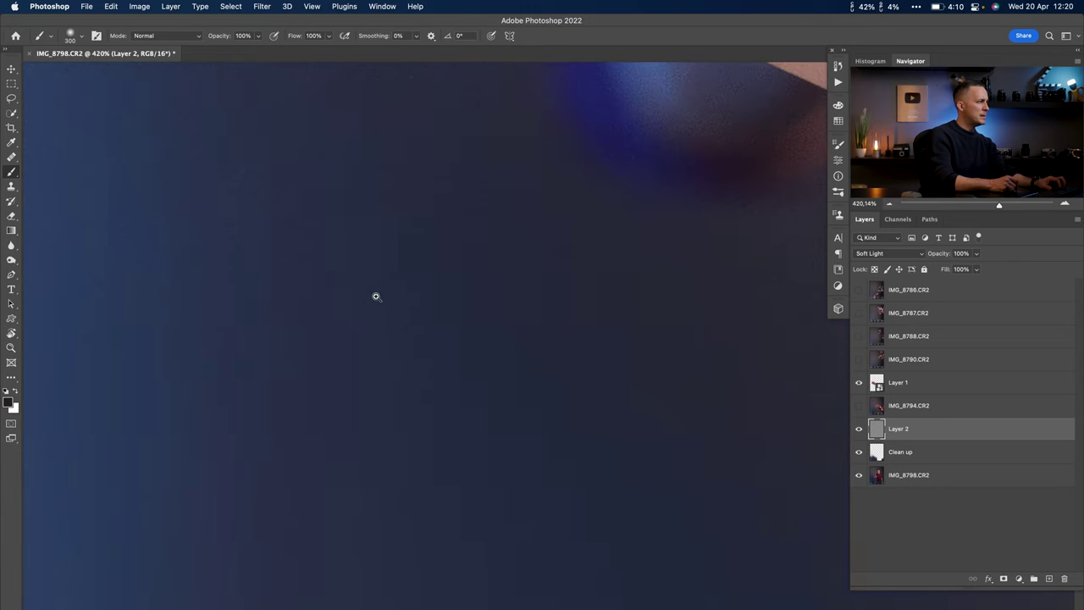
left_click_drag(377, 297, 282, 162)
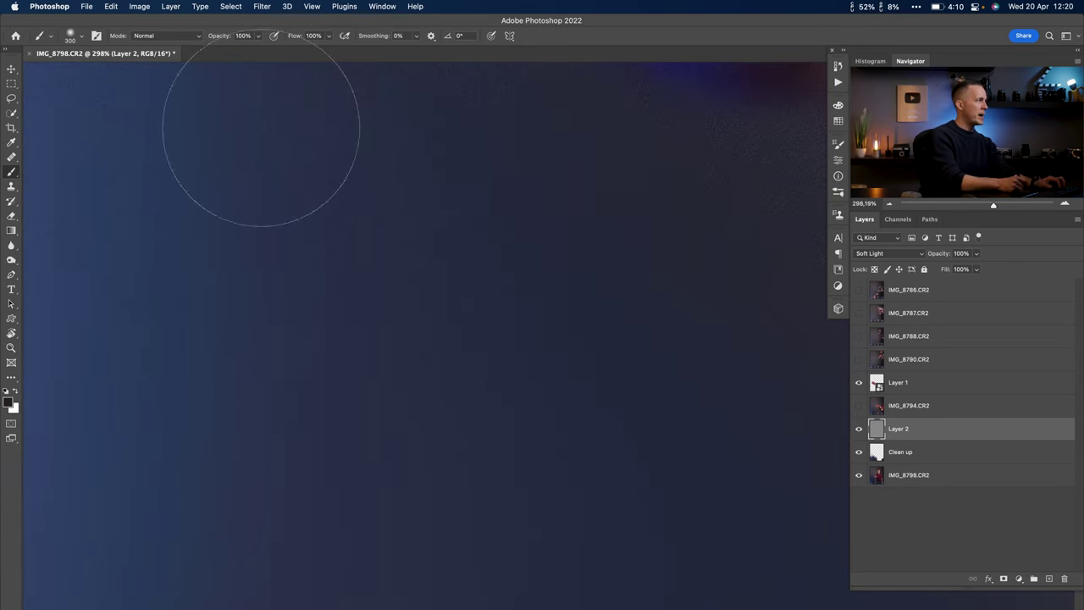
left_click(263, 8)
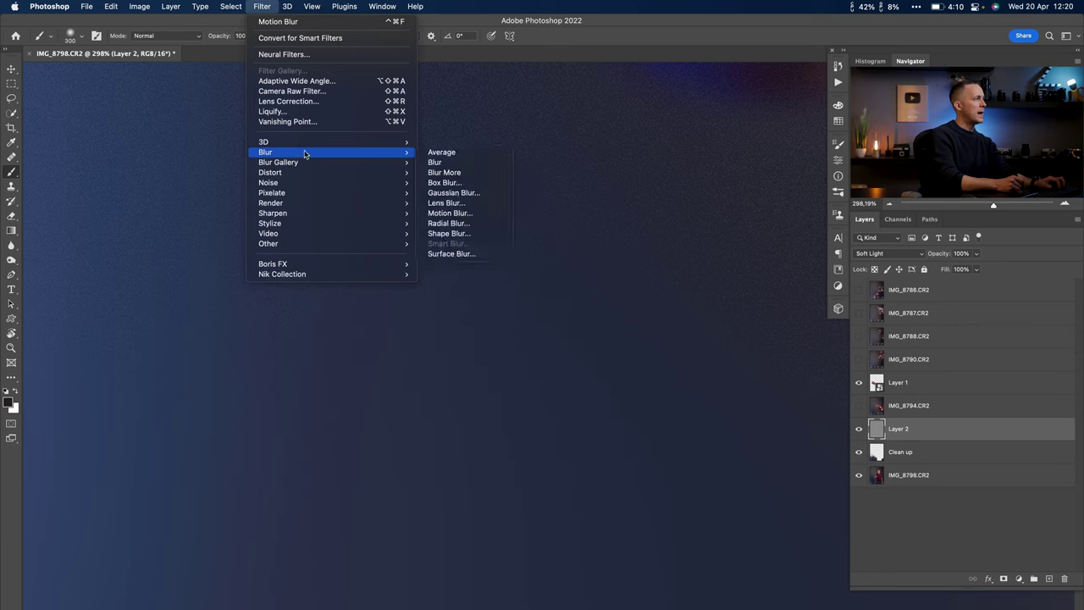
left_click(457, 184)
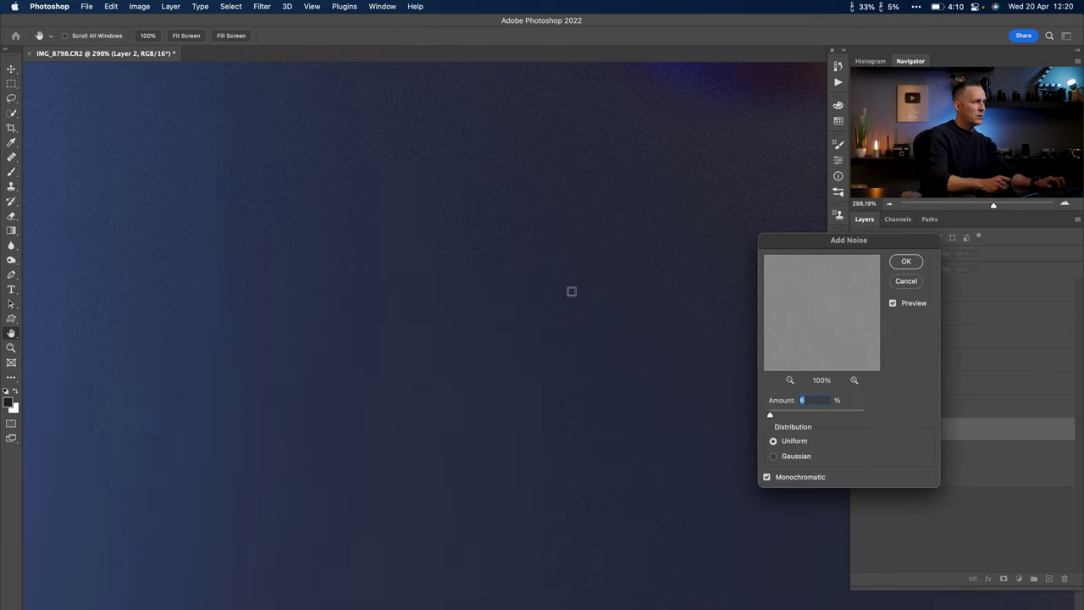
left_click(907, 262)
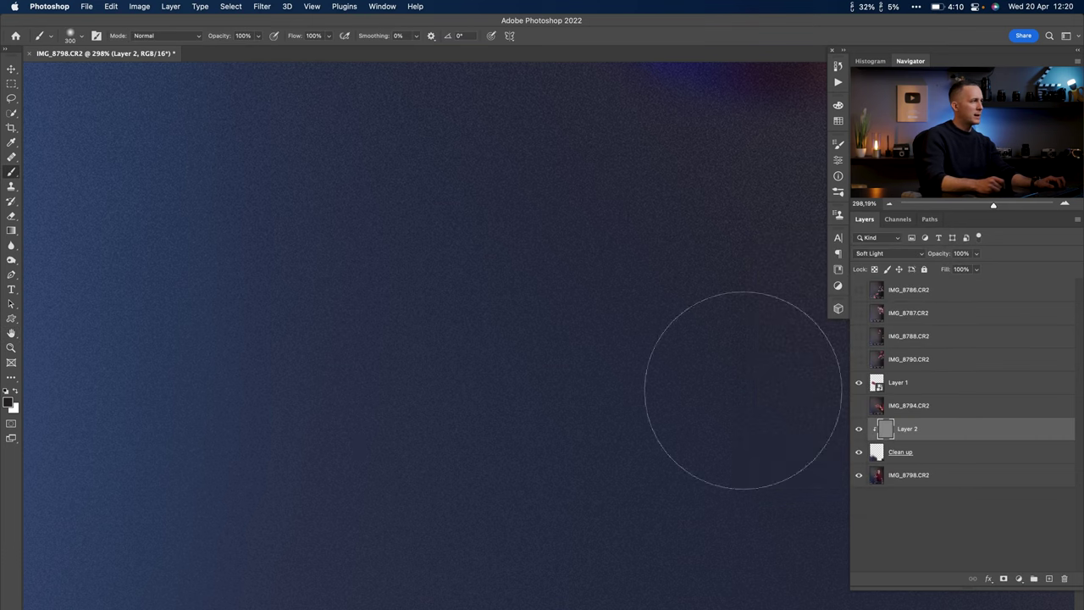
Inspect the grain over the cleaned-up background up close and across the whole image.
left_click_drag(460, 243, 442, 528)
left_click_drag(427, 348, 437, 304)
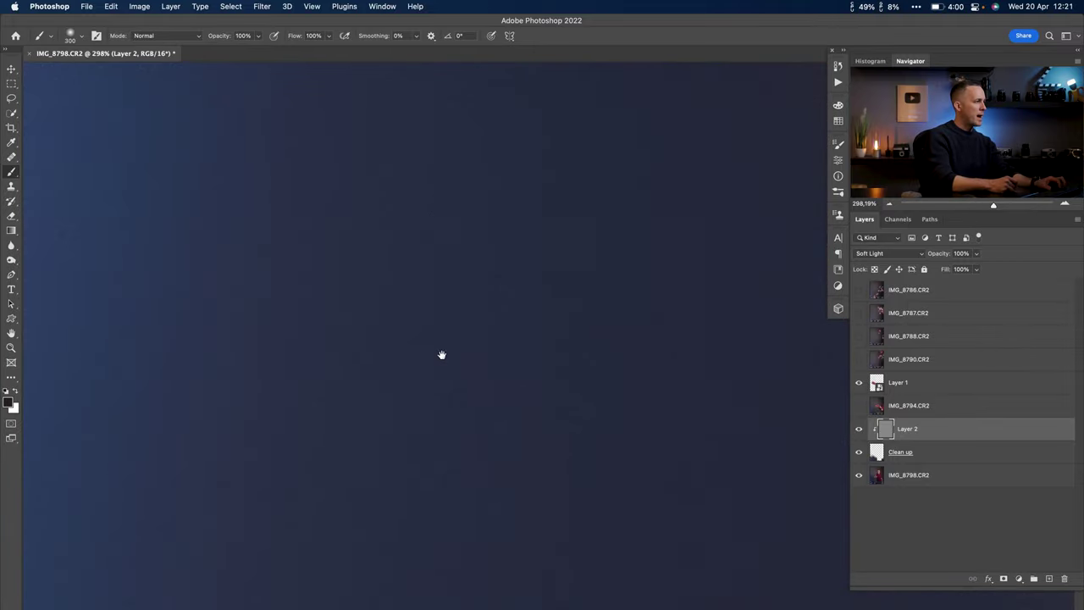
left_click_drag(488, 276, 424, 314)
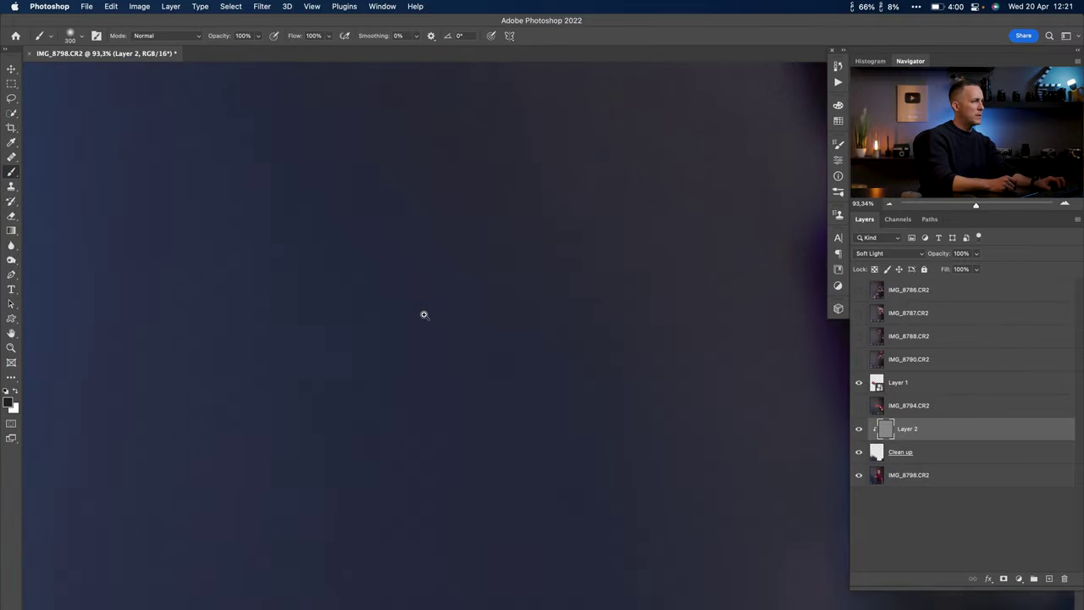
scroll(447, 301, "down", 5)
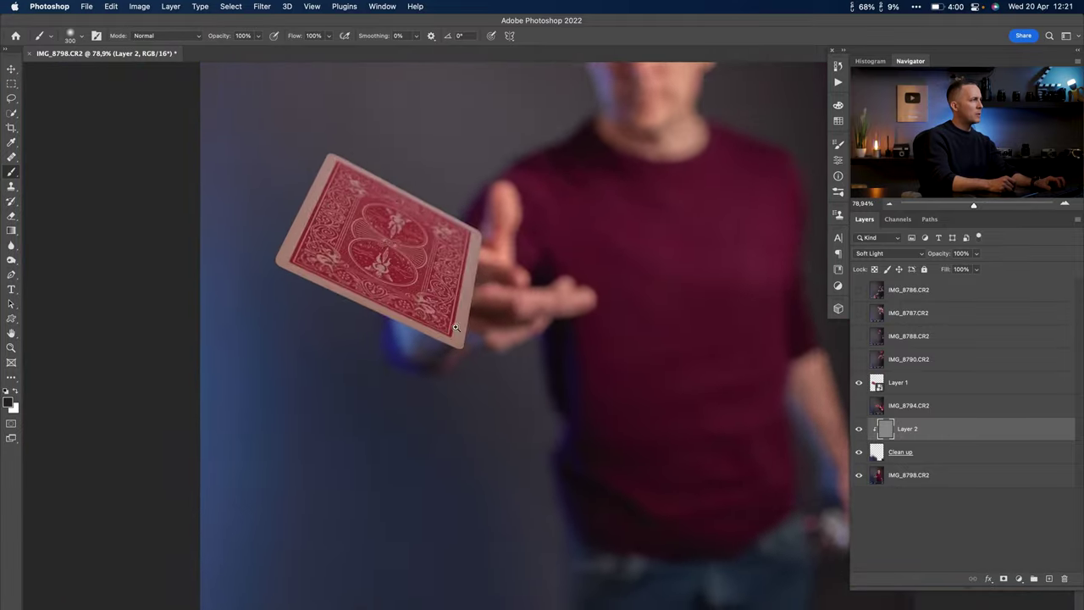
scroll(498, 339, "down", 3)
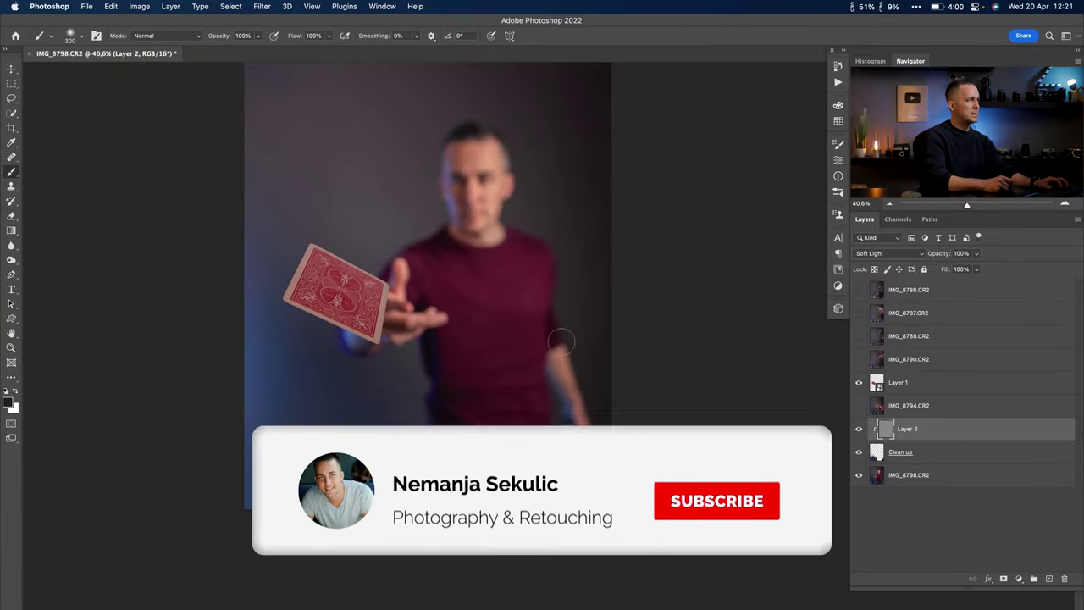
Smooth the wall beside the man's head by painting on the Clean up layer with an 800 px soft brush.
key("alt+bracketleft")
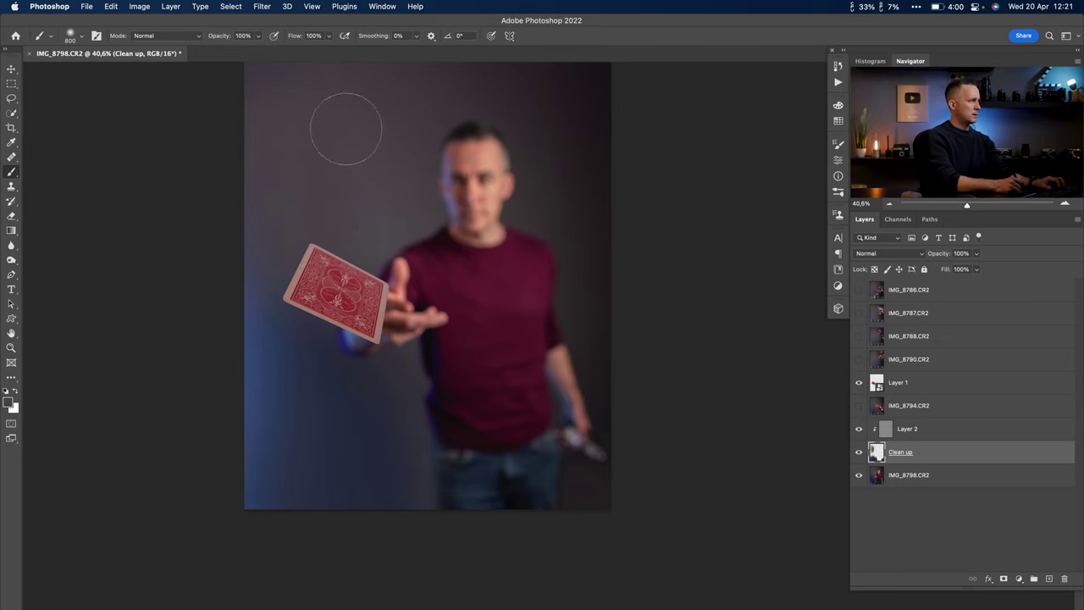
left_click_drag(378, 180, 361, 187)
left_click_drag(361, 186, 365, 250)
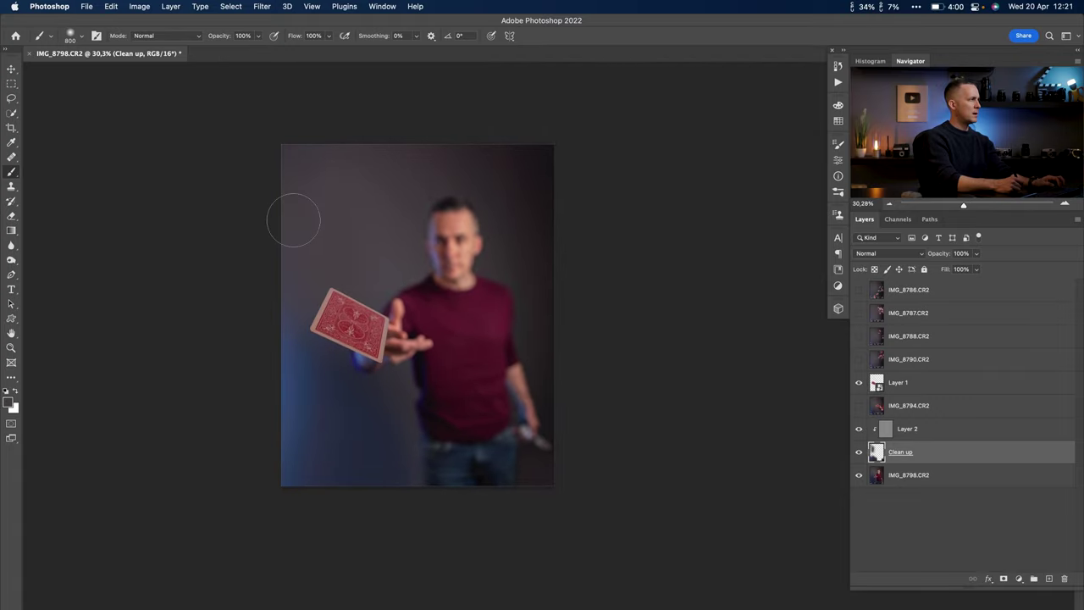
left_click_drag(390, 291, 385, 291)
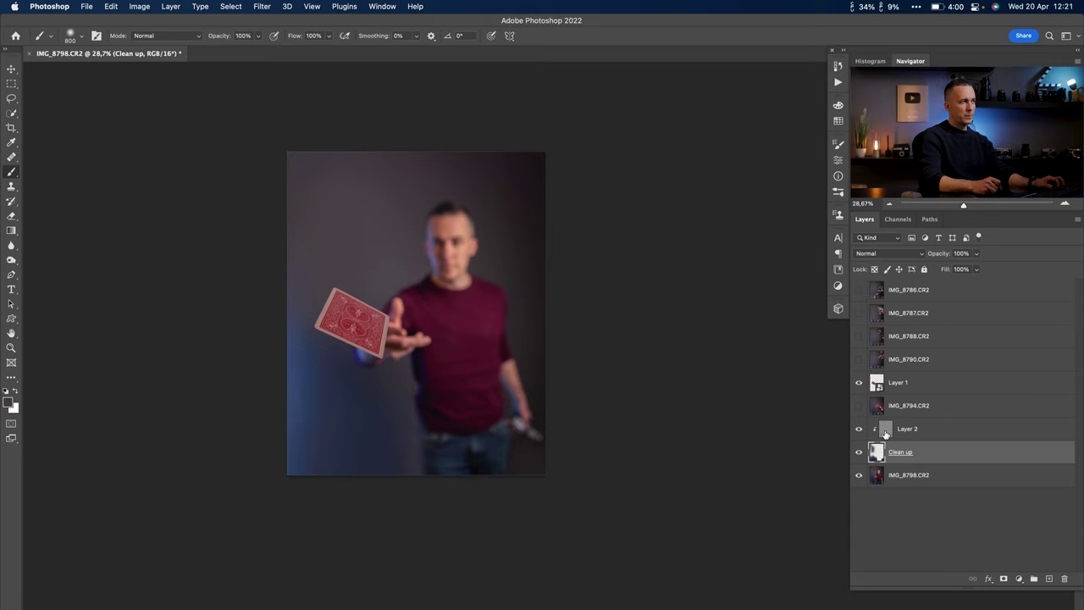
left_click_drag(329, 206, 404, 230)
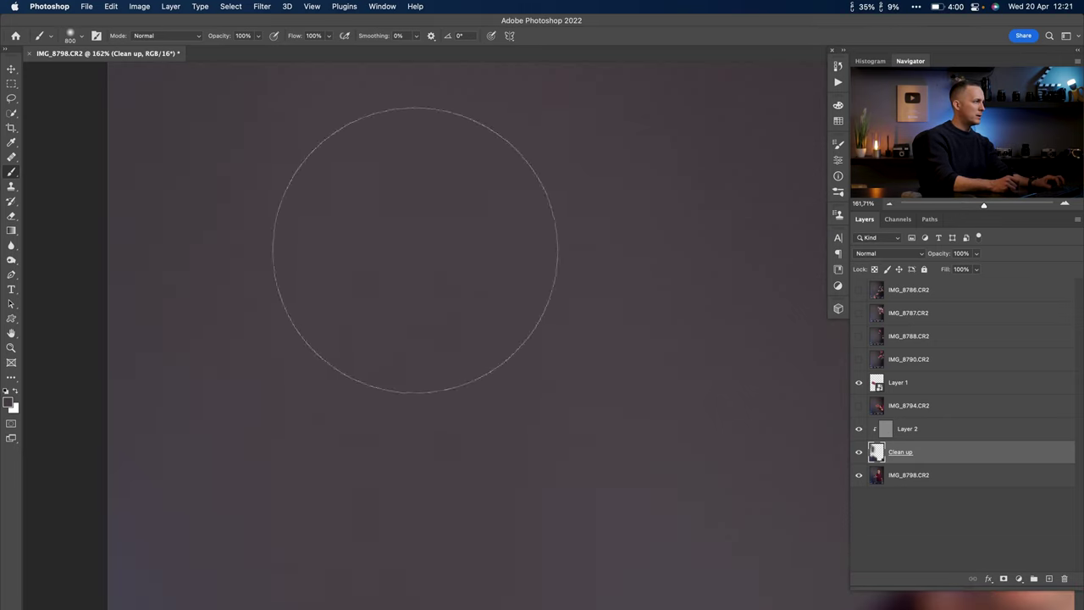
left_click_drag(532, 303, 466, 345)
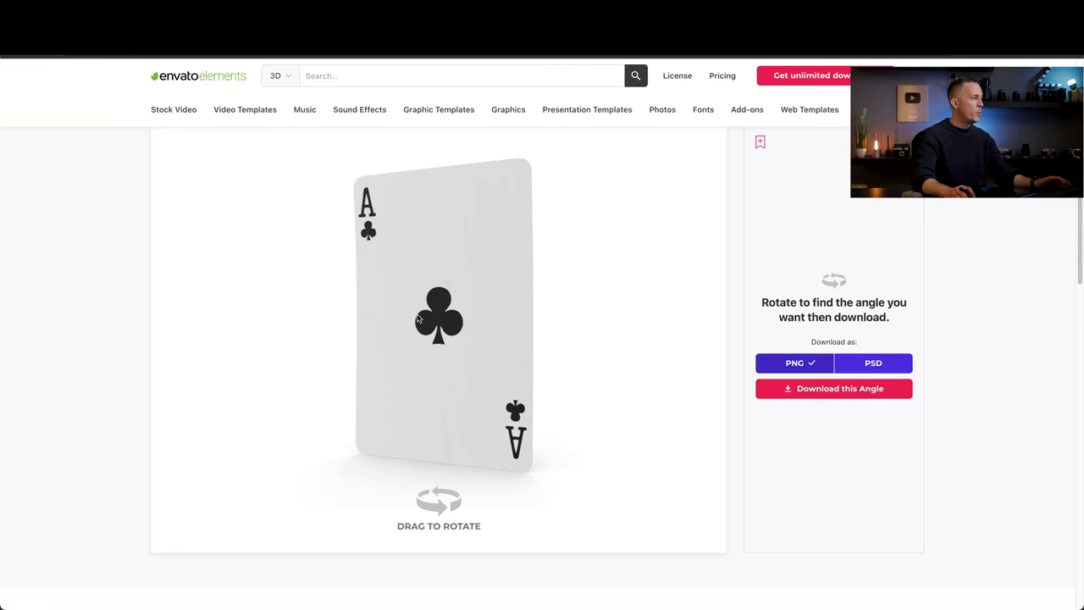
Switch to Envato Elements, rotate the 3D ace of clubs preview, and browse the site's freebies and sci fi 3D items.
left_click_drag(454, 328, 508, 304)
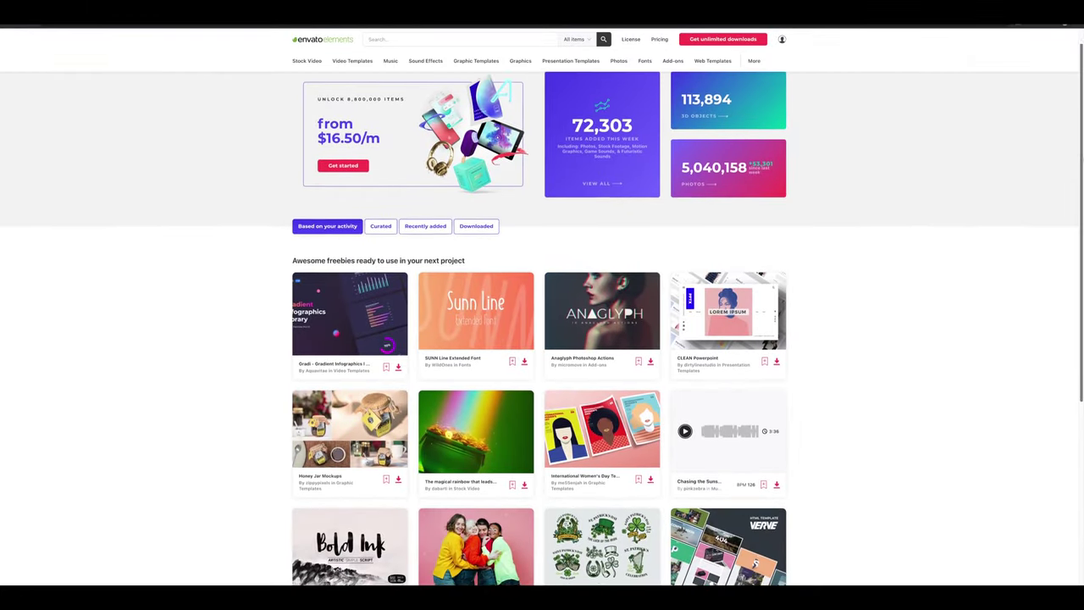
scroll(543, 329, "down", 1)
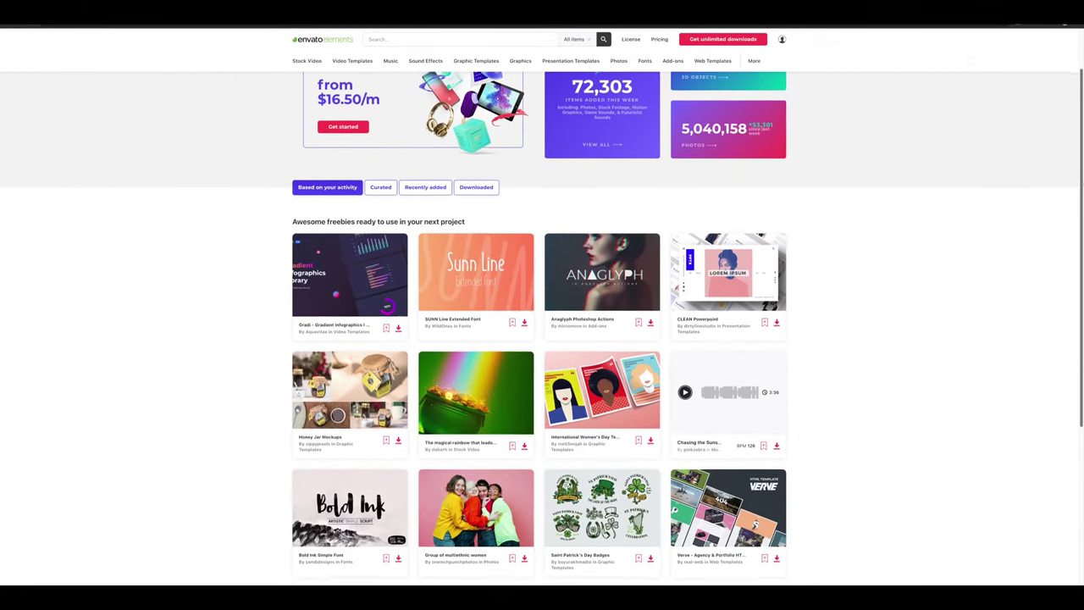
scroll(542, 329, "down", 1)
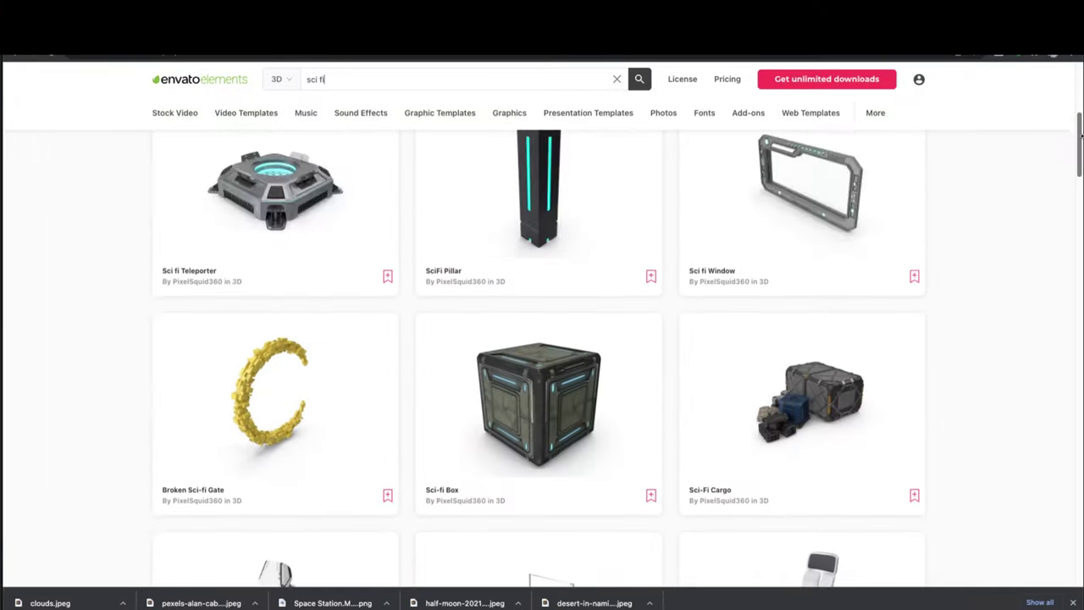
scroll(1081, 151, "down", 2)
left_click_drag(1080, 151, 1080, 224)
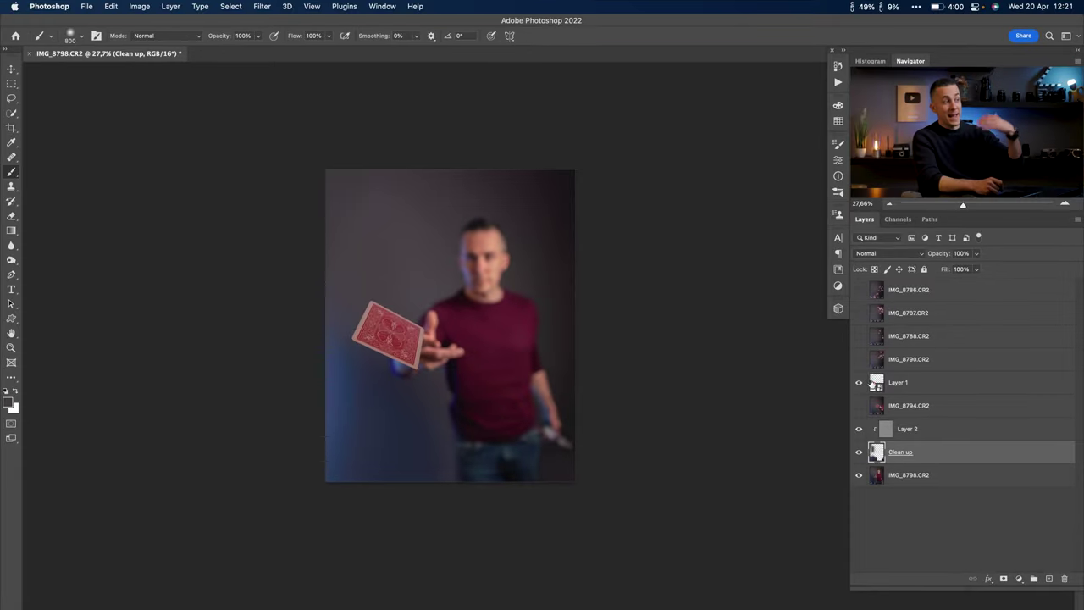
Show the IMG_8790.CR2 layer and select its blue-lit face card and the neighbouring clubs card with Quick Selection.
left_click(859, 360)
left_click(908, 360)
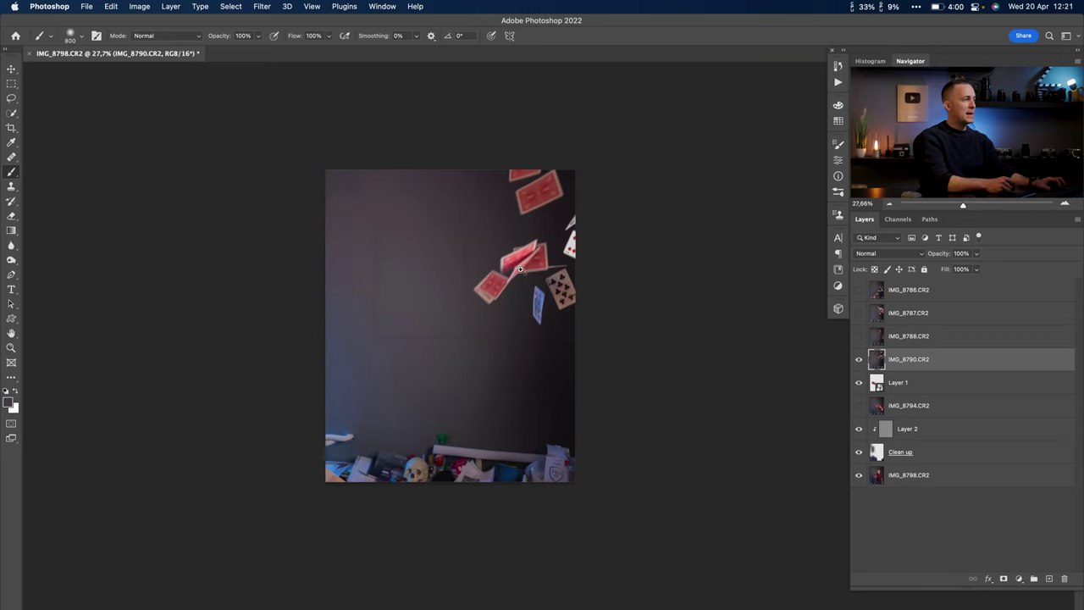
scroll(522, 278, "up", 4)
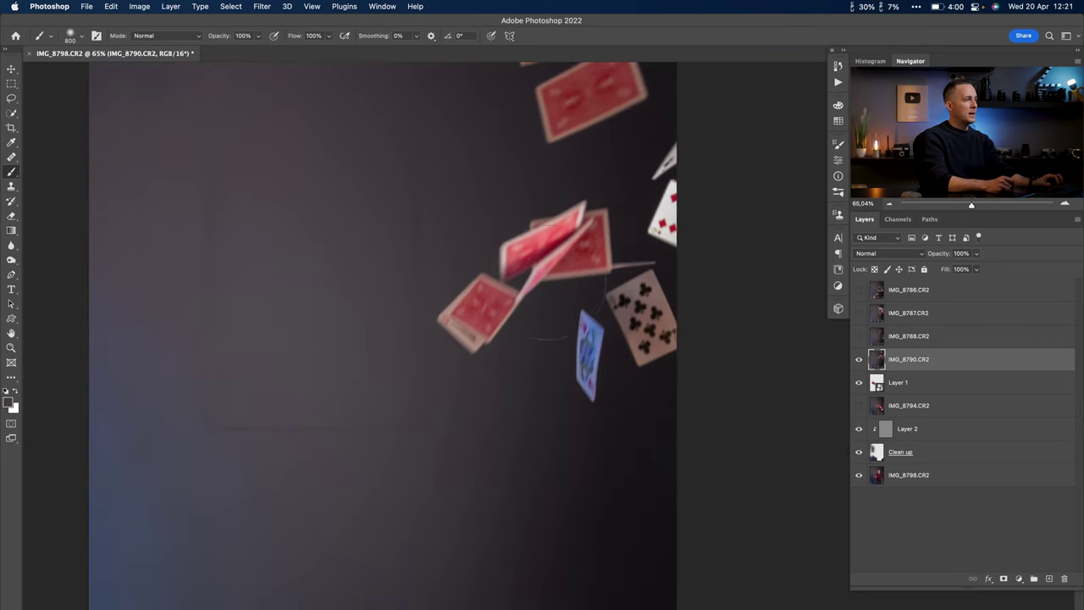
key("w")
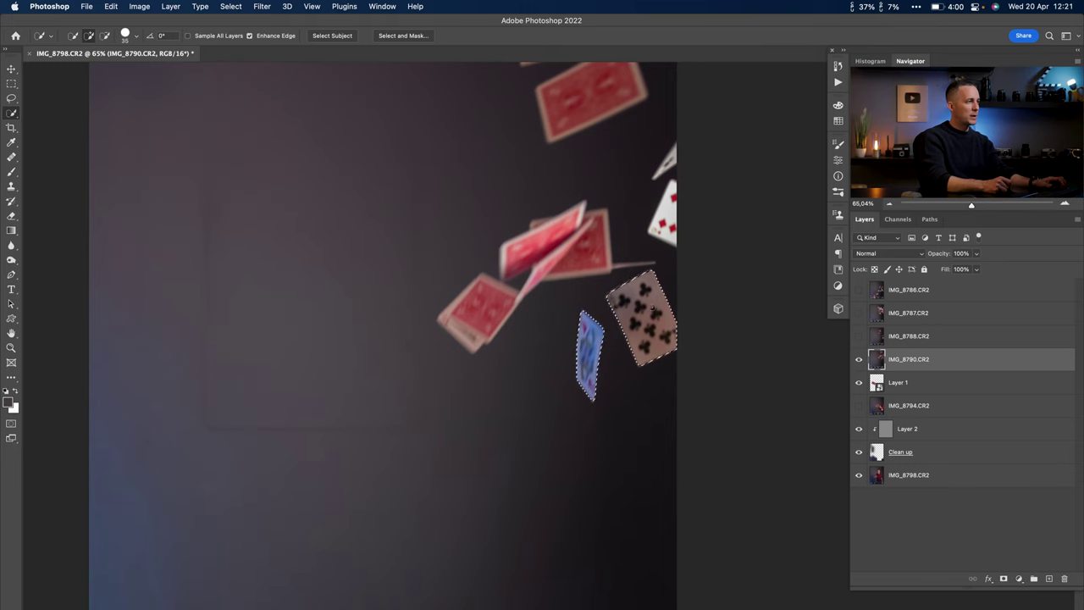
scroll(587, 360, "up", 3)
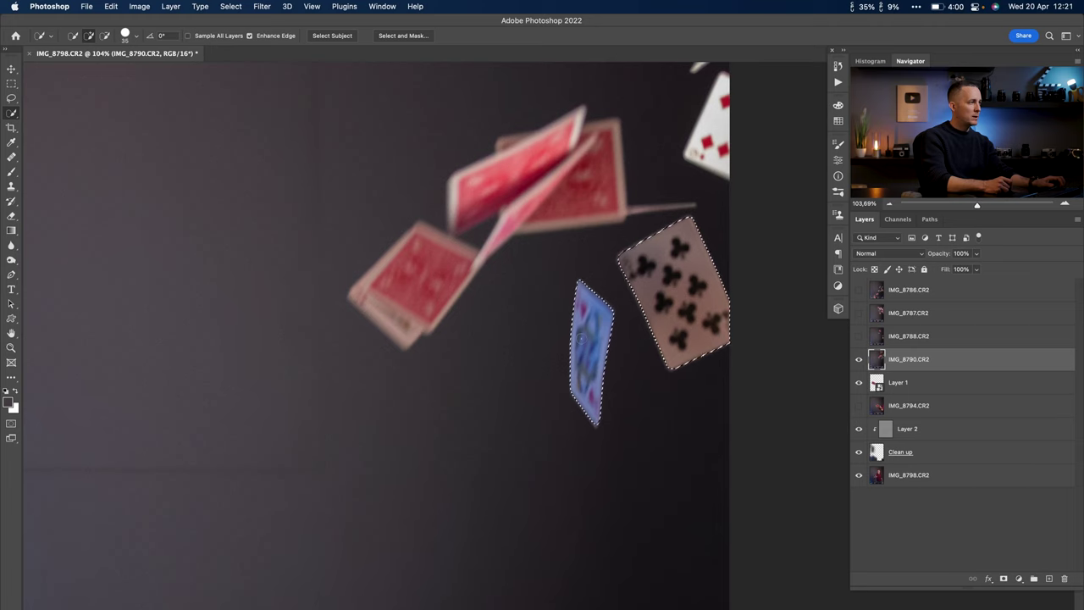
scroll(591, 418, "up", 3)
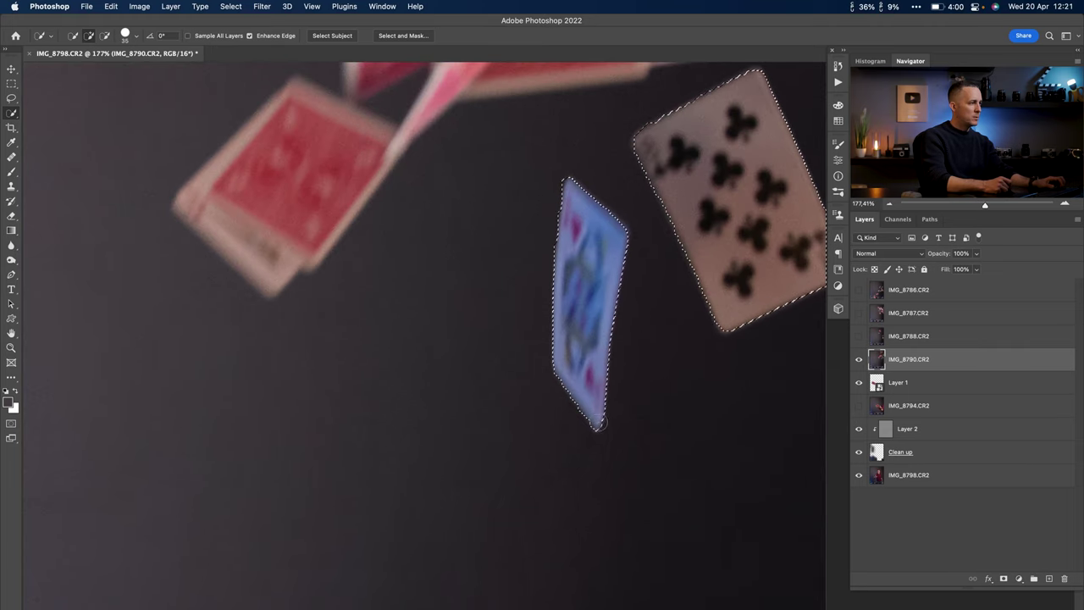
left_click_drag(720, 330, 614, 453)
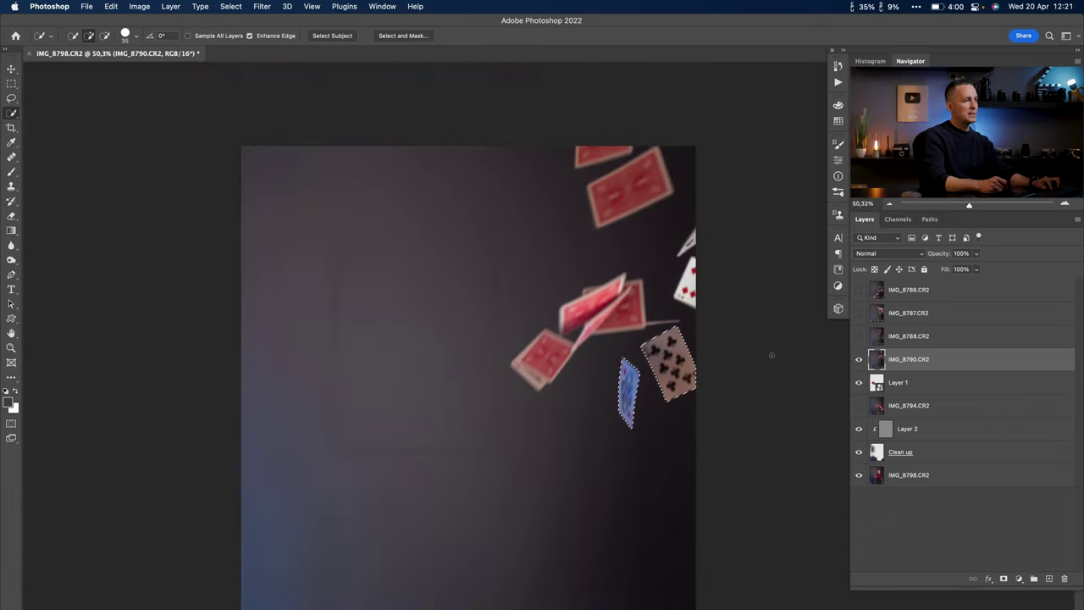
Shift the IMG_8790.CR2 layer left to bring the clubs card cut off by the canvas edge fully into frame.
key("v")
left_click_drag(620, 402, 579, 405)
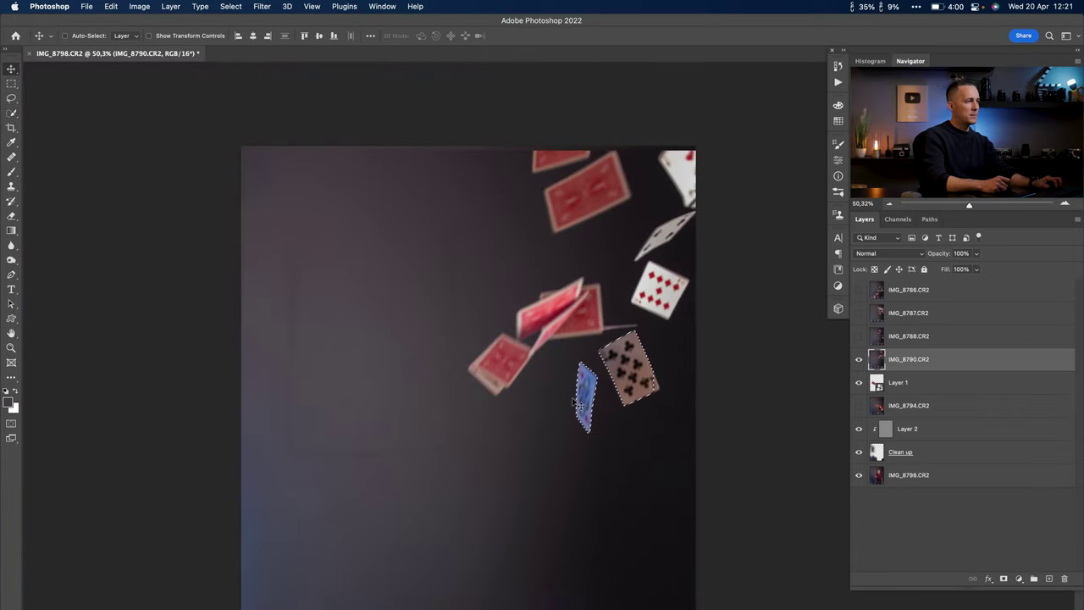
left_click_drag(644, 388, 593, 390)
key("super+z")
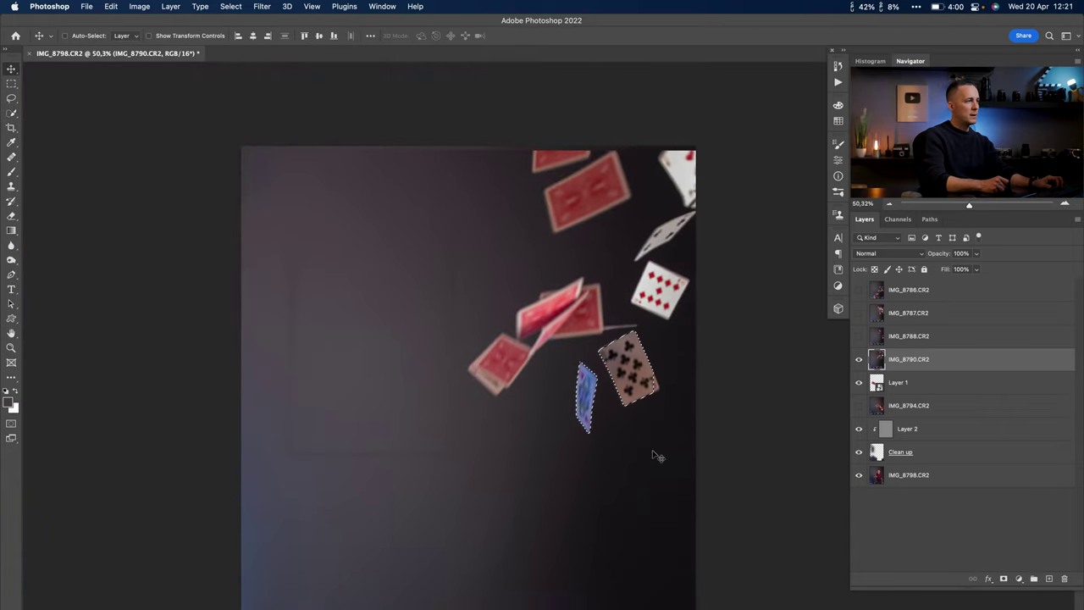
left_click_drag(658, 456, 563, 470)
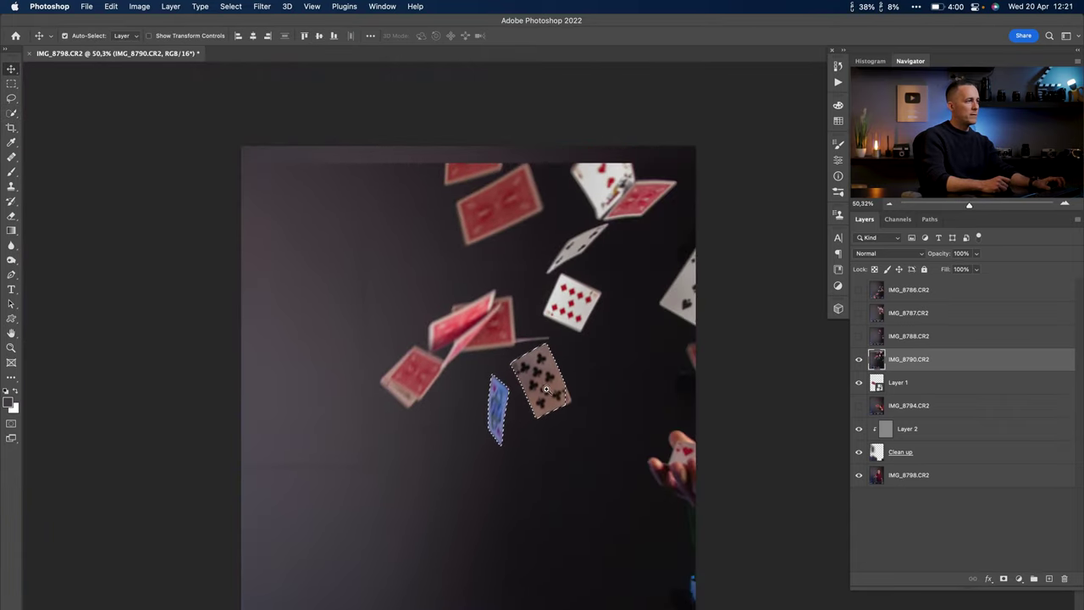
Add the clubs card's missing corner to the selection and copy both selected cards to a new layer.
scroll(547, 390, "up", 5)
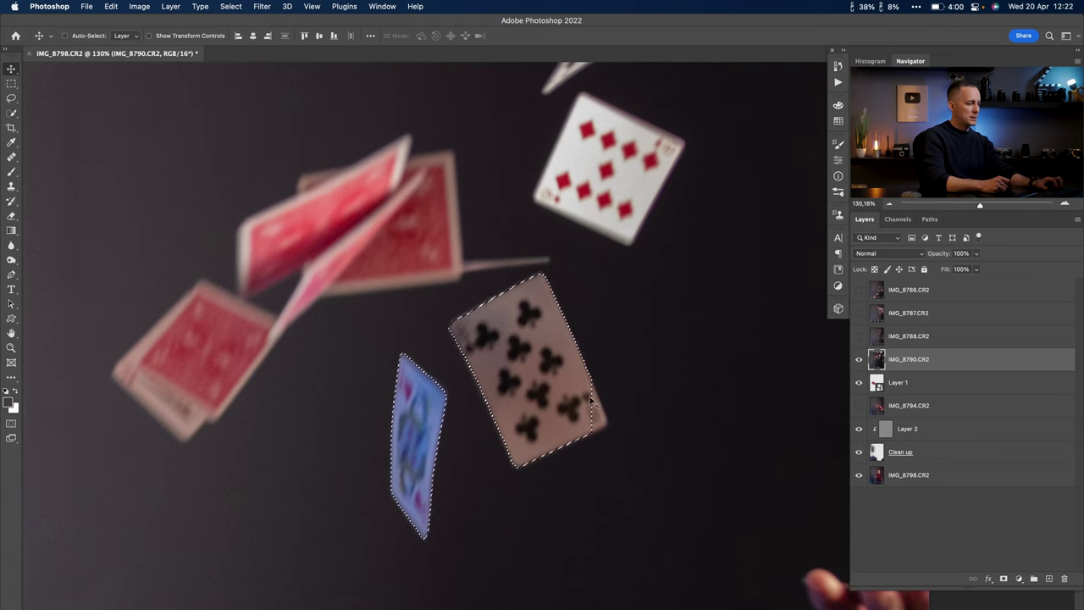
key("w")
key("bracketleft")
key("bracketleft")
key("bracketleft")
key("bracketleft")
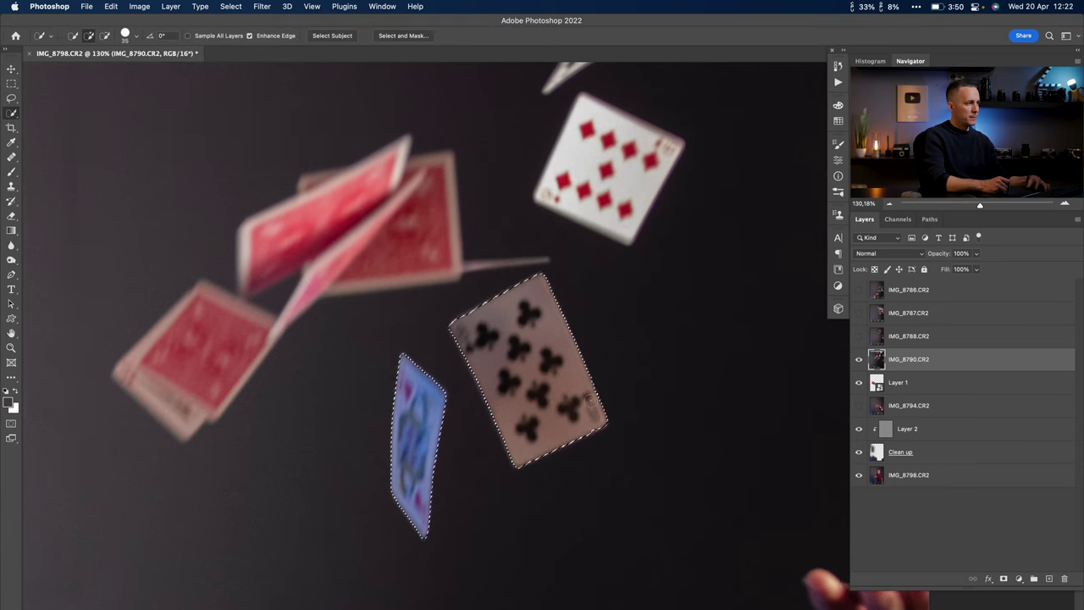
scroll(573, 409, "down", 5)
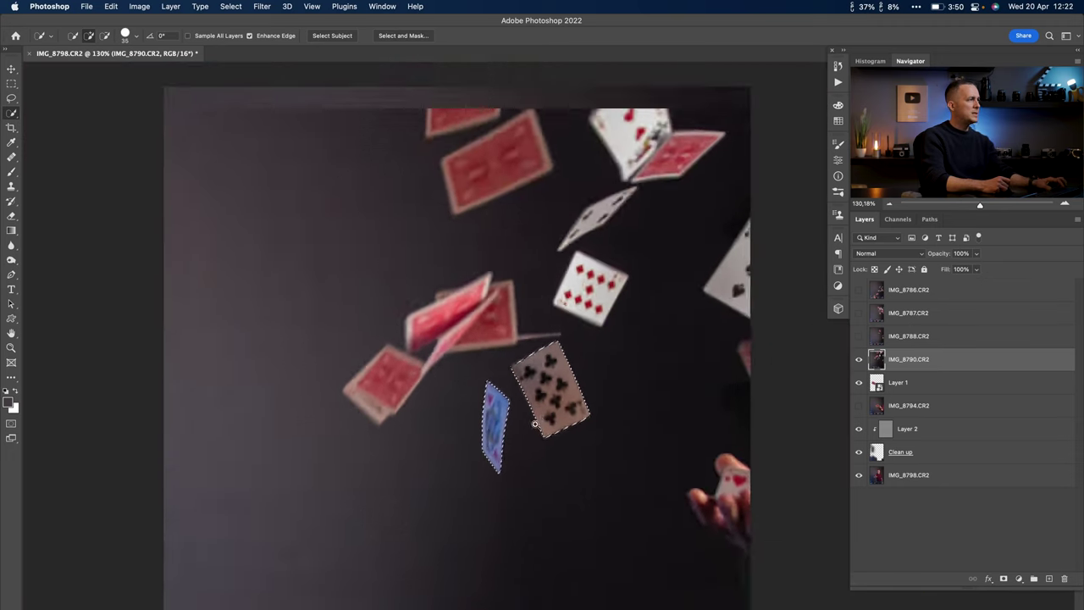
key("super+j")
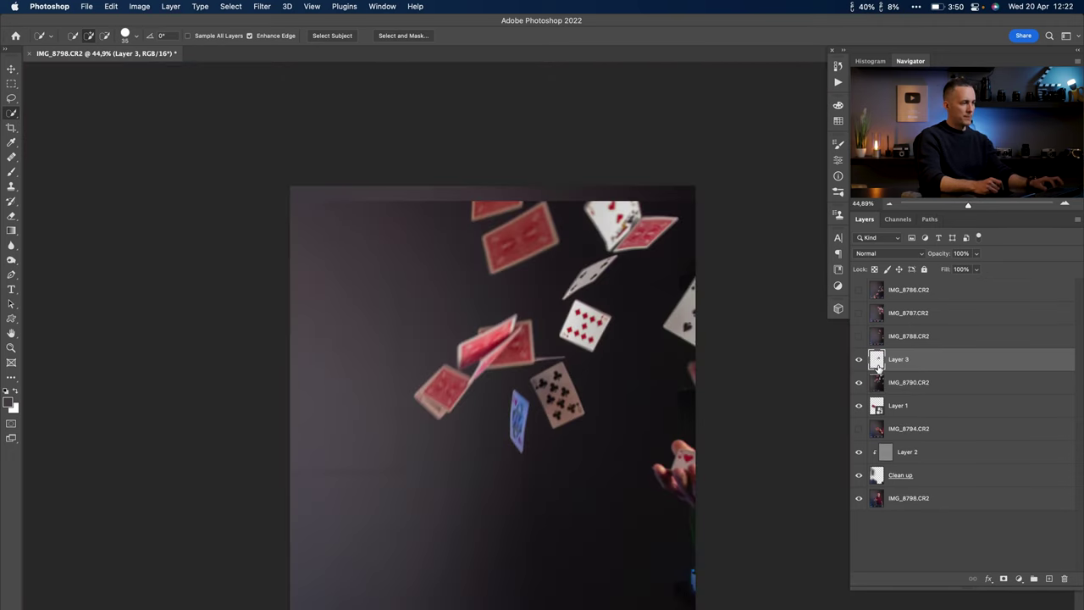
Hide the IMG_8790.CR2 layer and move the copied cards to the lower-left background, below the outstretched hand.
key("v")
scroll(600, 384, "down", 3)
left_click(859, 382)
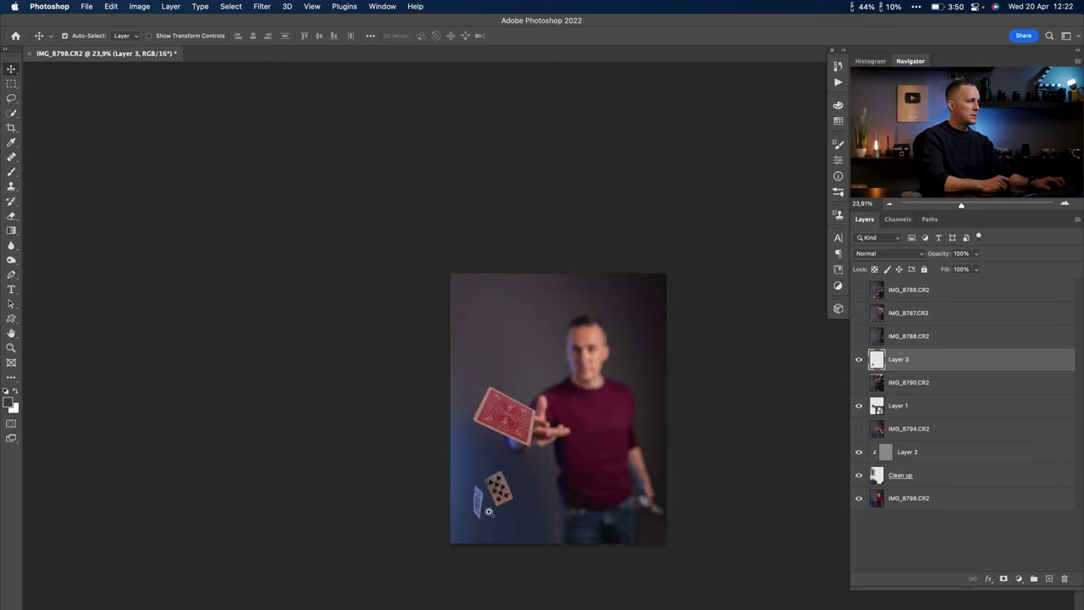
scroll(489, 512, "up", 3)
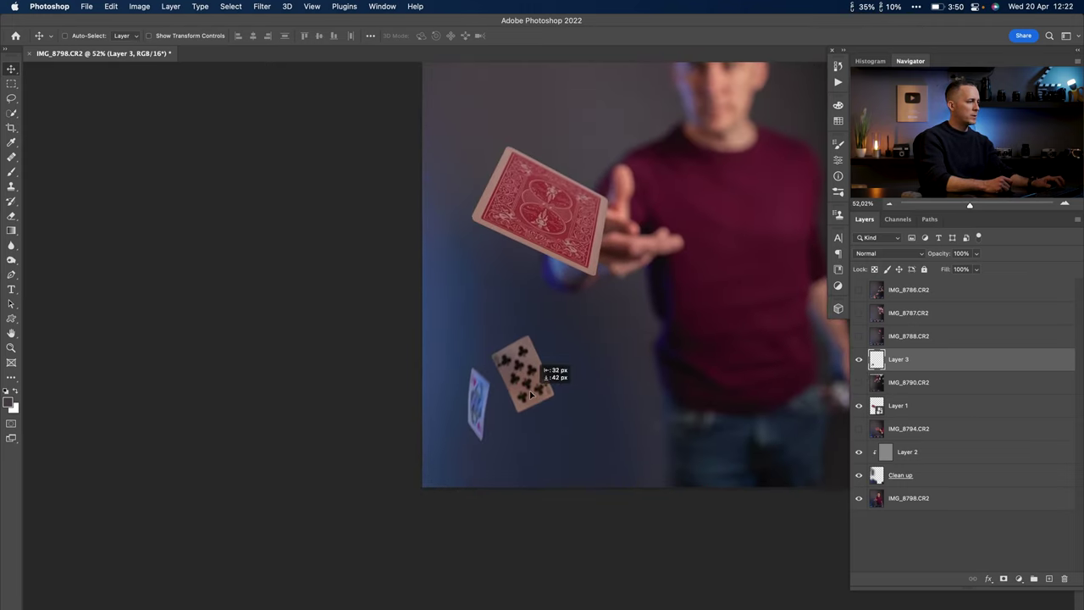
scroll(550, 352, "up", 5)
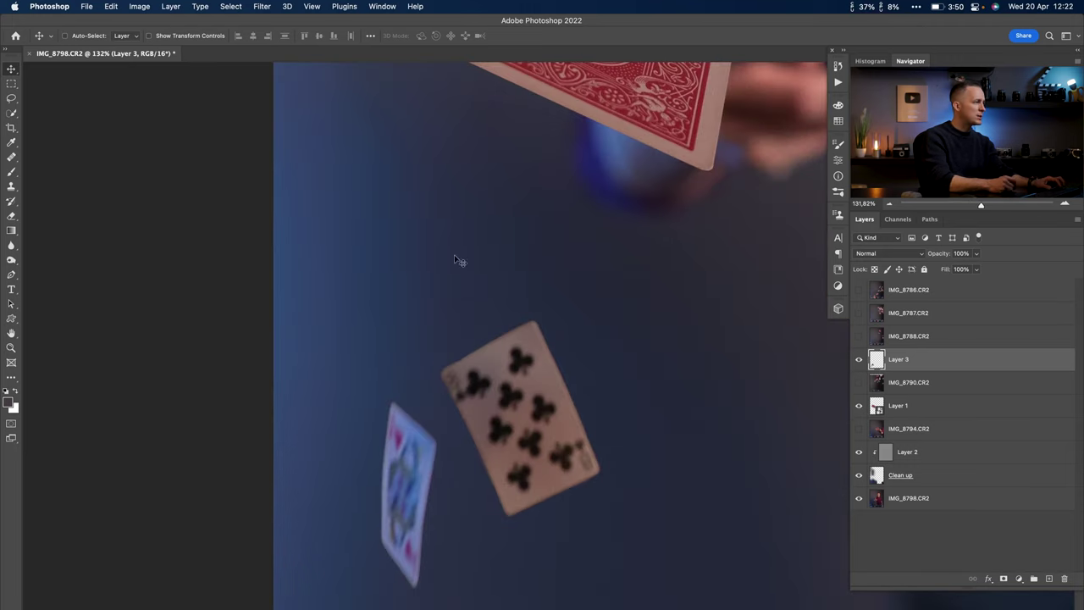
Convert Layer 3 to a smart object and apply Motion Blur at a -7° angle with a distance of 20 pixels.
right_click(951, 357)
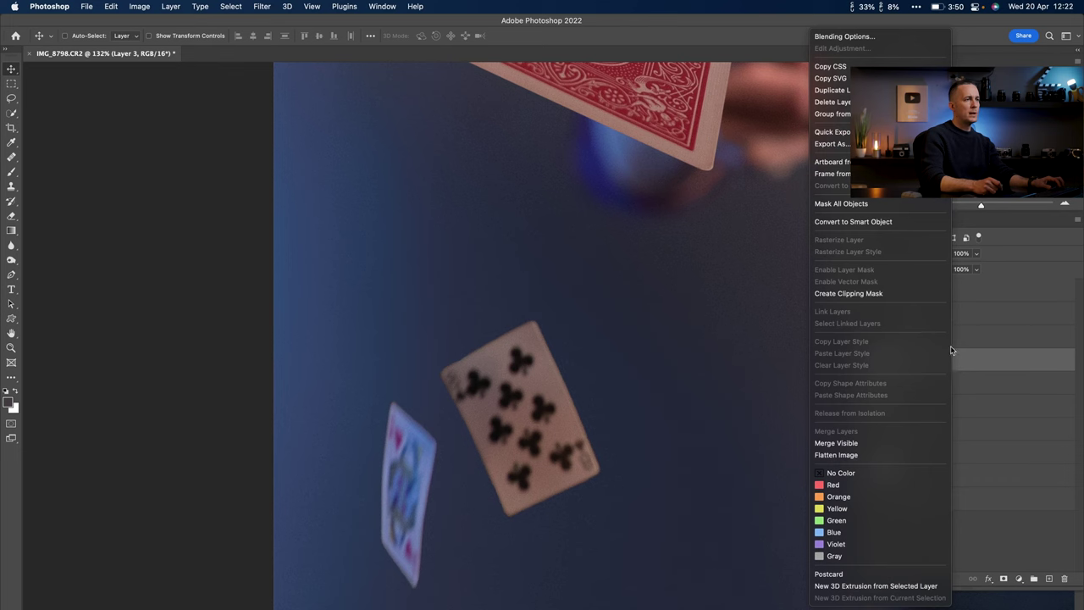
left_click(854, 221)
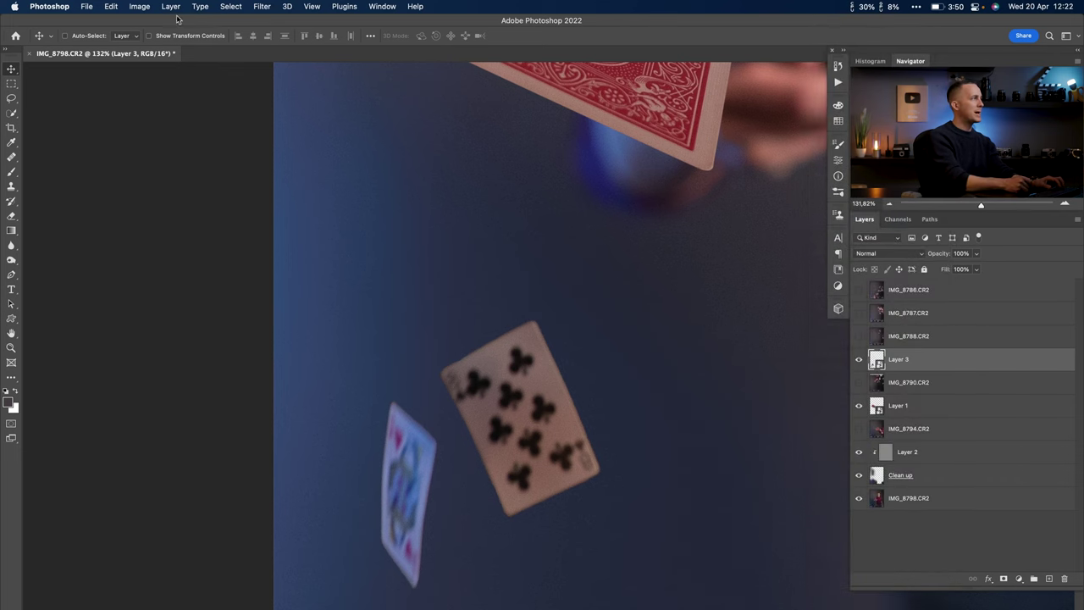
left_click(249, 9)
mouse_move(327, 153)
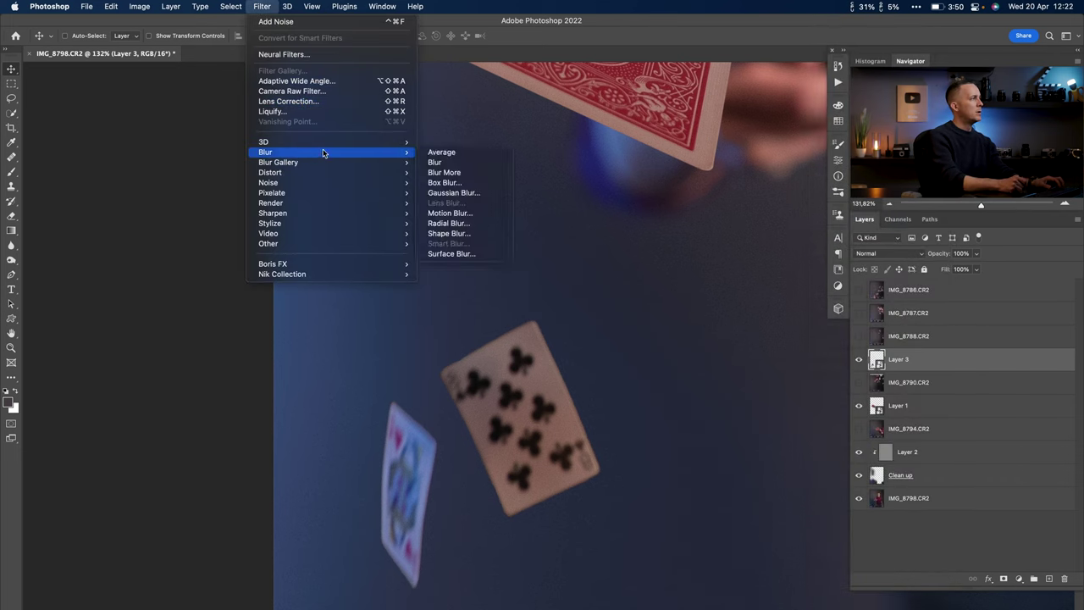
left_click(455, 213)
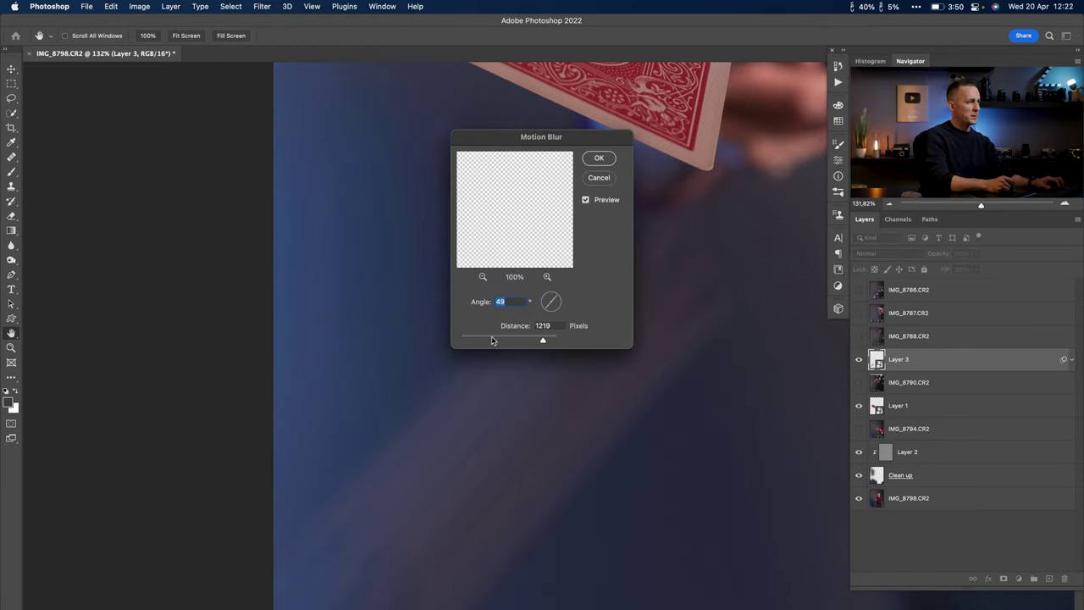
left_click_drag(488, 341, 475, 340)
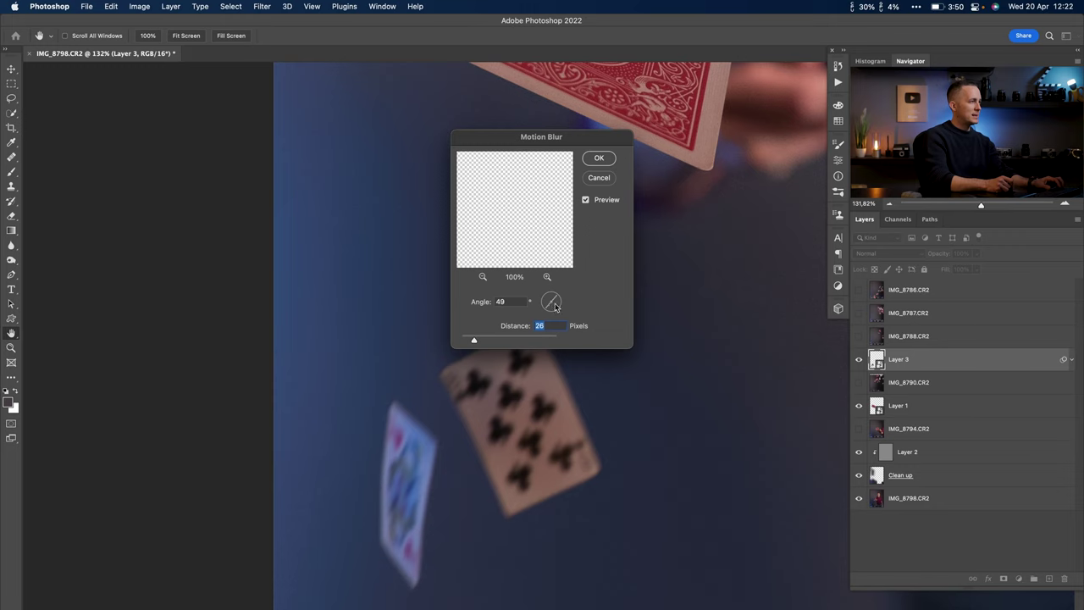
left_click_drag(558, 313, 560, 304)
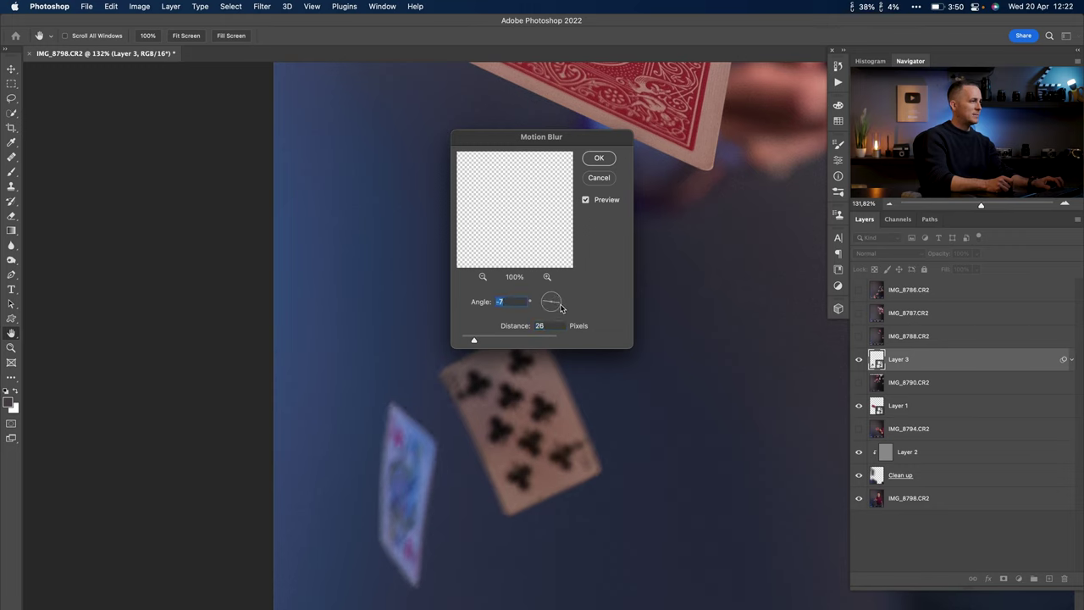
left_click_drag(544, 143, 688, 158)
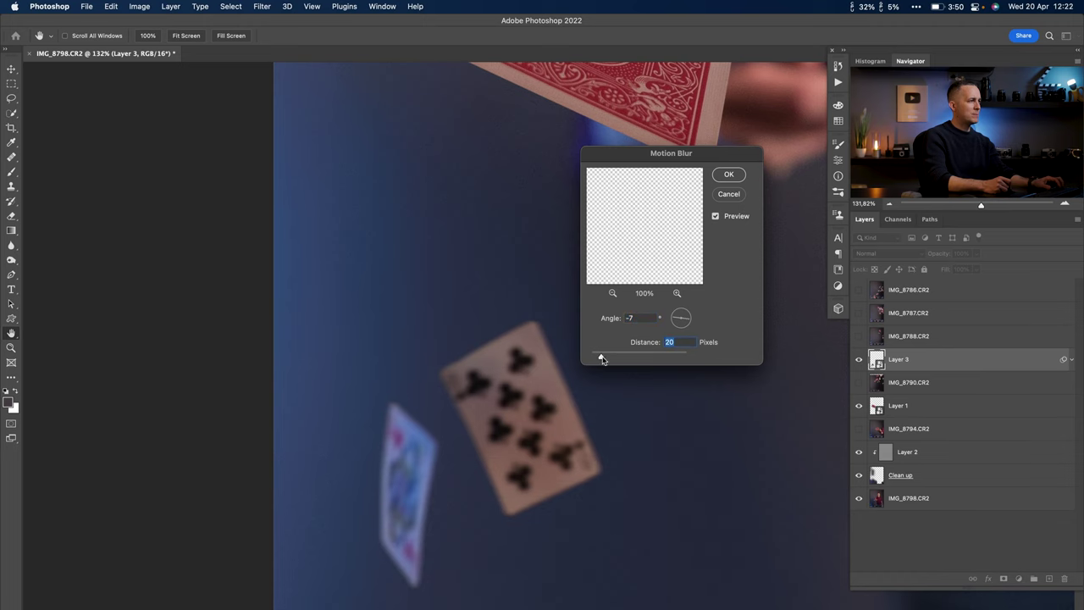
left_click(742, 175)
key("v")
scroll(513, 390, "up", 5)
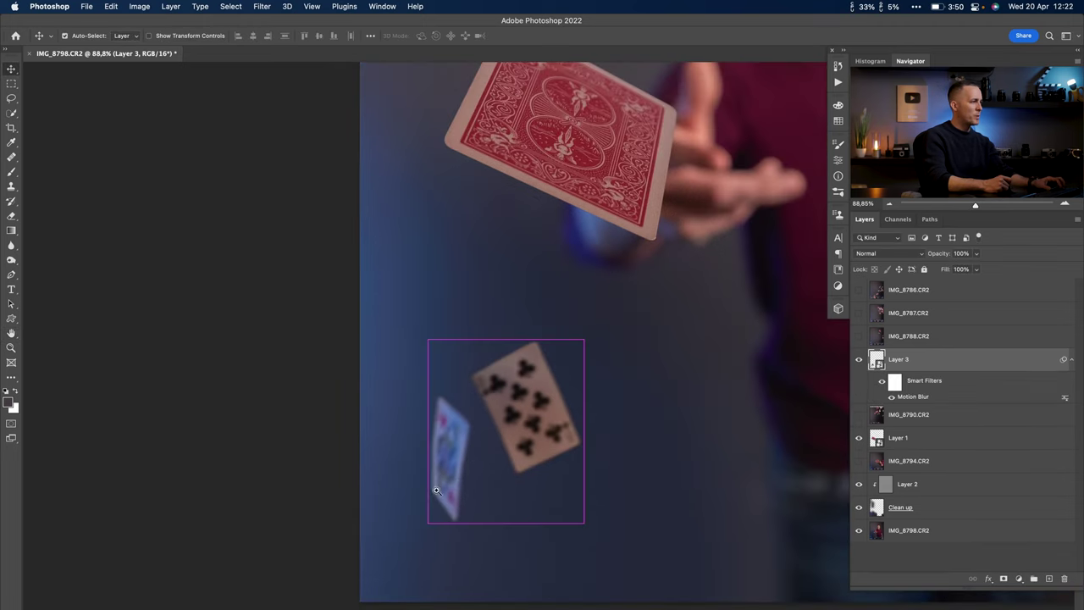
scroll(510, 462, "down", 8)
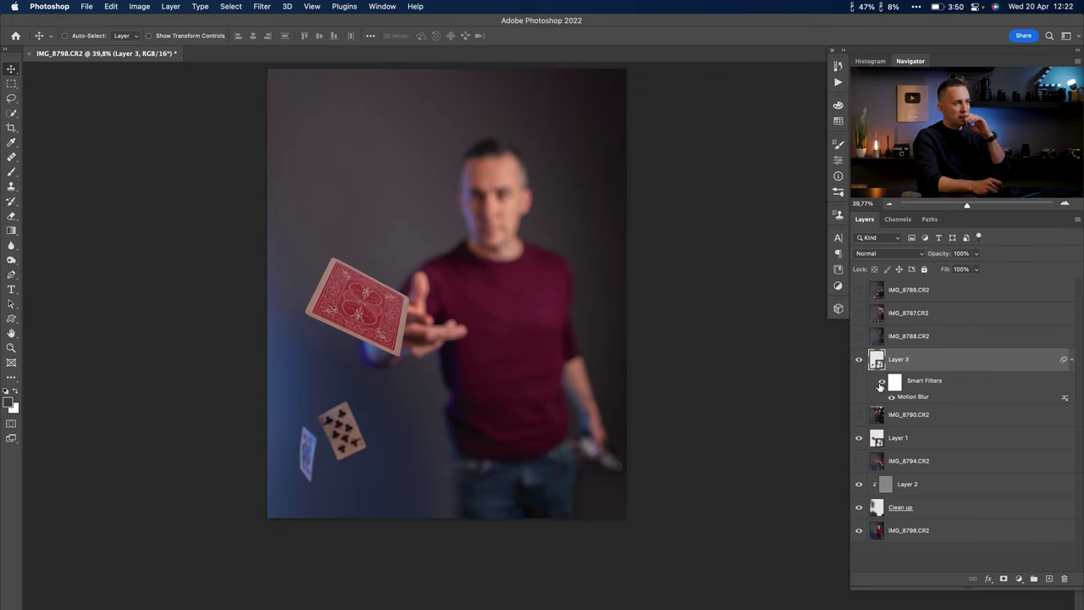
Show the IMG_8788.CR2 layer and shift it left to bring its flying cards into frame.
left_click(859, 336)
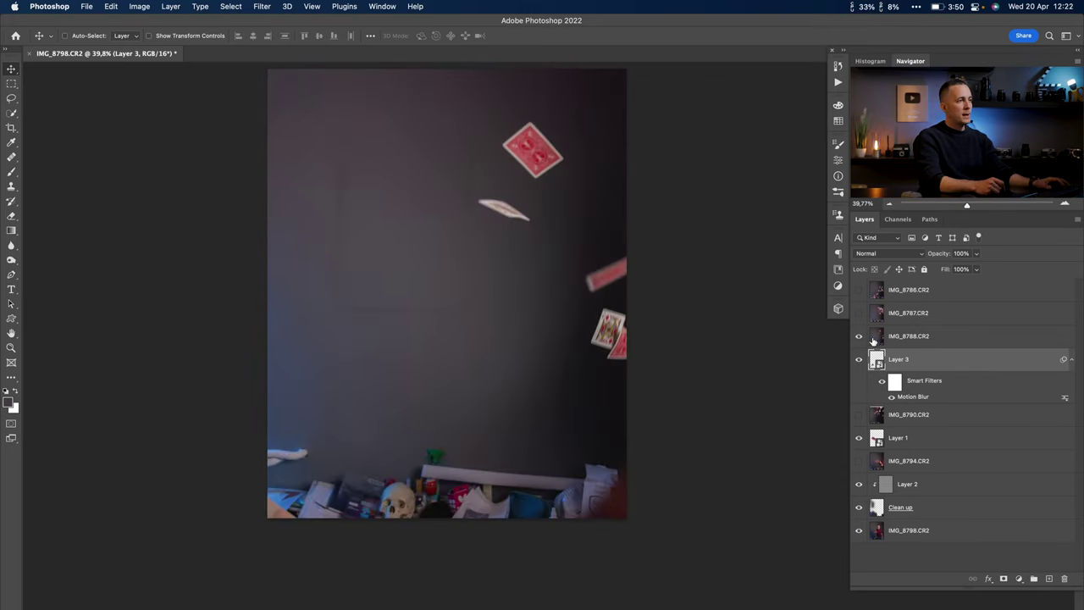
left_click(876, 338)
left_click_drag(526, 361, 370, 364)
left_click_drag(587, 218, 574, 271)
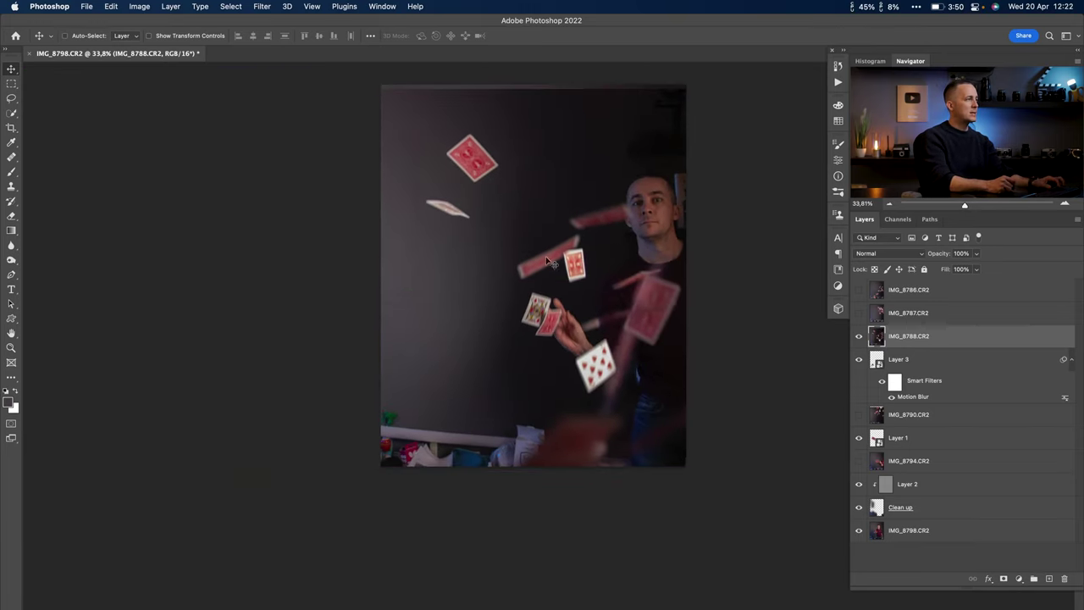
scroll(491, 199, "up", 2)
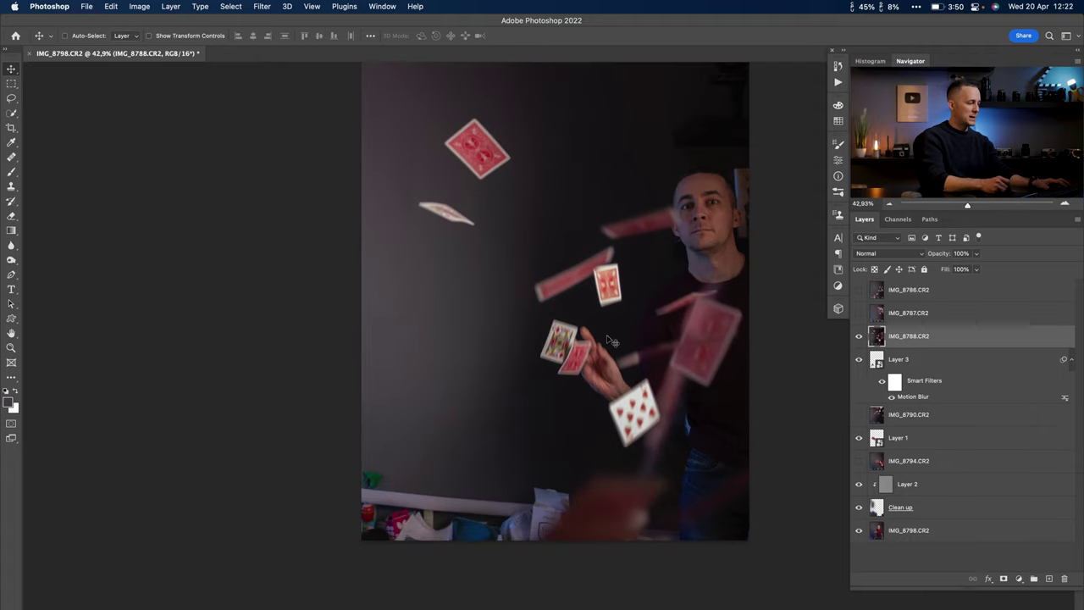
Select the thin edge-on white card on the IMG_8788.CR2 layer with Quick Selection.
key("w")
scroll(466, 140, "up", 3)
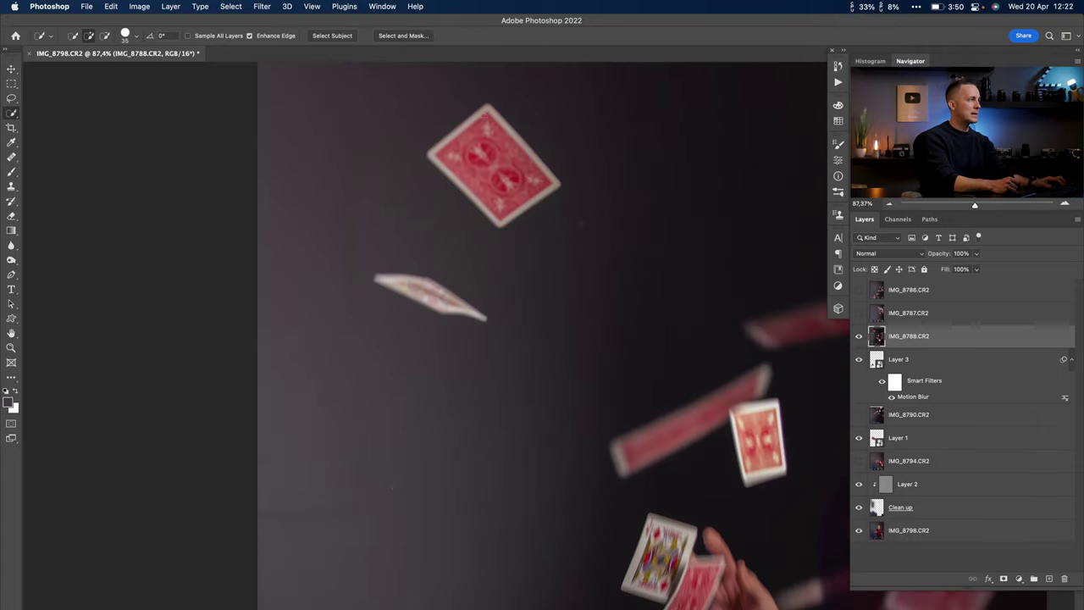
left_click_drag(428, 297, 447, 303)
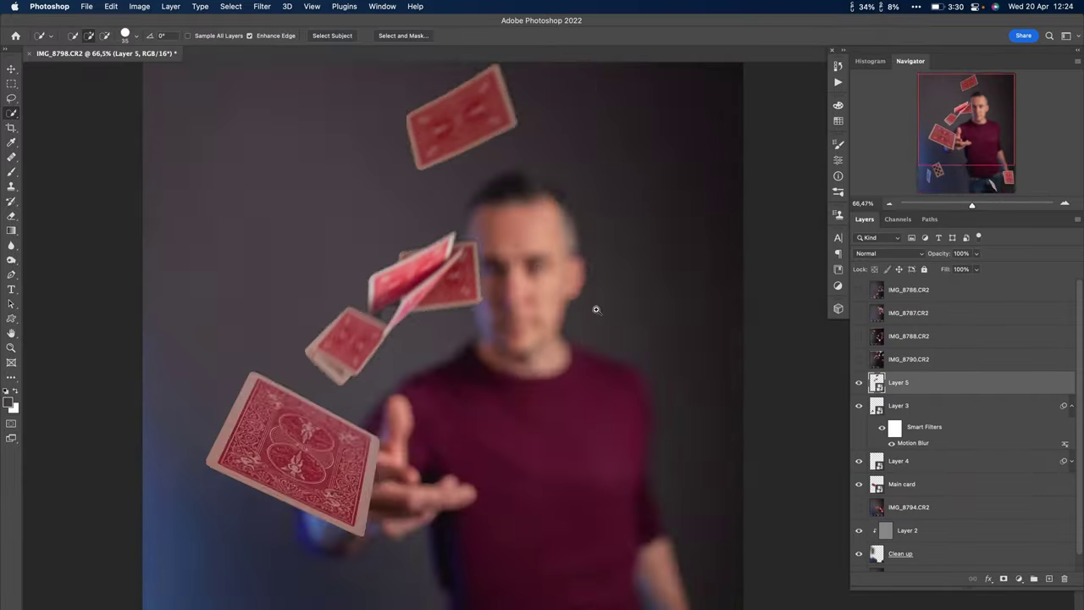
Open the Gaussian Blur filter for the cards on Layer 5.
left_click(257, 6)
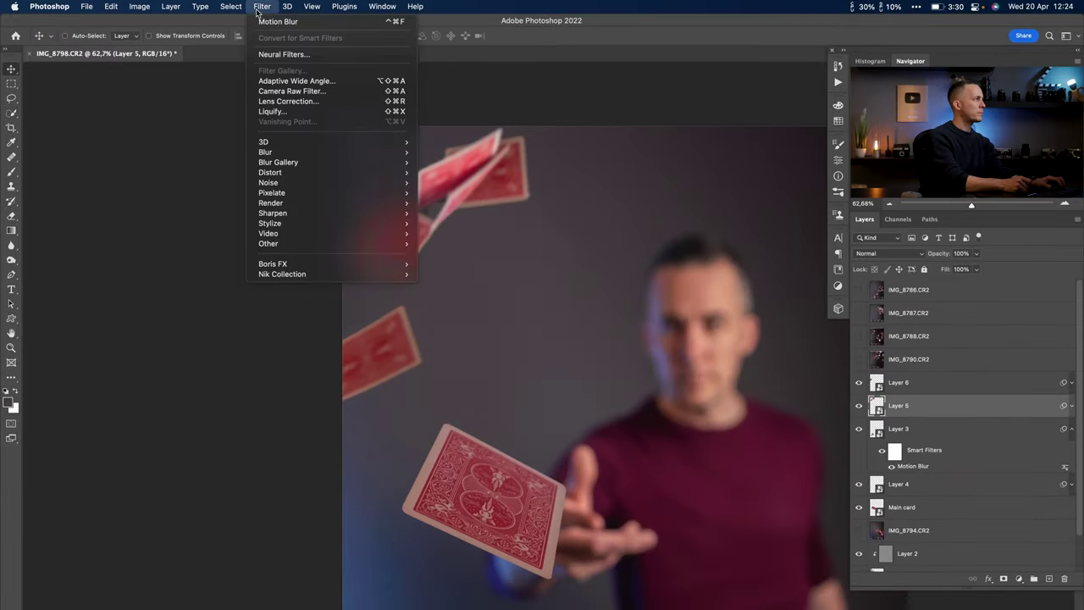
mouse_move(351, 151)
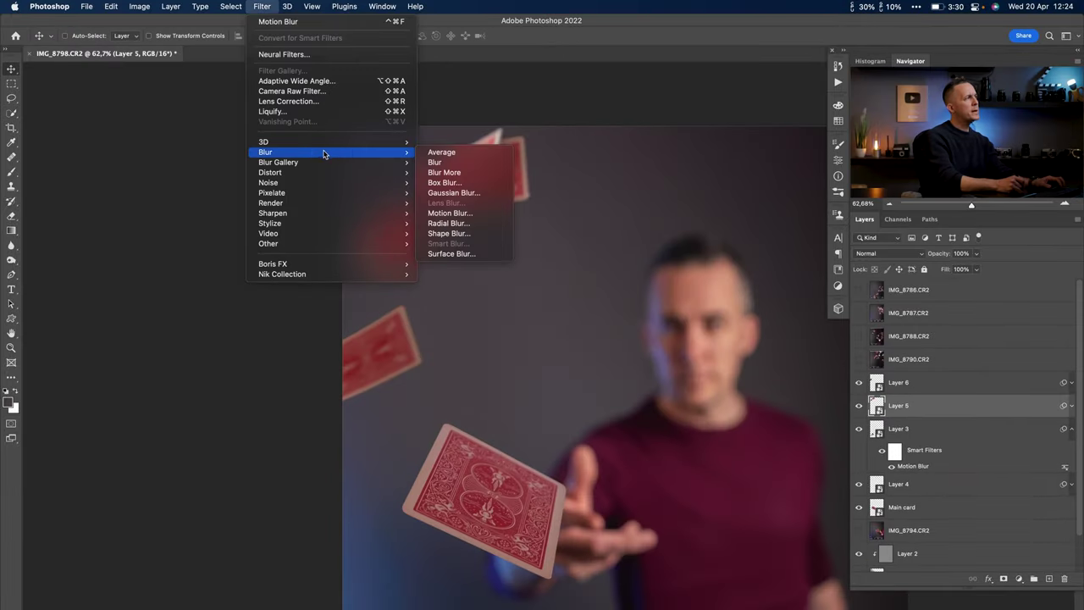
left_click(492, 198)
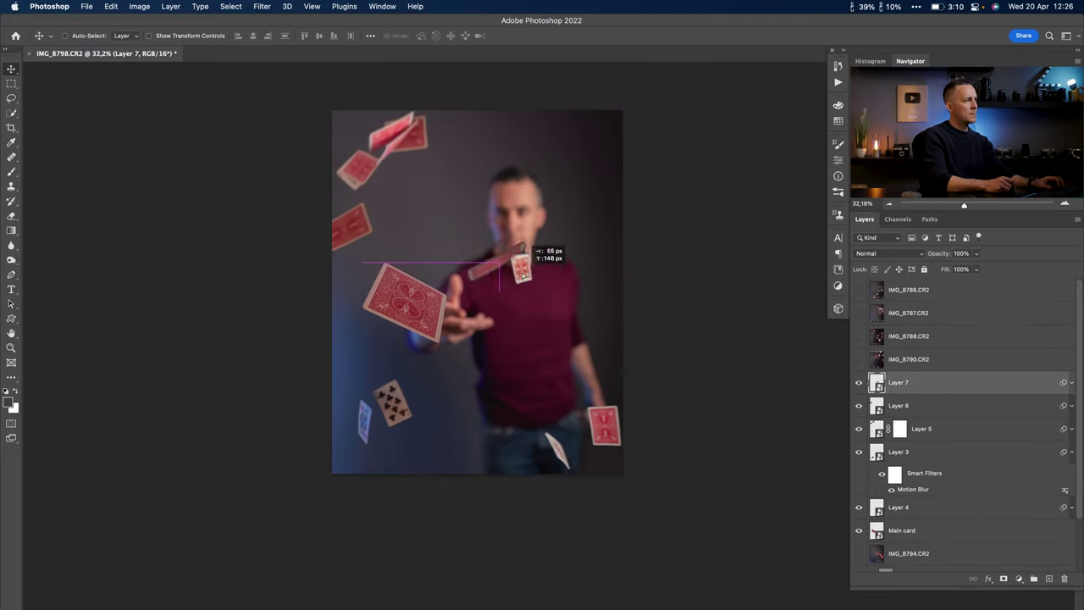
Try placing the two Layer 7 cards beside the man's face, above the outstretched hand.
left_click_drag(515, 246, 477, 222)
scroll(535, 239, "up", 3)
scroll(536, 239, "up", 3)
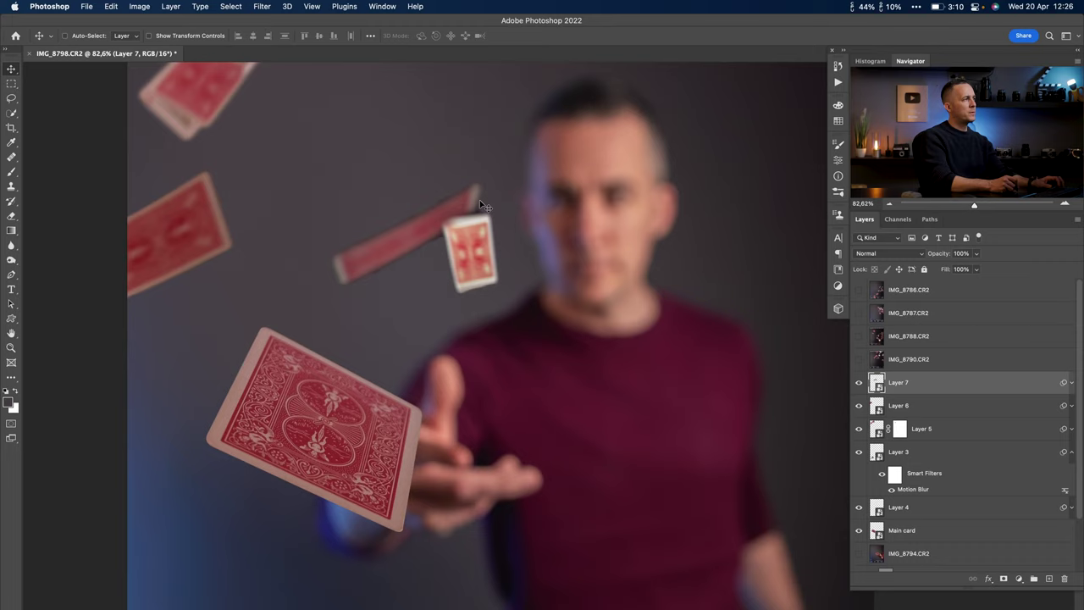
scroll(417, 234, "down", 4)
scroll(366, 246, "up", 4)
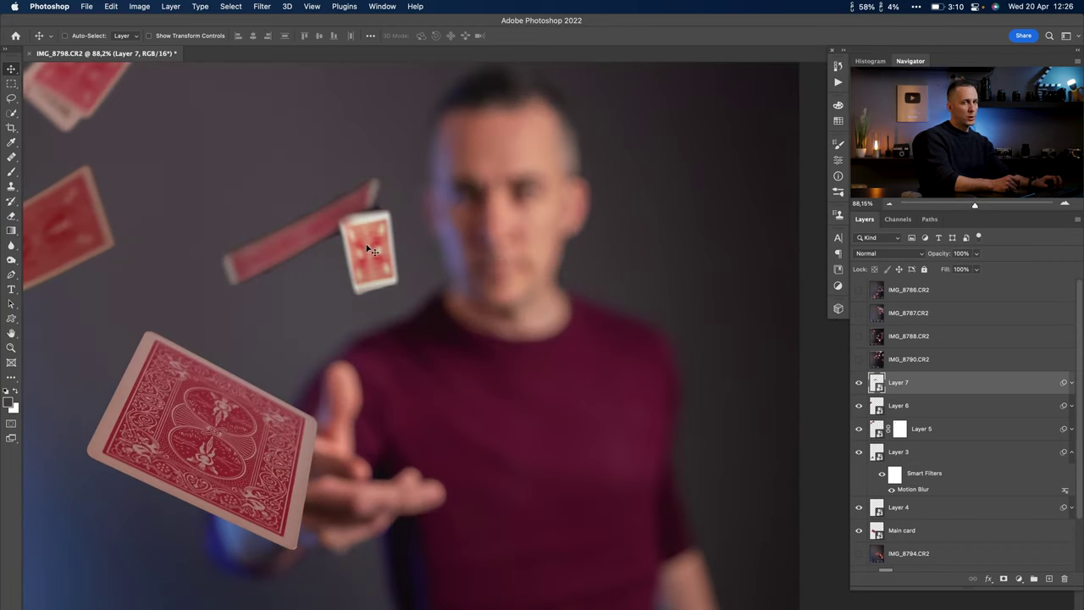
Move the two Layer 7 cards to the upper-right background and rotate them with Free Transform to a steeper angle.
left_click_drag(381, 252, 783, 213)
left_click_drag(688, 262, 530, 310)
left_click_drag(587, 286, 635, 188)
key("super+t")
left_click_drag(565, 240, 570, 228)
key("Return")
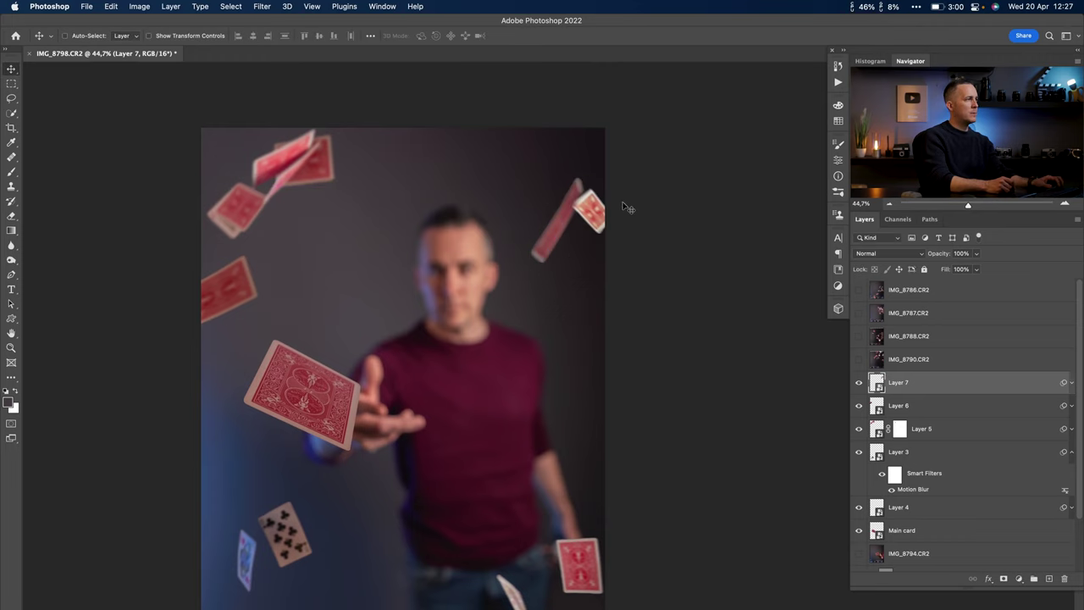
Fine-tune the rotation of the Layer 7 cards and shift them fully inside the canvas's right edge.
key("super+t")
left_click_drag(619, 218, 598, 194)
key("Return")
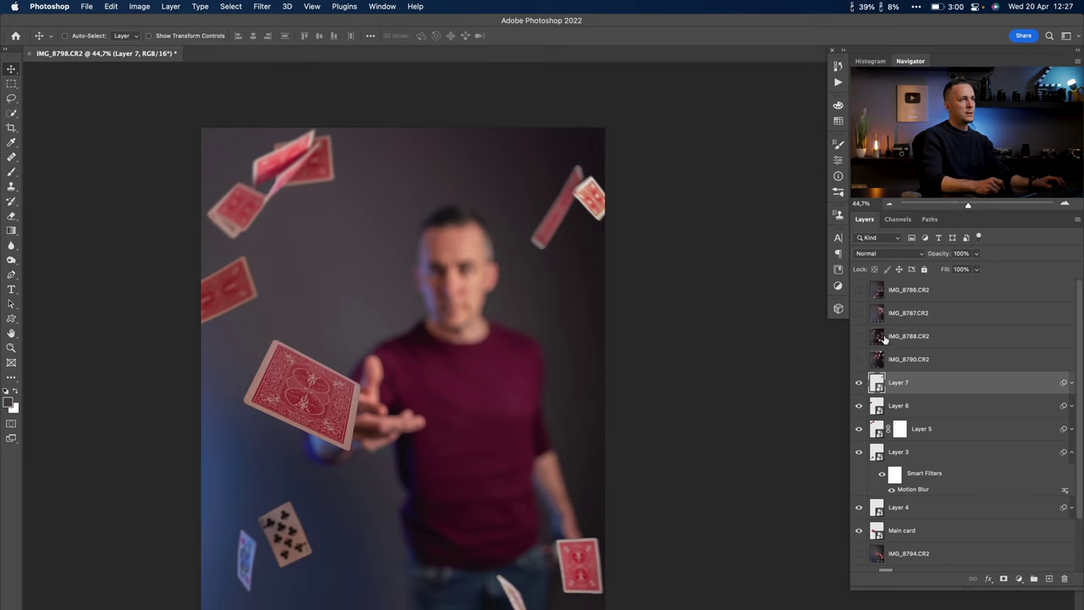
left_click_drag(537, 194, 600, 217)
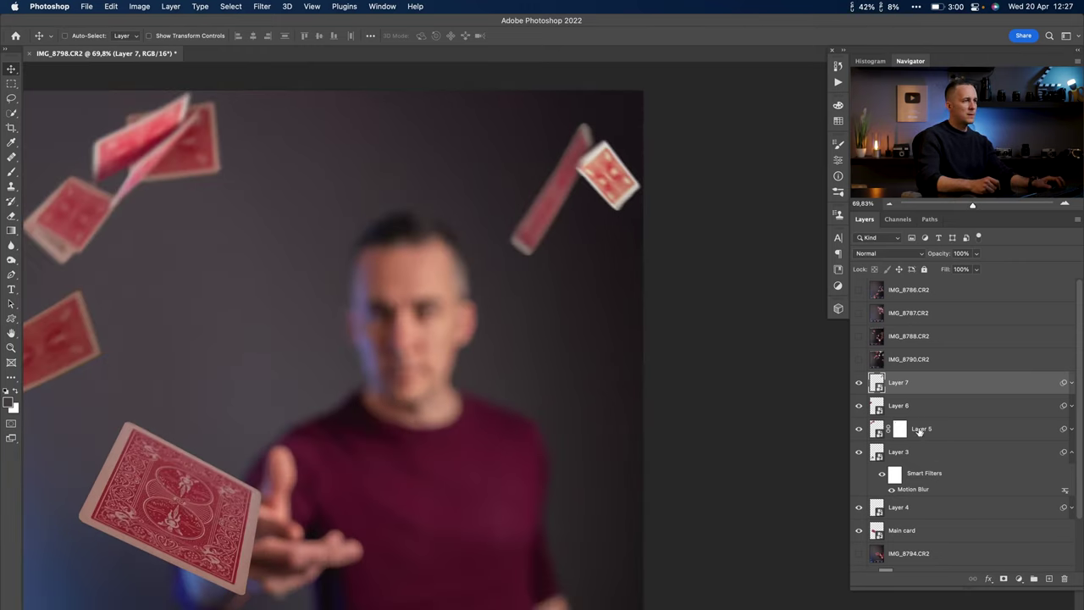
Apply a Gaussian Blur with a 6.8-pixel radius to the Layer 7 cards.
left_click(262, 6)
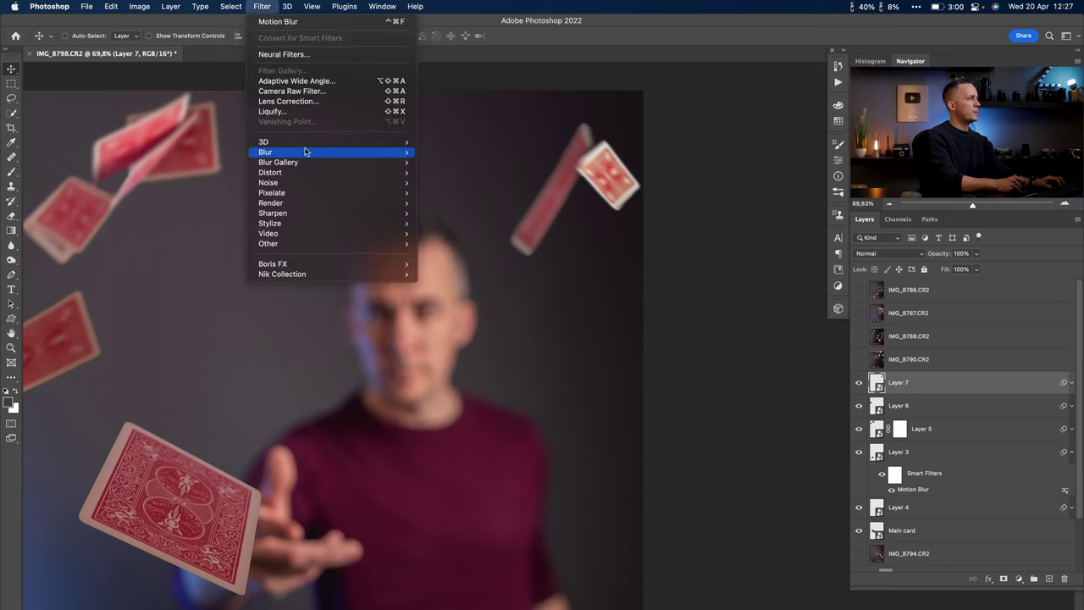
mouse_move(279, 152)
left_click(451, 193)
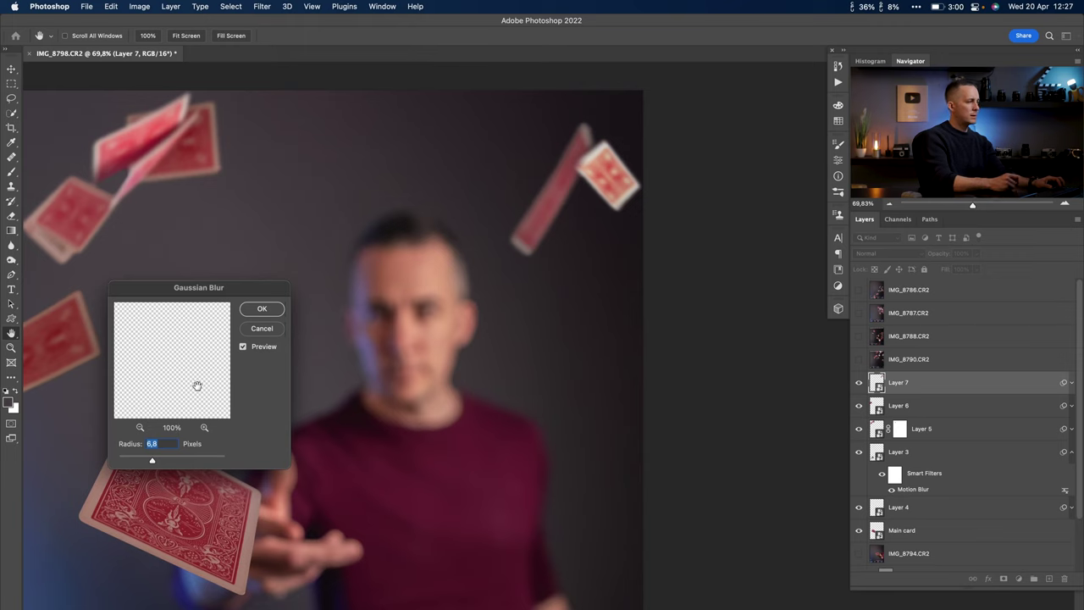
key("Return")
Shift the Layer 3 clubs and face cards slightly lower in the lower-left background.
scroll(627, 204, "up", 5)
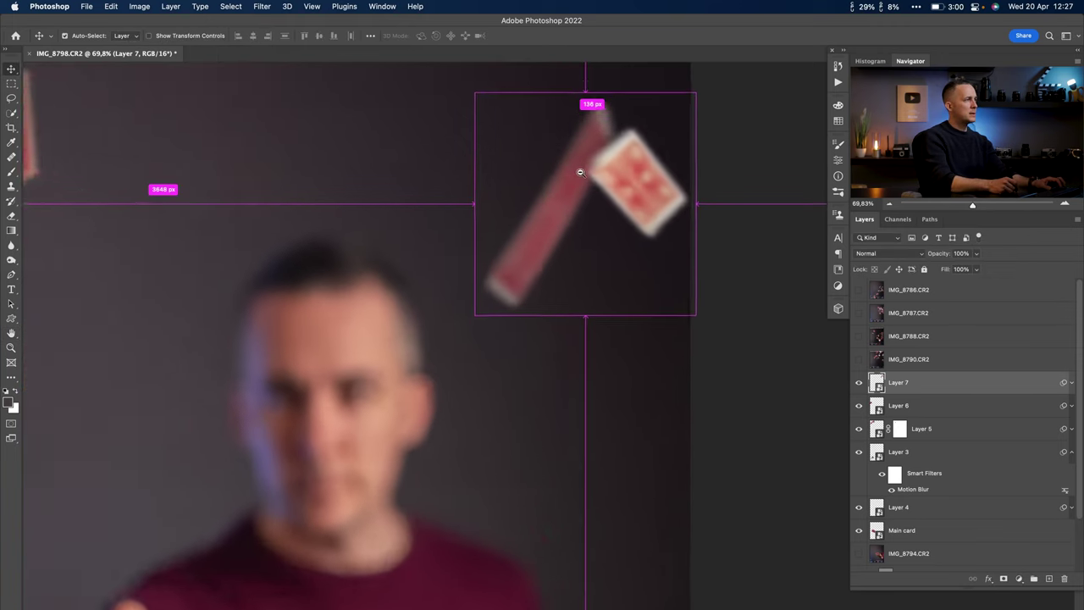
scroll(593, 195, "down", 8)
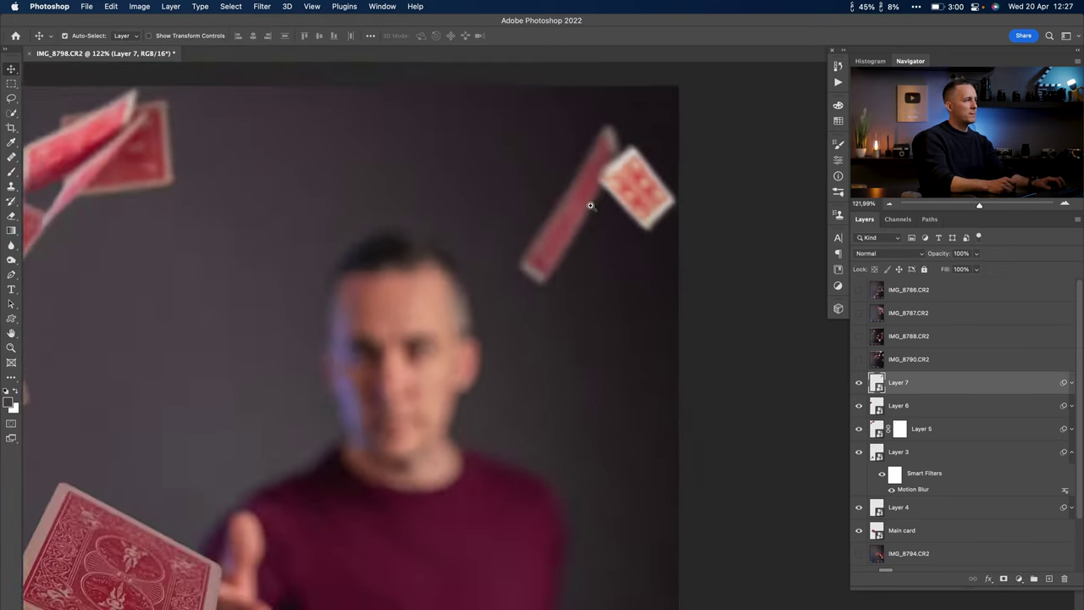
scroll(487, 337, "up", 2)
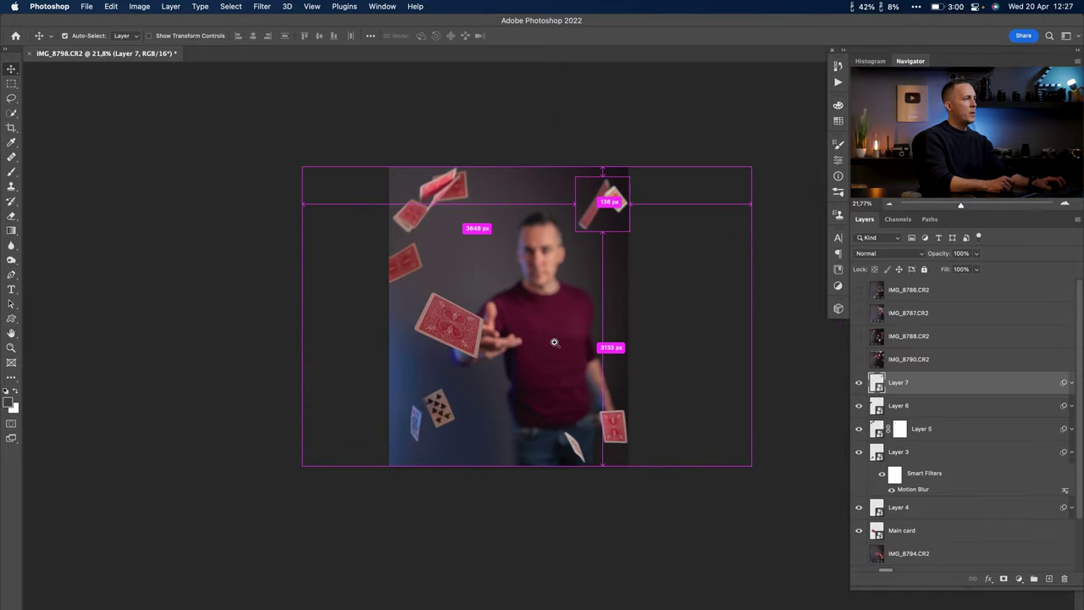
left_click_drag(394, 409, 391, 421)
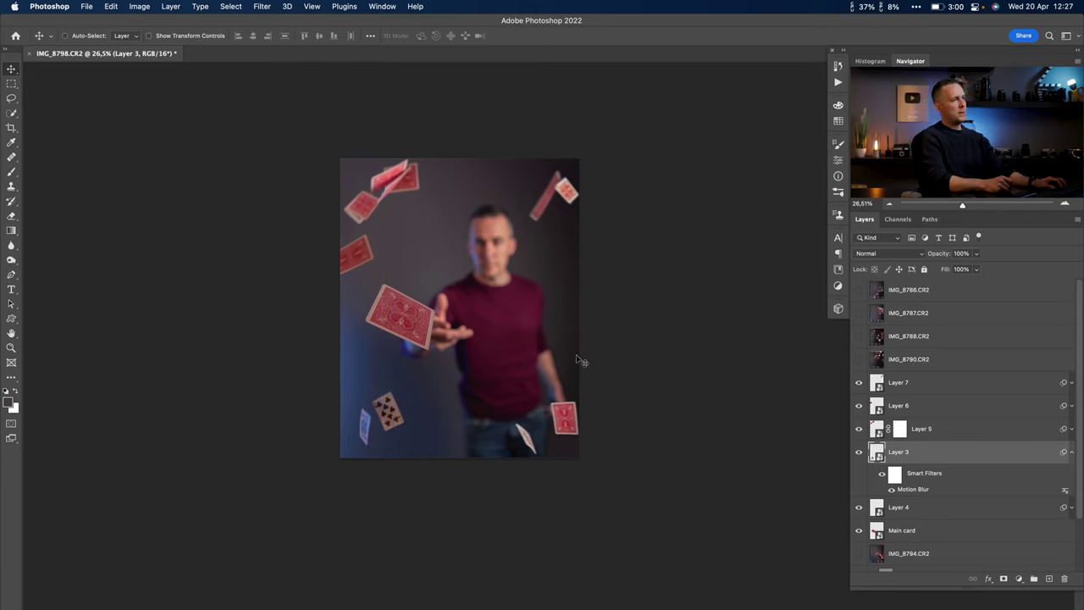
Show the IMG_8787.CR2 and IMG_8786.CR2 layers and shift IMG_8786.CR2 left to bring the cards around its hand into frame.
left_click(859, 313)
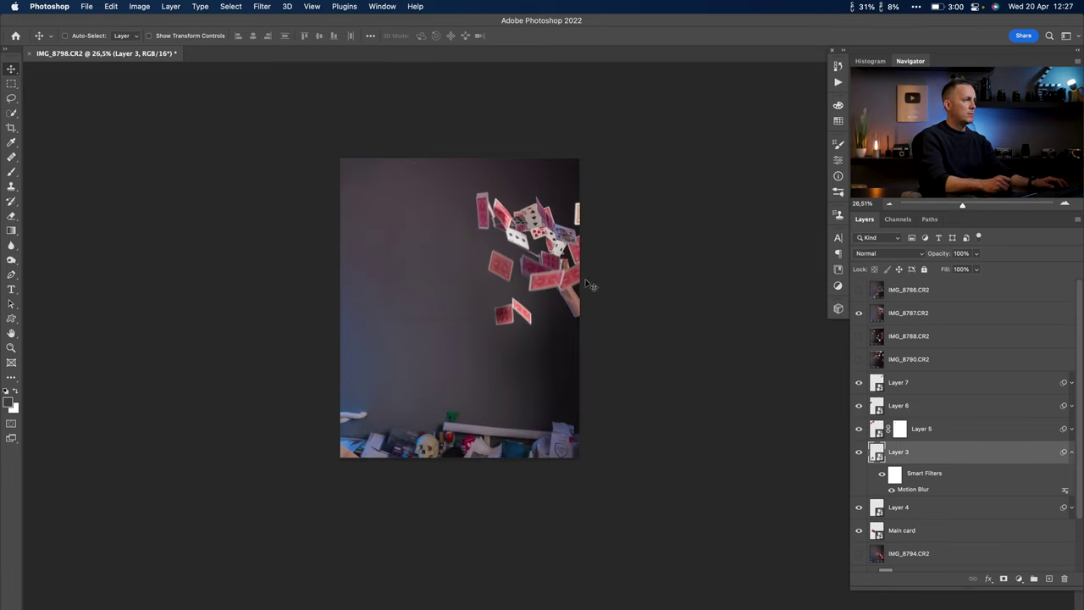
left_click(859, 290)
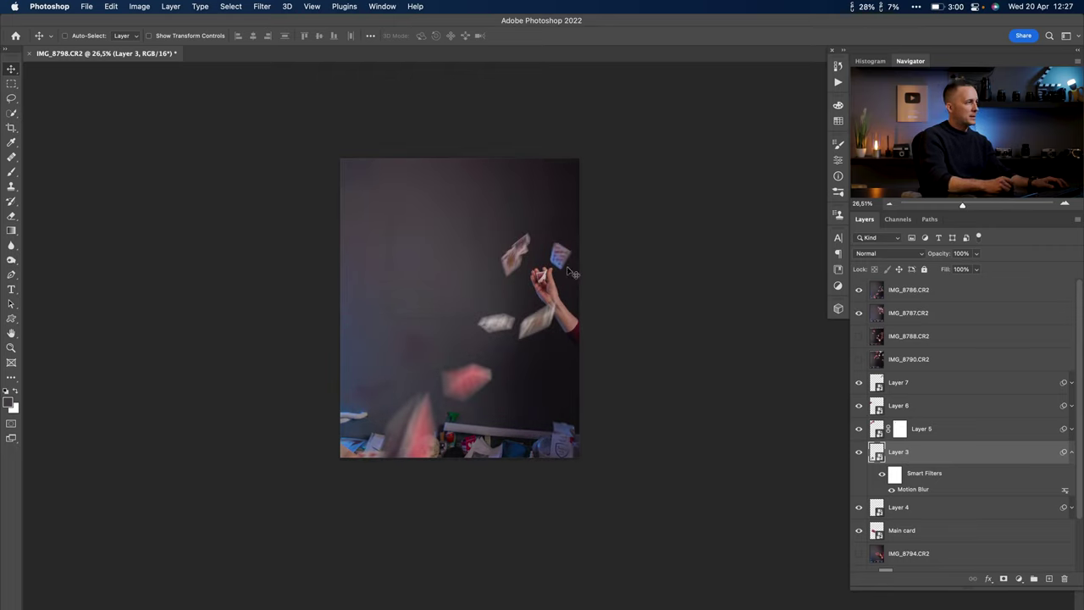
left_click(879, 292)
left_click_drag(553, 302, 516, 299)
left_click_drag(497, 249, 560, 265)
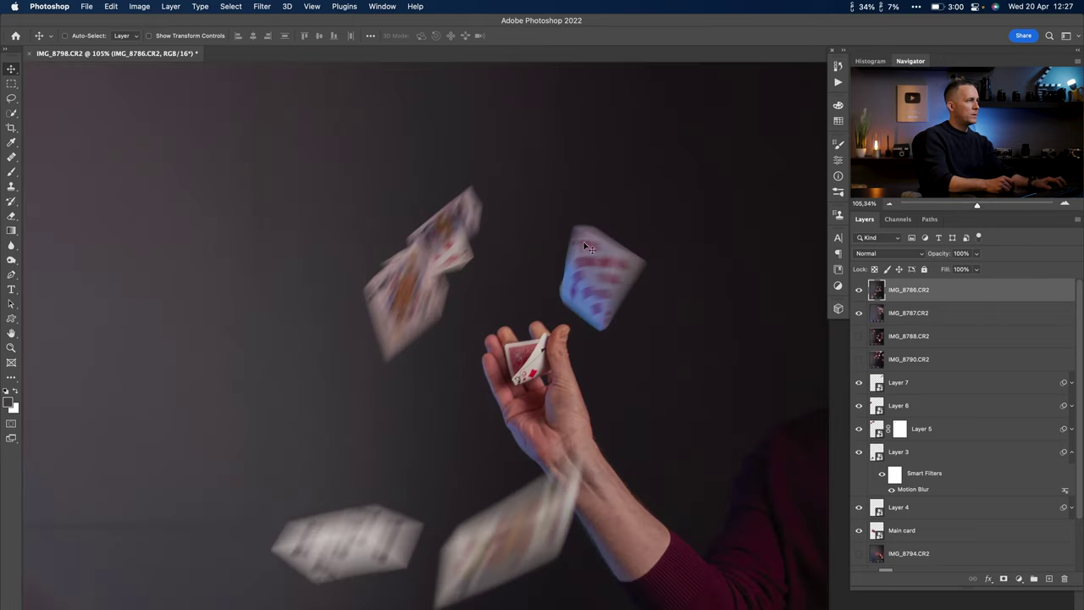
Select the blue-lit card and the overlapping blurred cards above the hand on IMG_8786.CR2 with Quick Selection.
key("w")
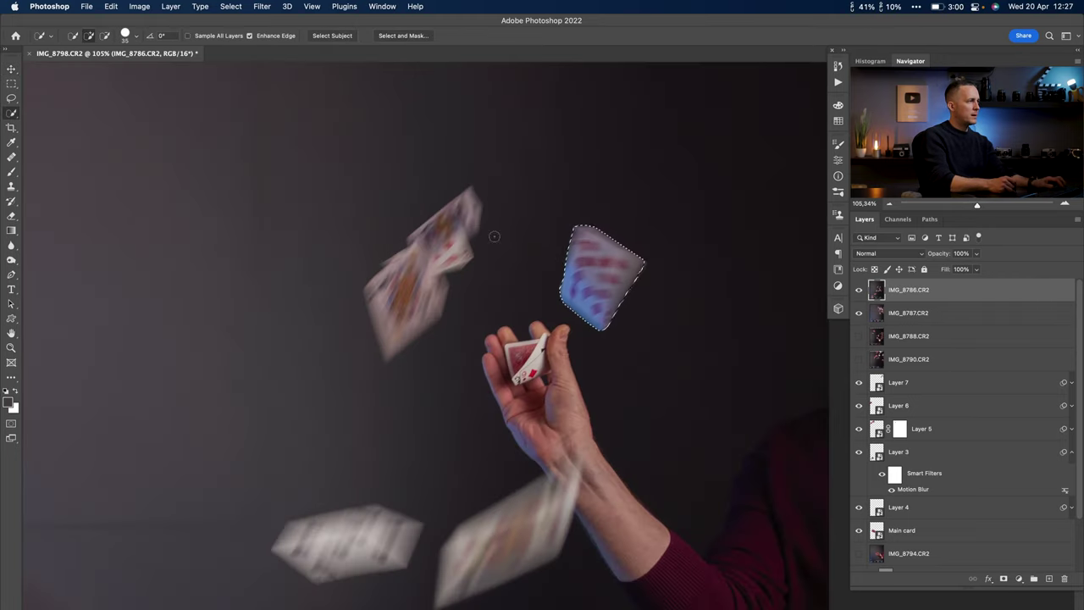
mouse_move(465, 205)
left_mouse_down()
mouse_move(445, 225)
mouse_move(471, 196)
left_mouse_up()
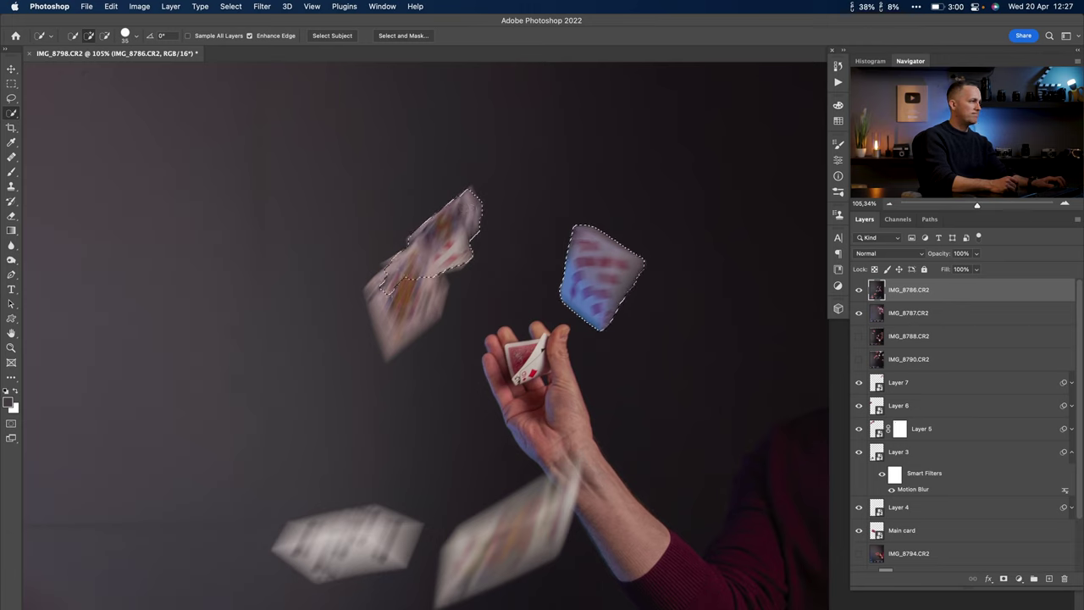
left_click(389, 352)
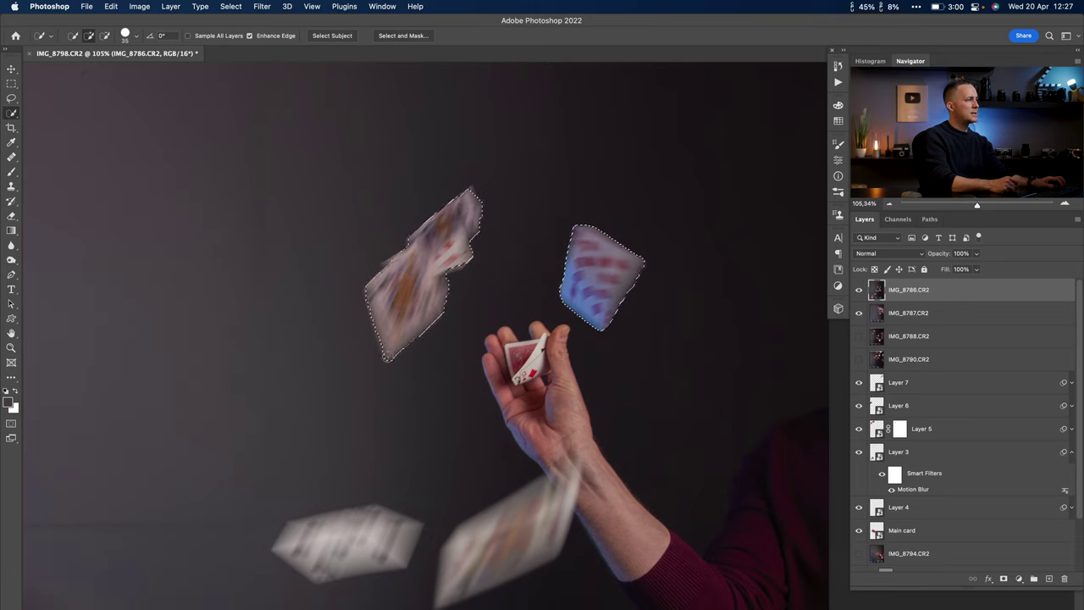
left_click(387, 263)
left_click(470, 190)
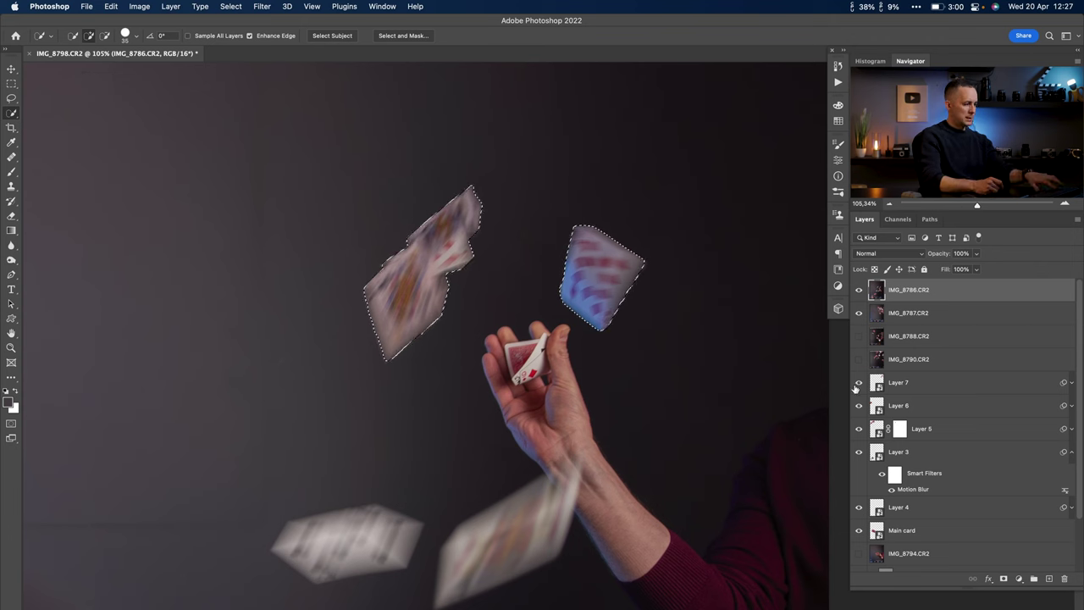
Copy the selected cards to a new layer, hide the source photos, place it above Layer 7, and convert it to a smart object.
key("super+j")
left_click(860, 335)
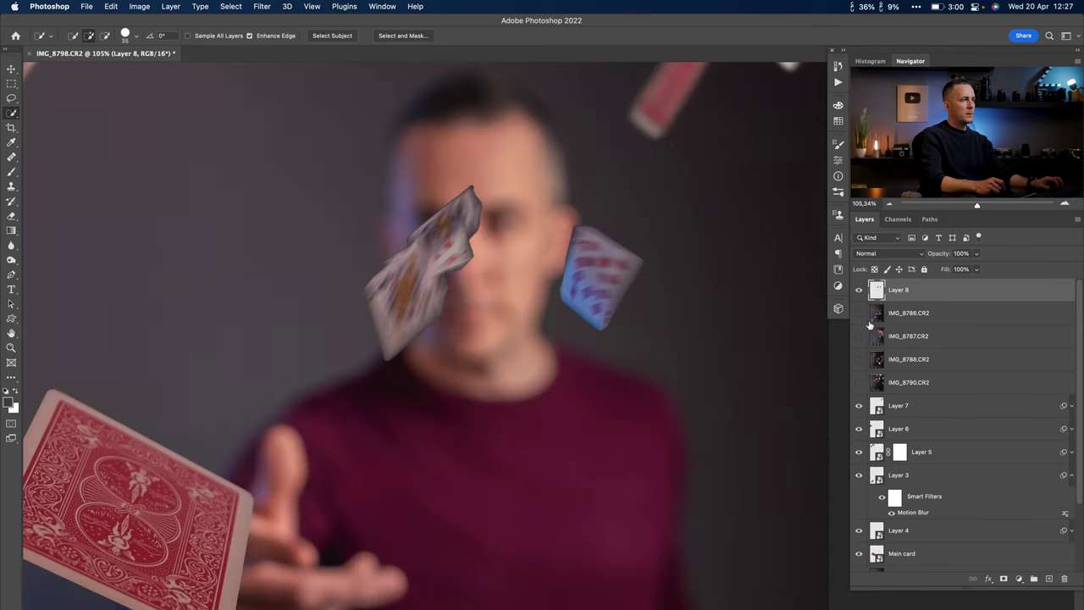
left_click_drag(877, 299, 919, 388)
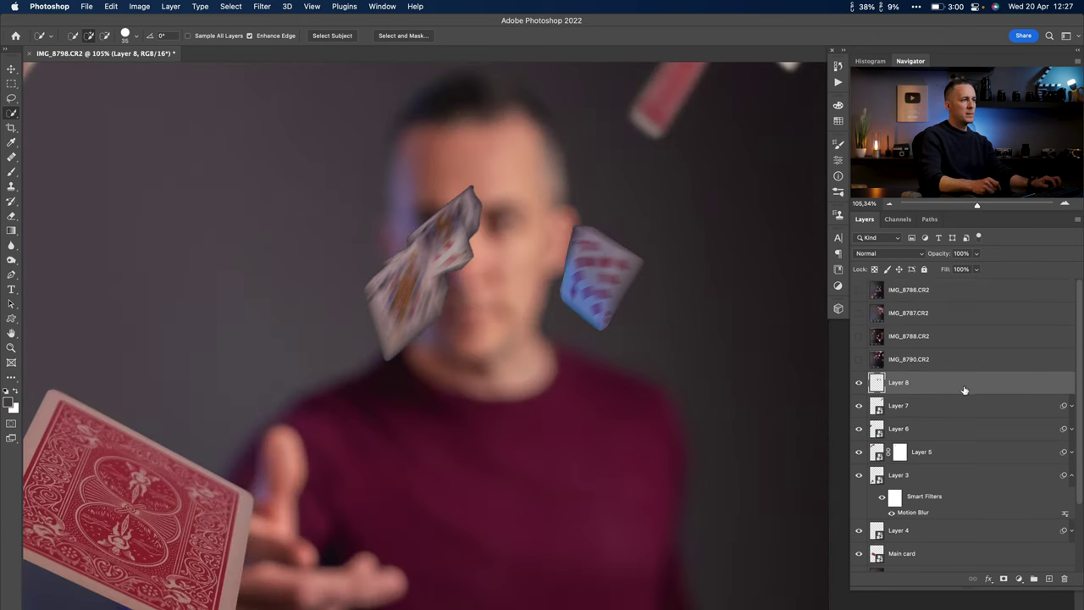
right_click(937, 392)
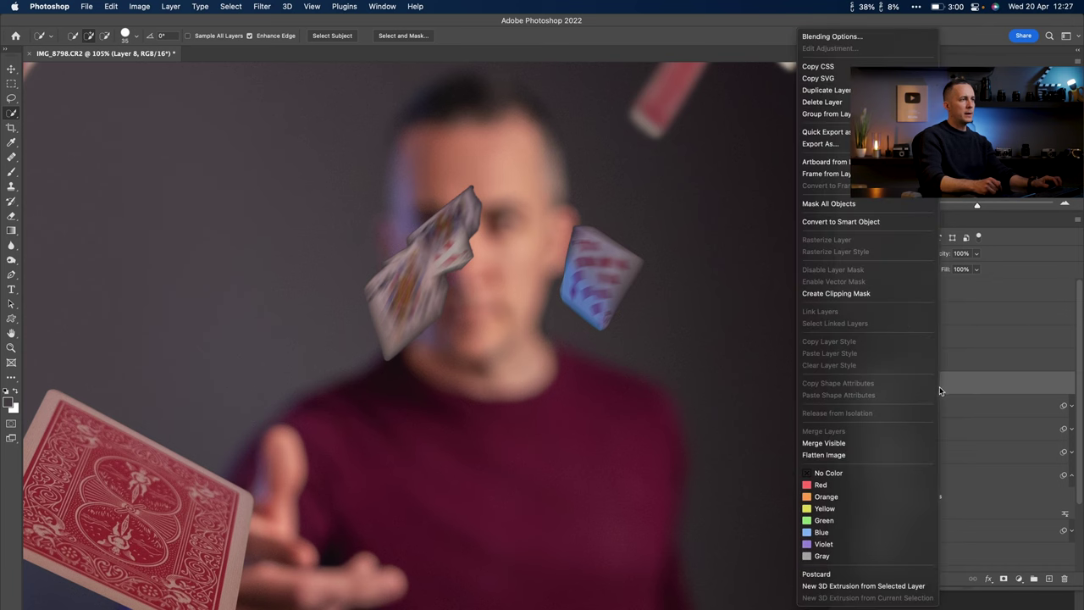
left_click(879, 221)
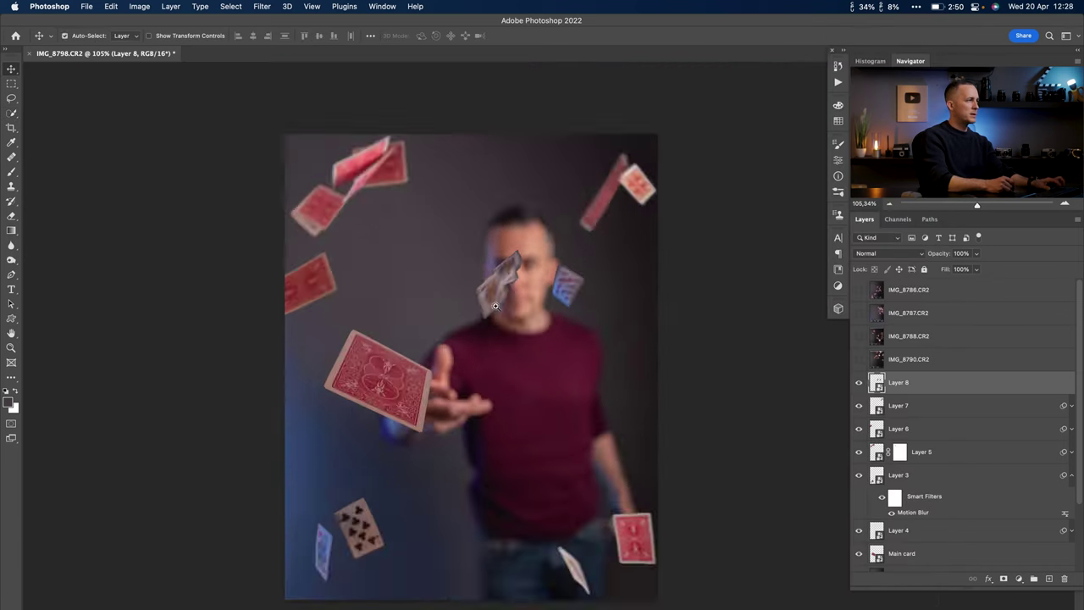
Move the Layer 8 cards to the image's lower edge and copy Layer 3's Motion Blur and Layer 7's Gaussian Blur onto them.
scroll(547, 289, "down", 5)
left_click_drag(525, 295, 514, 450)
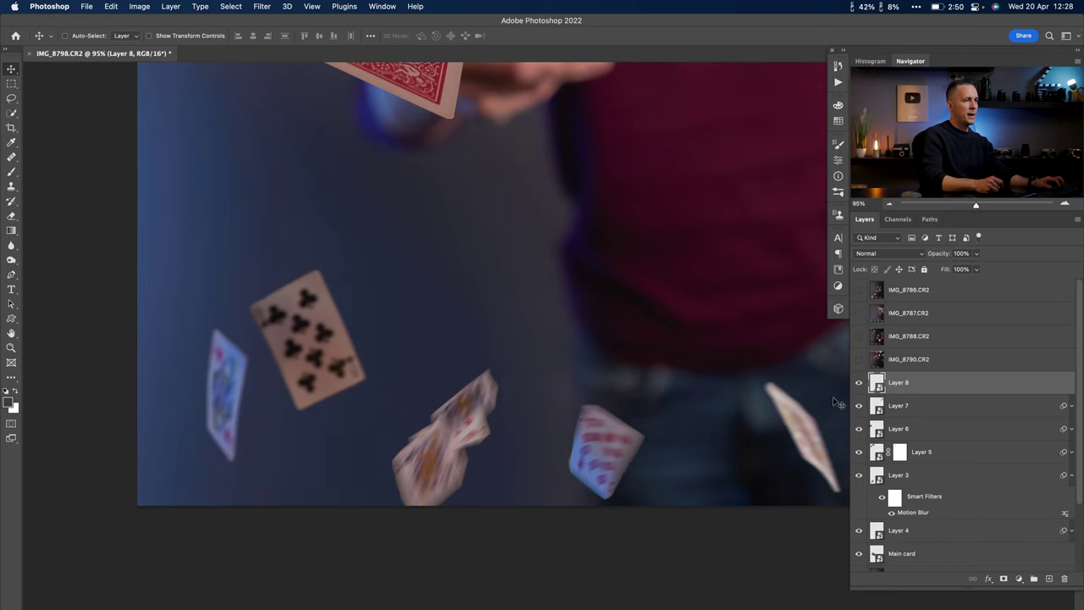
left_click_drag(919, 509, 1065, 428)
left_click(1071, 407)
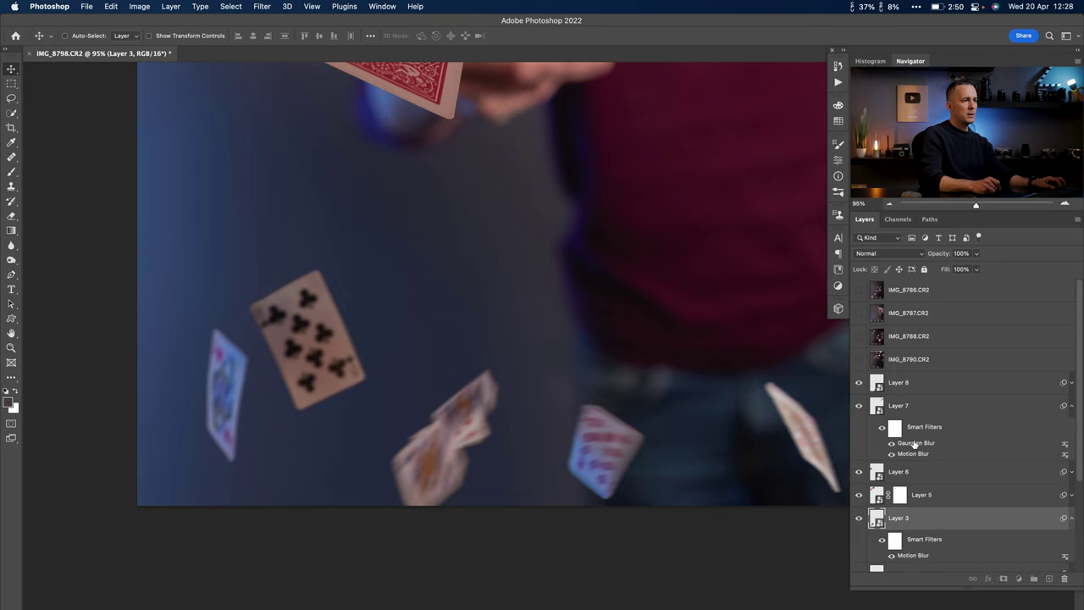
left_click(929, 403)
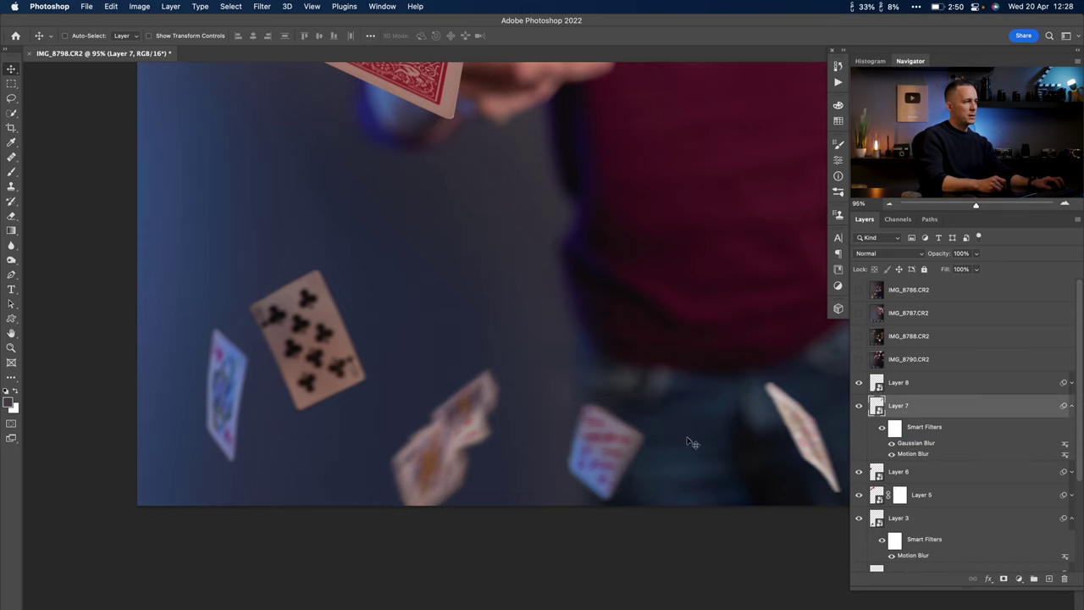
Shift the blurred Layer 8 cards slightly left and down along the lower edge of the image.
scroll(578, 440, "down", 5)
left_click_drag(578, 440, 506, 436)
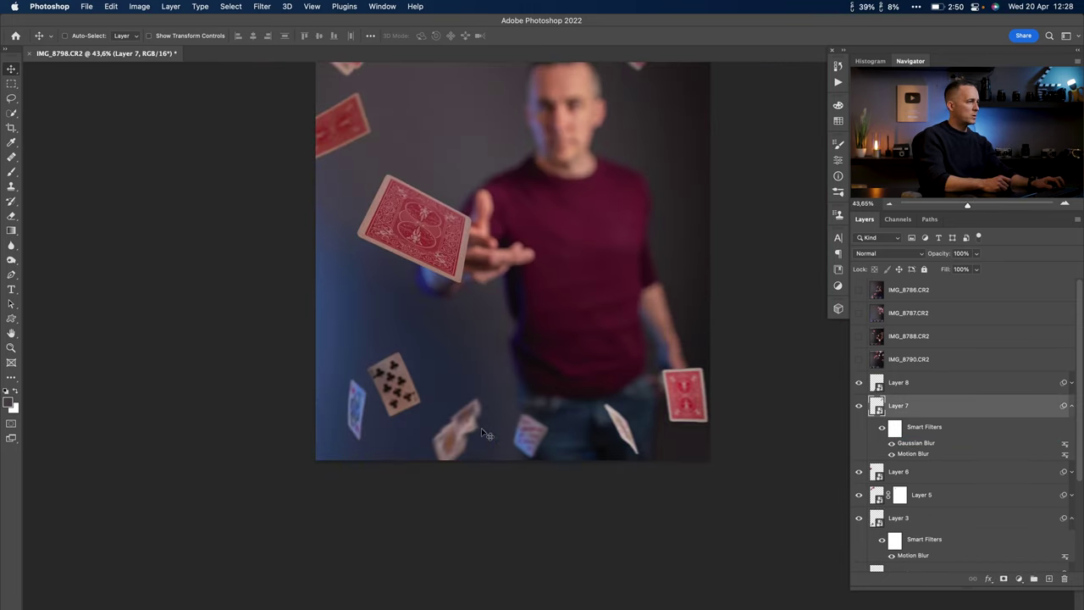
scroll(492, 422, "down", 2)
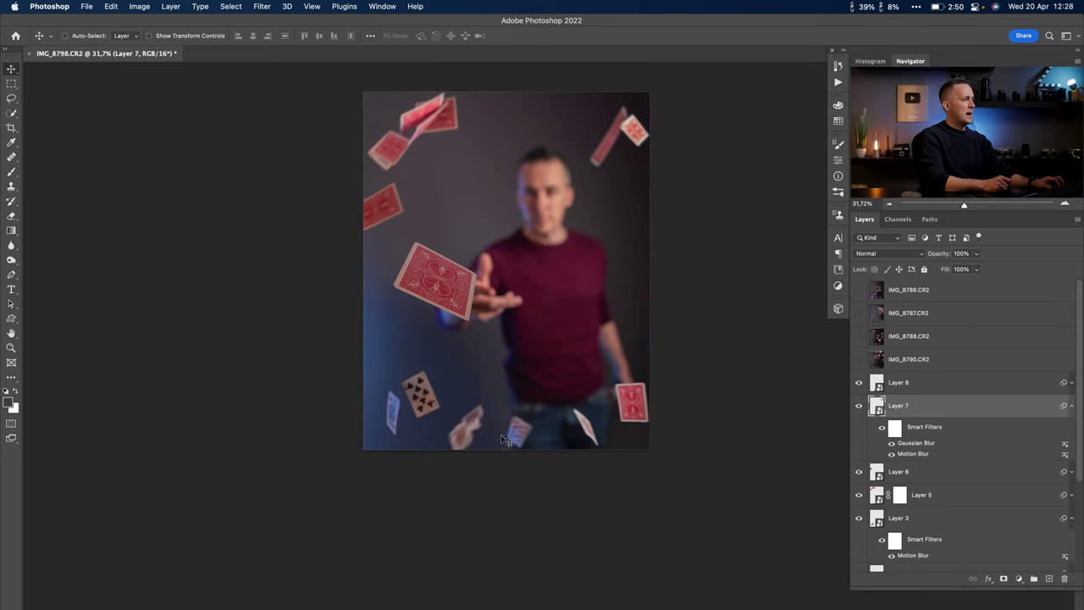
left_click(511, 440, "super")
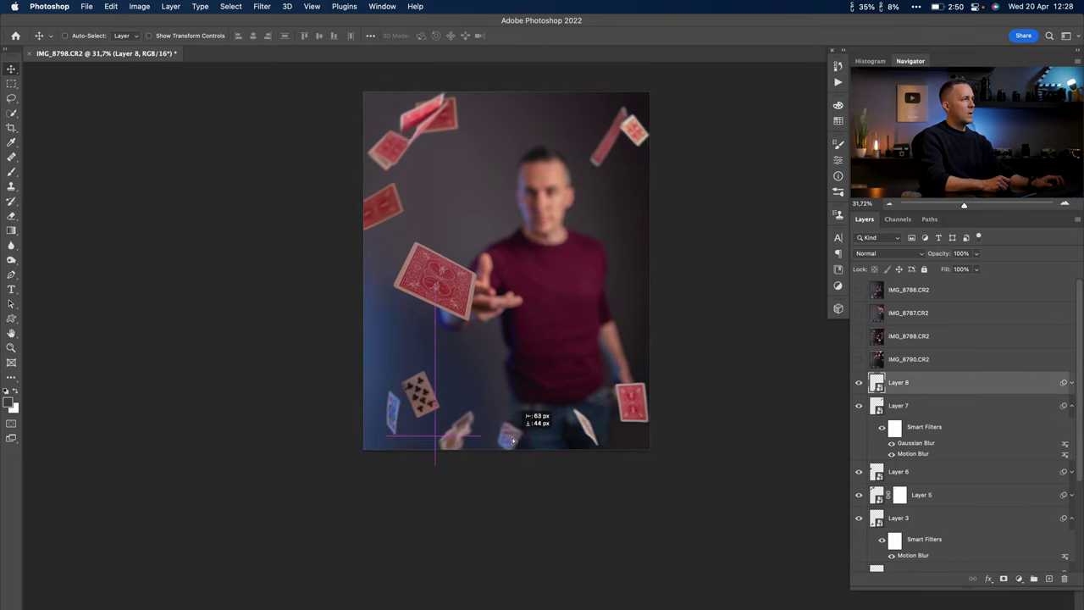
scroll(517, 377, "down", 2)
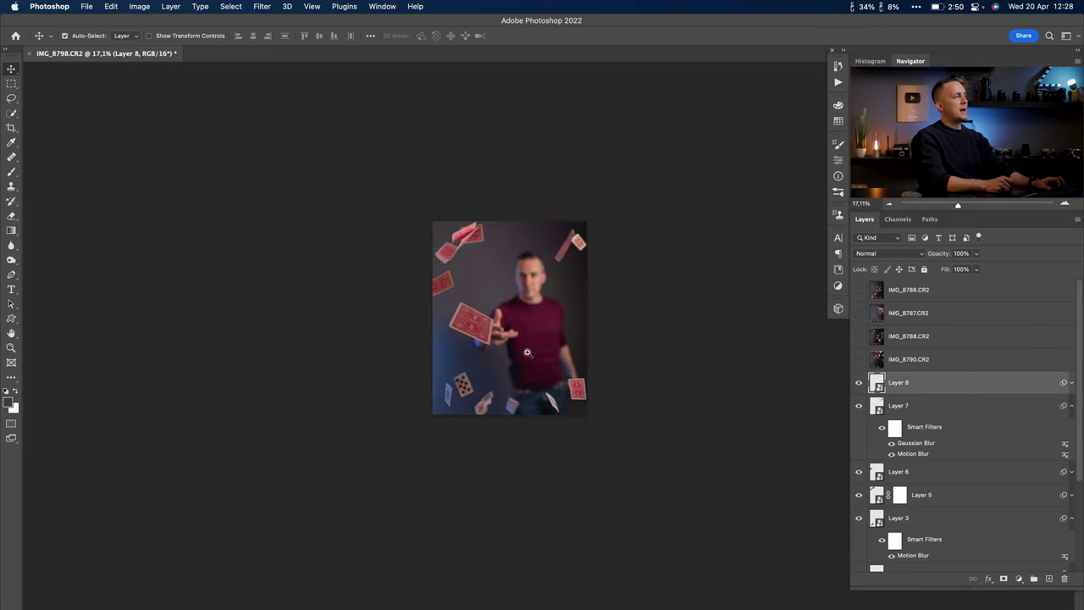
Show the IMG_8788.CR2 layer and make it active for a Quick Selection of its hearts card.
scroll(527, 351, "up", 1)
scroll(542, 330, "up", 1)
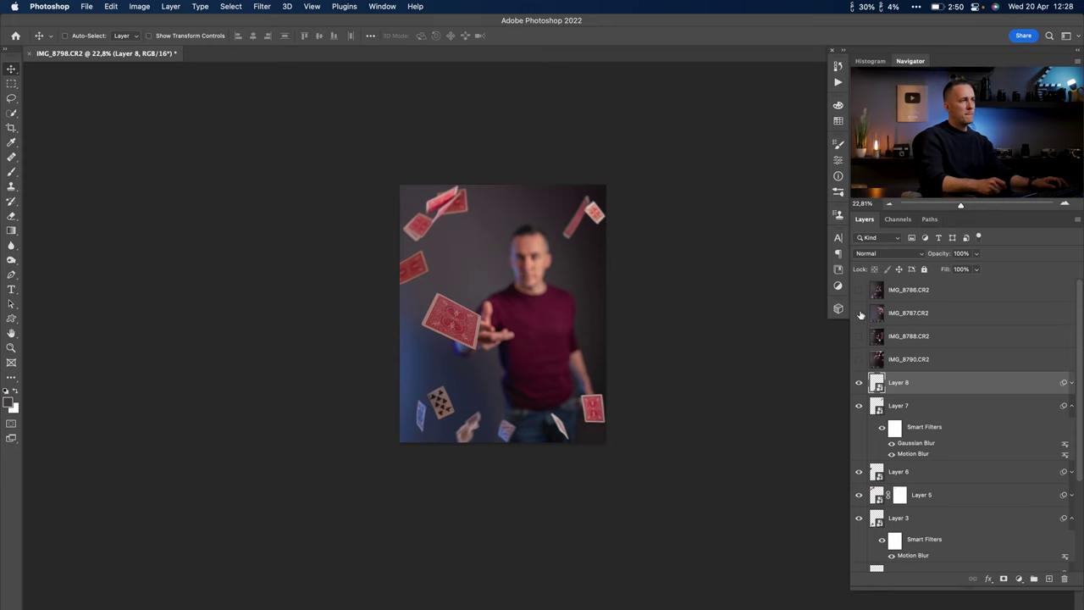
left_click(859, 337)
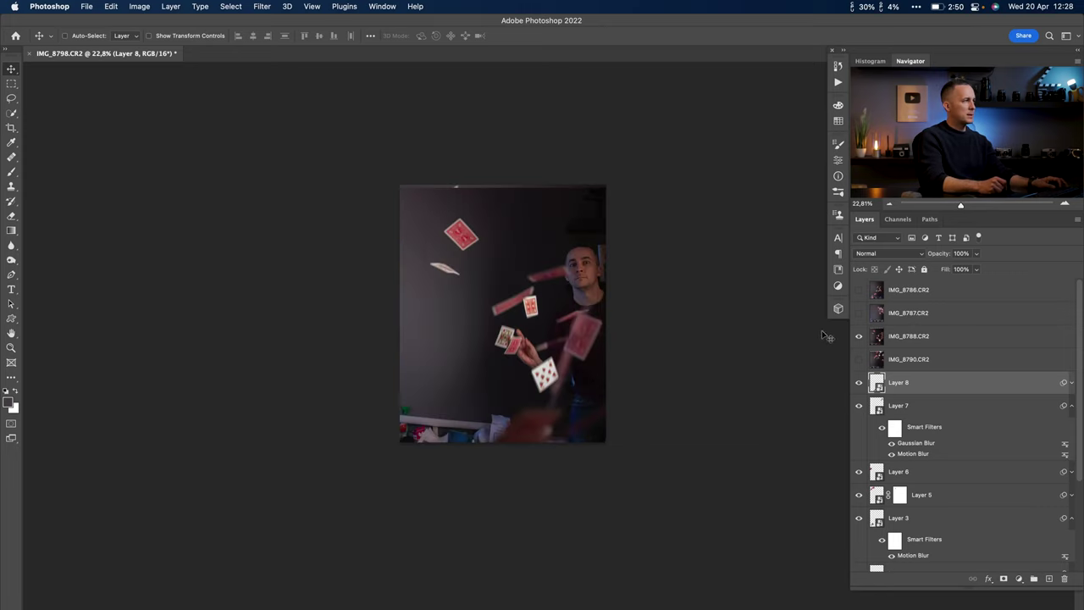
scroll(546, 383, "up", 5)
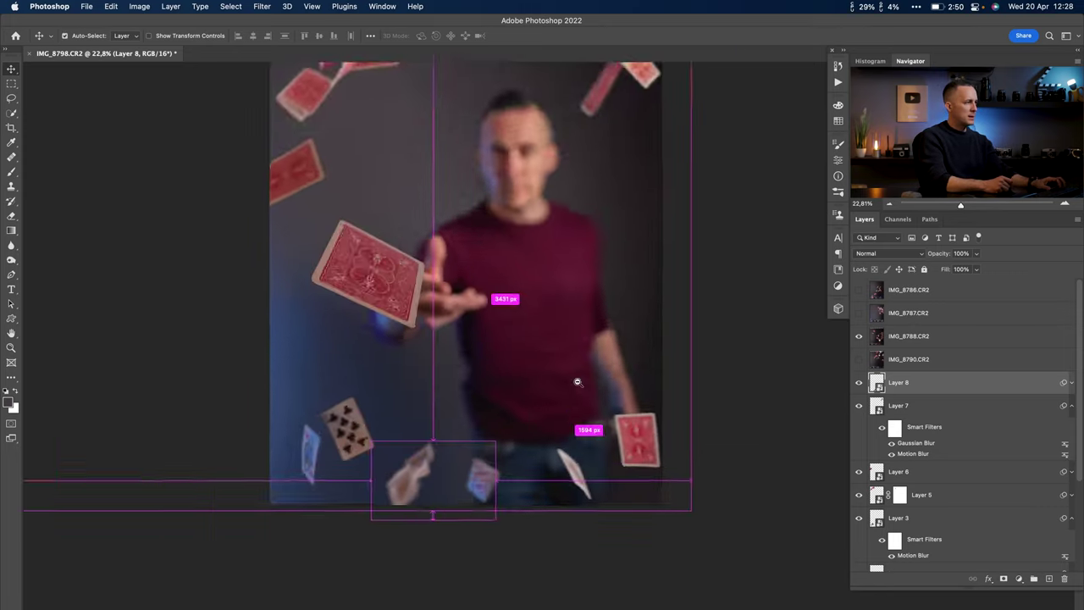
key("w")
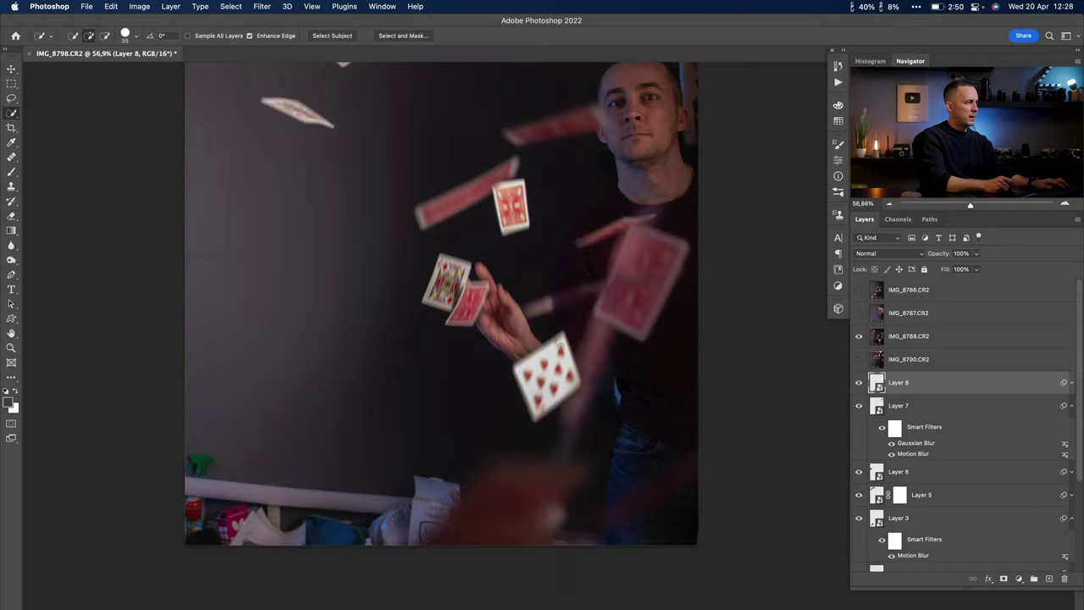
left_click(881, 339)
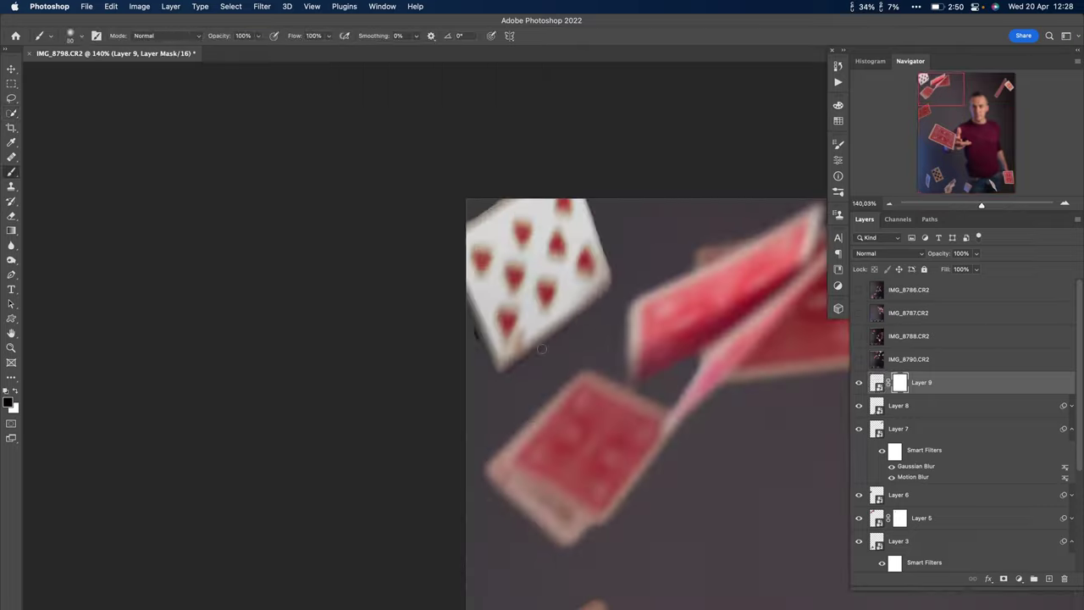
scroll(525, 368, "down", 10)
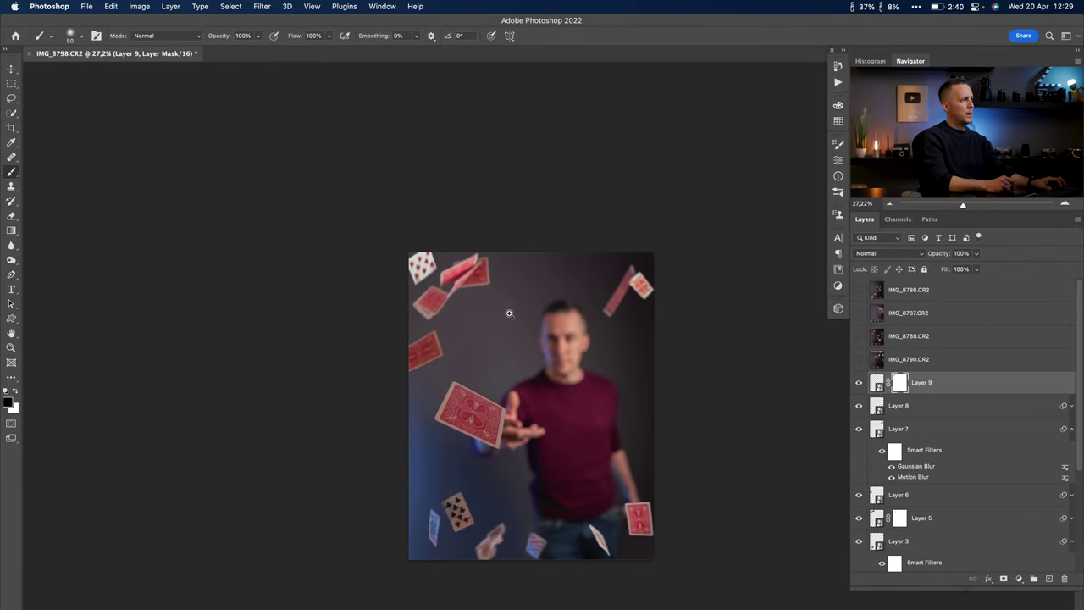
key("v")
scroll(459, 301, "up", 3)
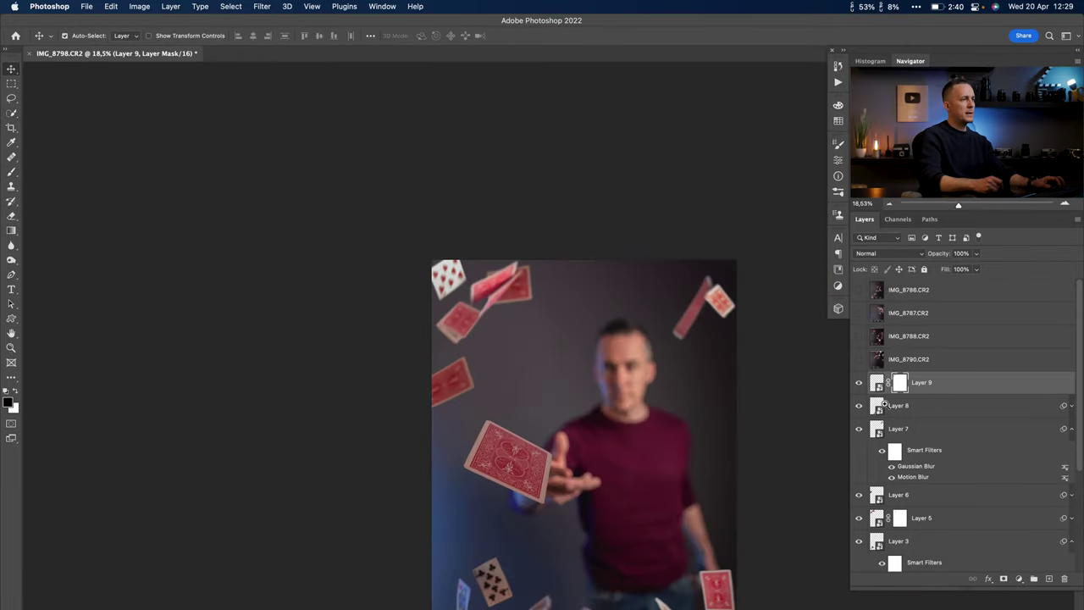
left_click(1020, 578)
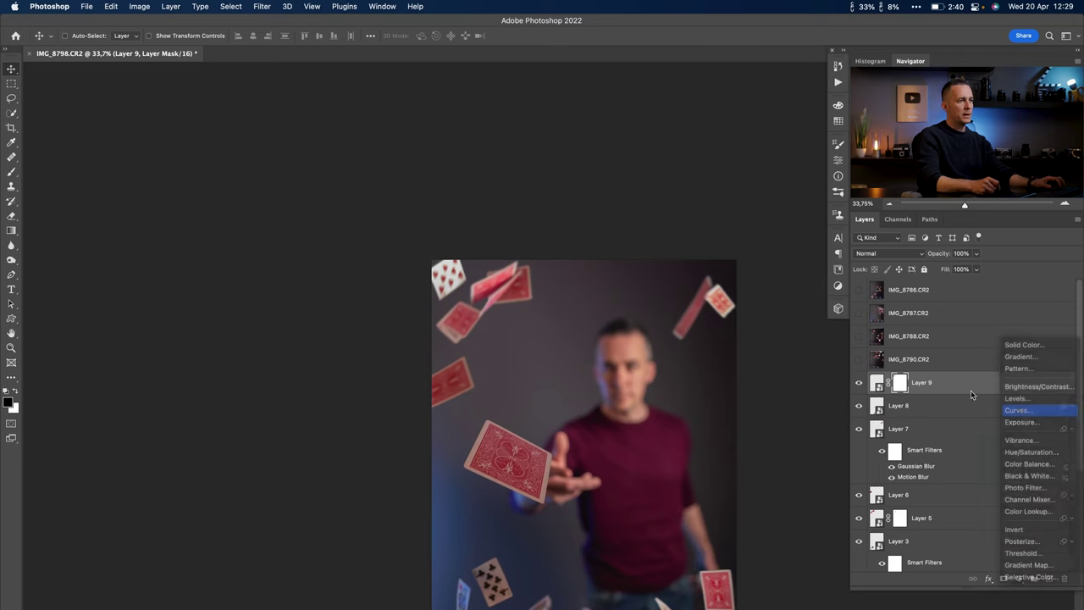
left_click(1019, 410)
left_click_drag(756, 257, 755, 273)
key("super+z")
left_click_drag(890, 385, 1064, 578)
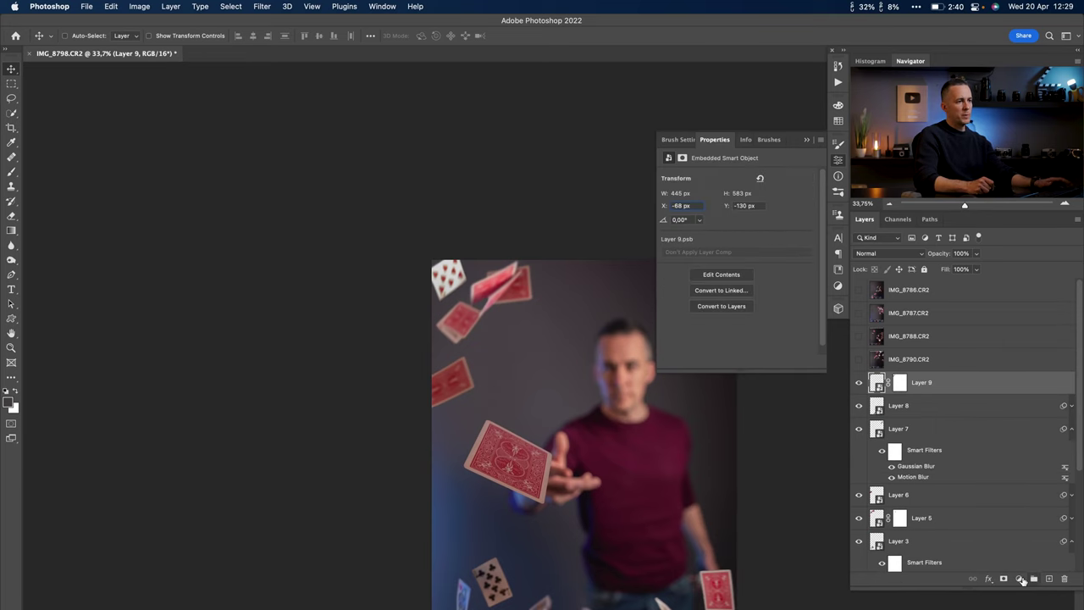
Add an Exposure adjustment clipped to the hearts card on Layer 9 and adjust its exposure slightly.
left_click(1021, 578)
left_click(1021, 423)
left_click(742, 361)
mouse_move(736, 210)
left_mouse_down()
mouse_move(726, 209)
mouse_move(736, 204)
left_mouse_up()
left_click(808, 141)
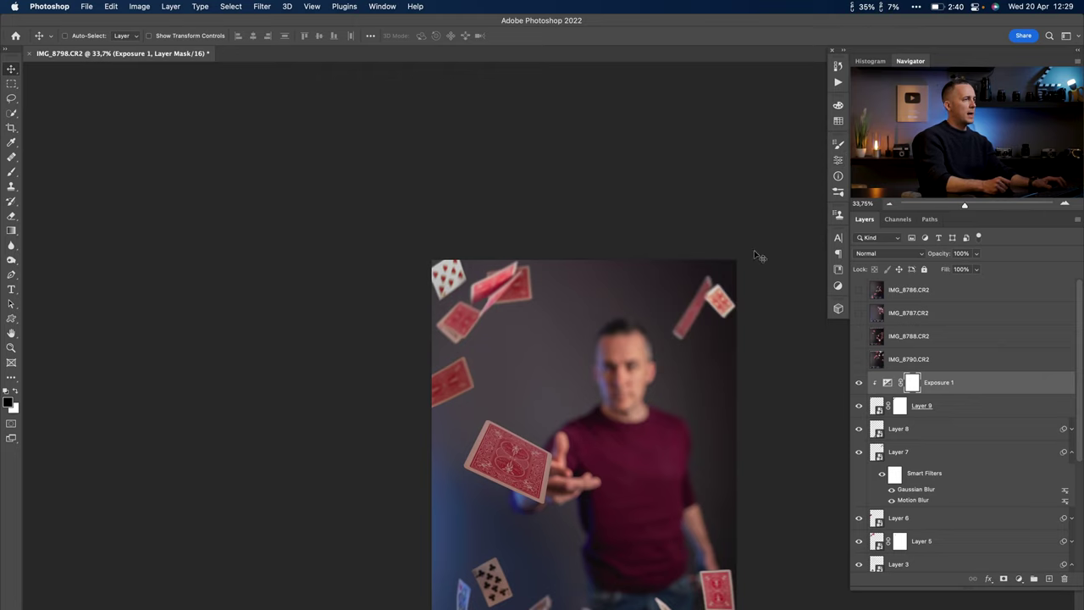
Copy the Motion Blur smart filter from Layer 7 onto the hearts card on Layer 9.
left_click(897, 408)
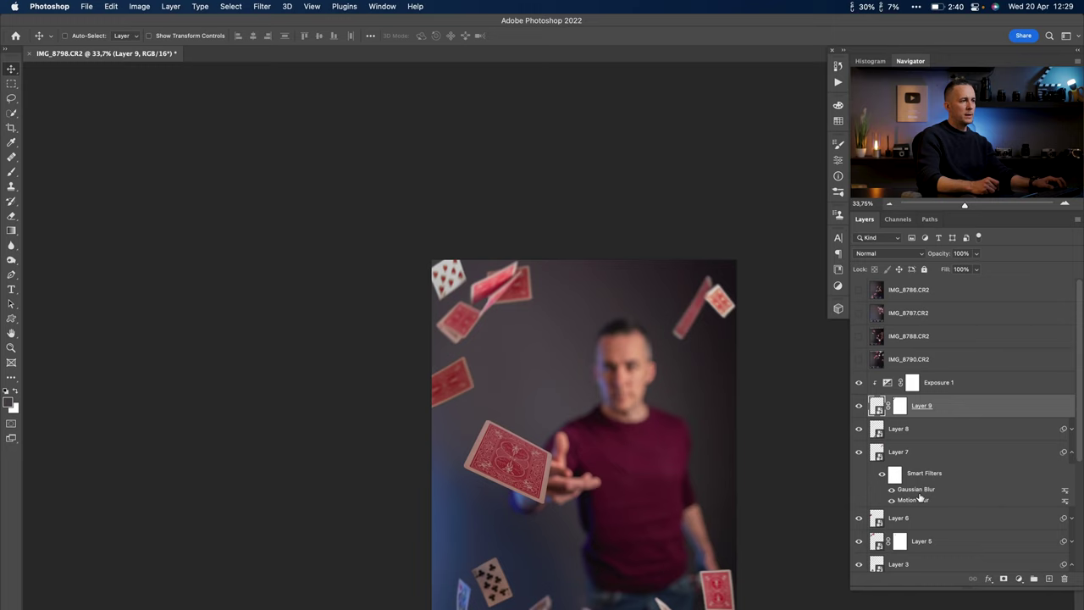
left_click_drag(922, 500, 959, 414)
left_click_drag(440, 267, 502, 285)
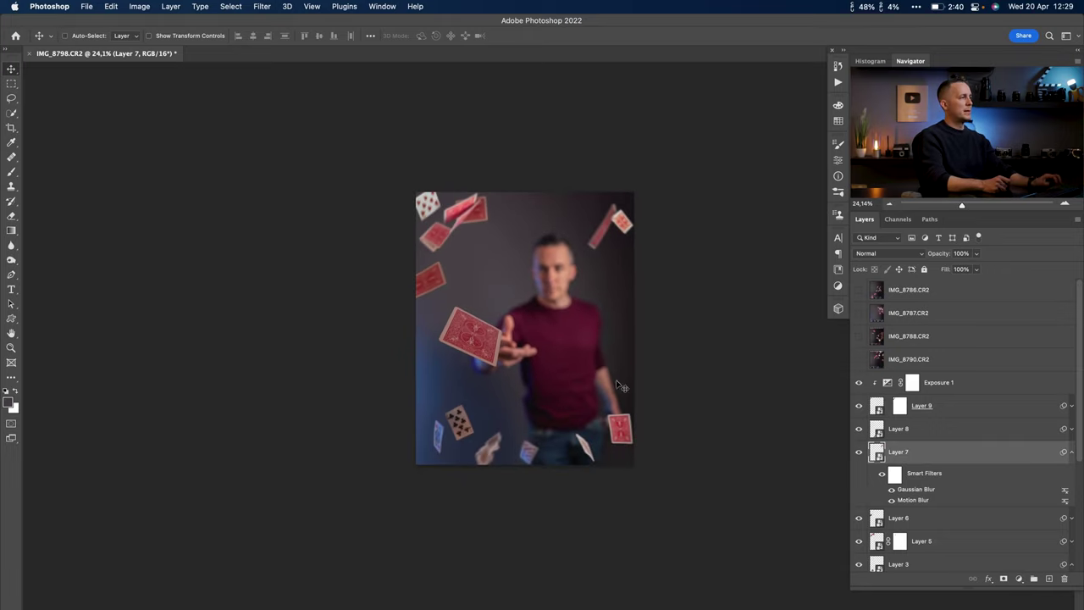
Rotate the large main card slightly clockwise and shift it a little left of the outstretched fingers.
left_click(487, 354, "super")
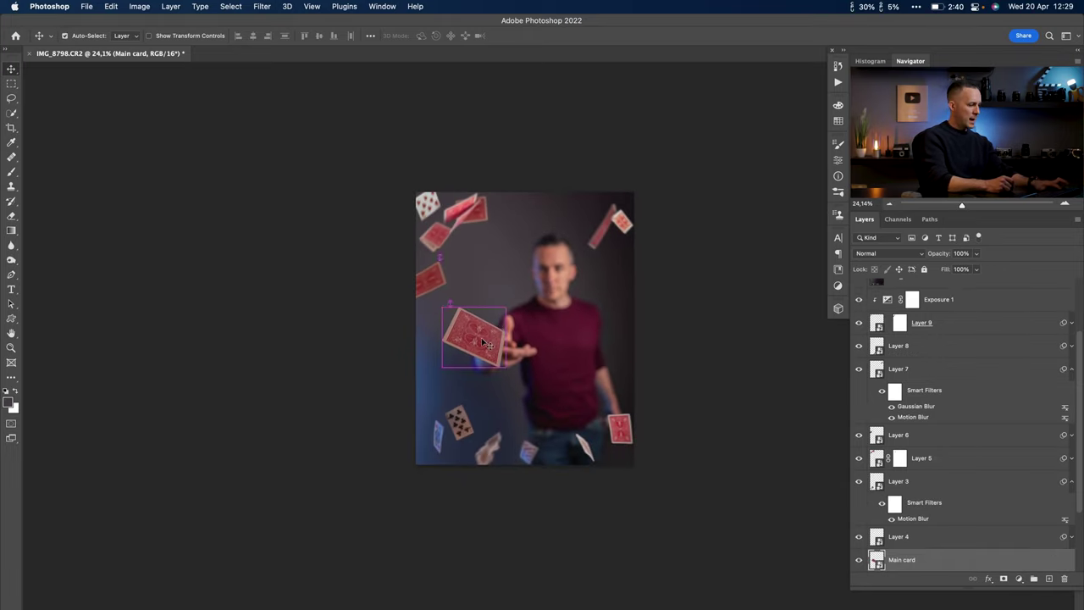
key("super+t")
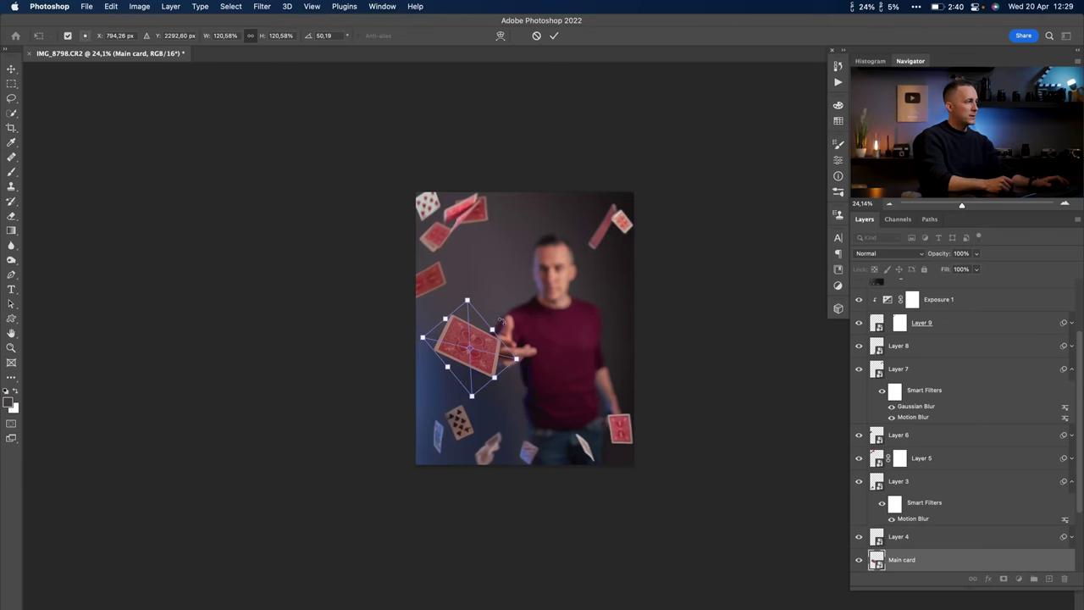
left_click_drag(512, 336, 509, 326)
mouse_move(472, 349)
left_mouse_down()
mouse_move(485, 340)
mouse_move(484, 349)
left_mouse_up()
key("super+z")
key("Return")
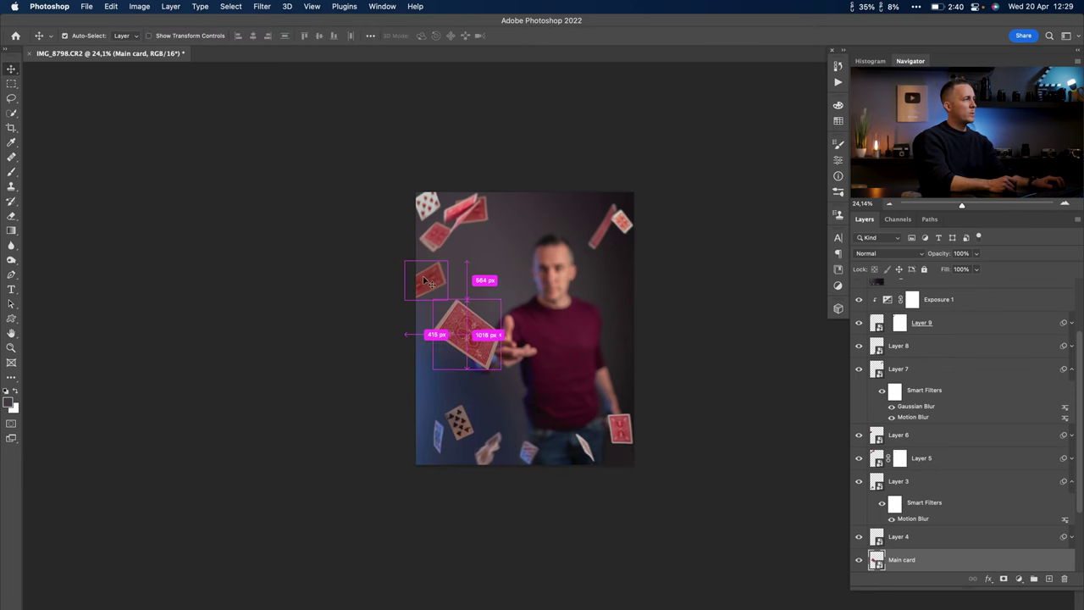
Move the red Layer 6 card from the image's left edge up to the top edge, beside the upper-left card cluster.
left_click(430, 276, "super")
left_click_drag(429, 276, 548, 226)
key("z")
left_click_drag(405, 361, 336, 401)
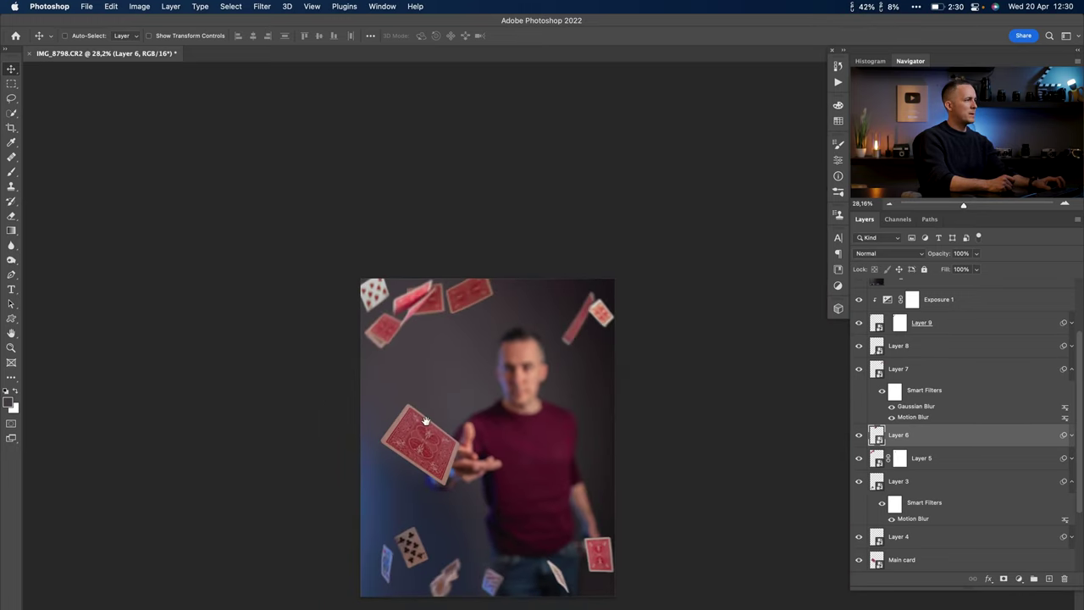
Shift the blurred Layer 8 cards right and lower along the bottom edge, and raise the Layer 7 cards in the upper-right corner.
left_click_drag(426, 421, 473, 298)
left_click_drag(498, 460, 557, 469)
left_click_drag(515, 381, 526, 380)
mouse_move(448, 451)
left_mouse_down()
mouse_move(426, 466)
mouse_move(444, 455)
left_mouse_up()
scroll(446, 453, "down", 5)
left_click_drag(512, 390, 520, 390)
left_click_drag(582, 255, 584, 243)
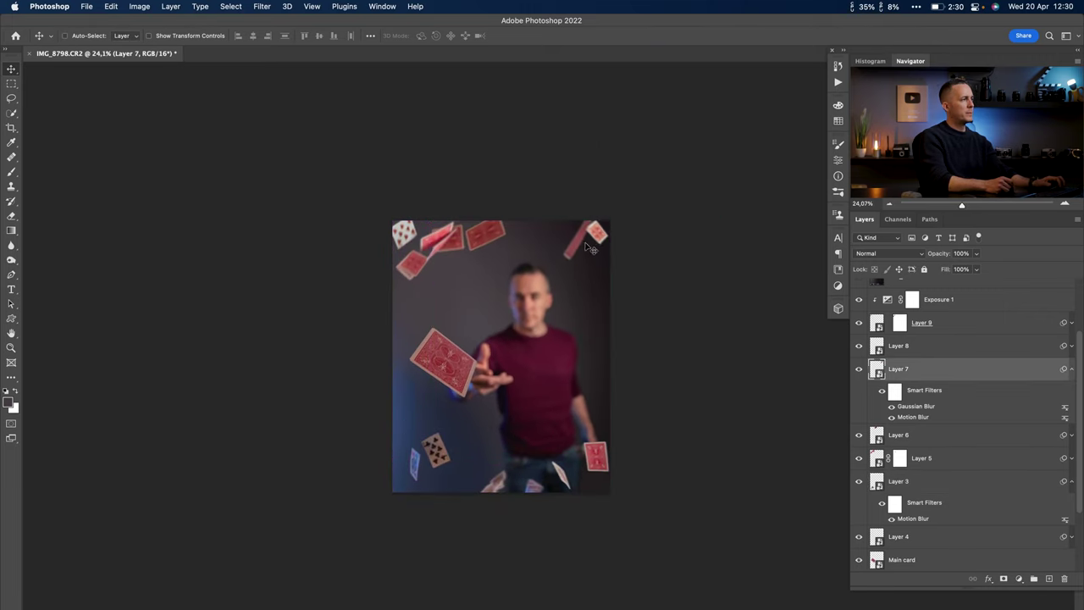
Add a Curves adjustment layer above the Main card layer and clip it to that card.
scroll(480, 389, "up", 1)
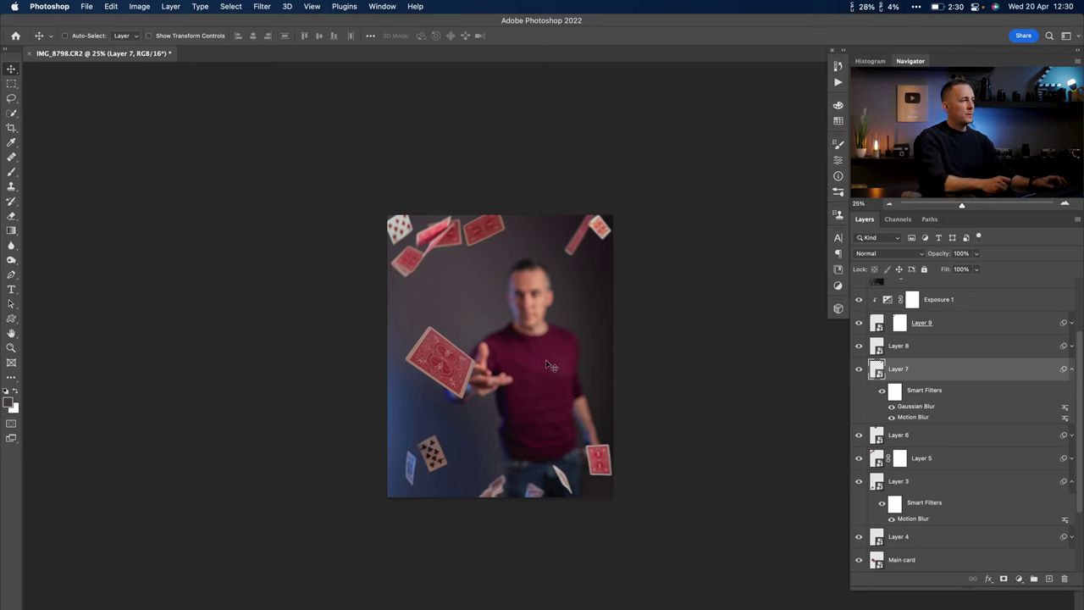
left_click(991, 555)
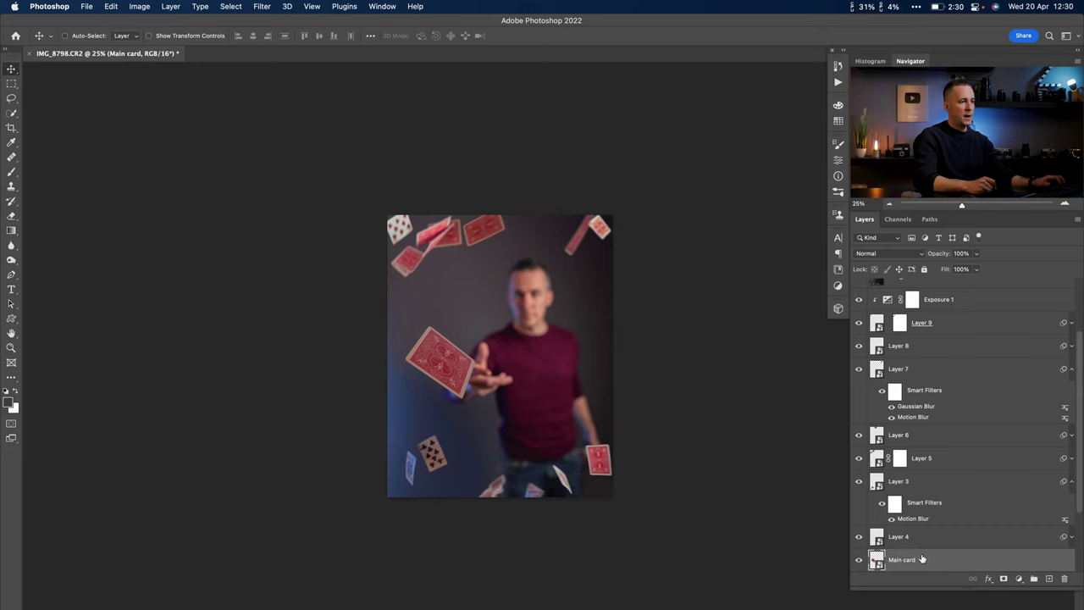
left_click(1019, 579)
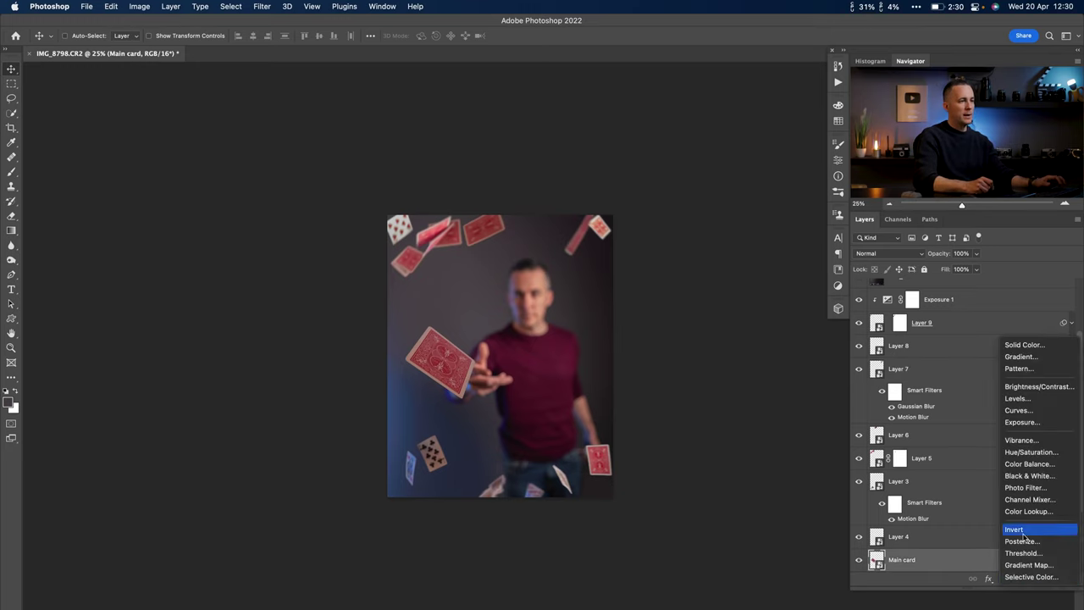
left_click(1027, 410)
left_click(742, 363)
Brighten the main card by raising the RGB curve's midpoint to input 100, output 142.
left_click(741, 268)
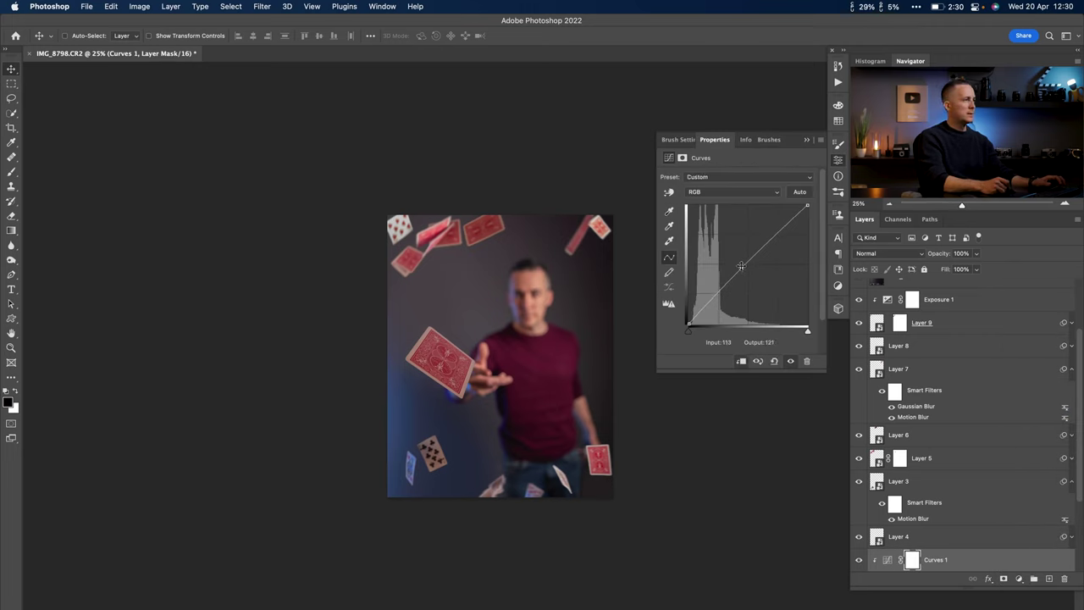
left_click_drag(741, 267, 736, 257)
left_click_drag(487, 348, 513, 356)
mouse_move(740, 252)
left_mouse_down()
mouse_move(735, 270)
mouse_move(736, 257)
left_mouse_up()
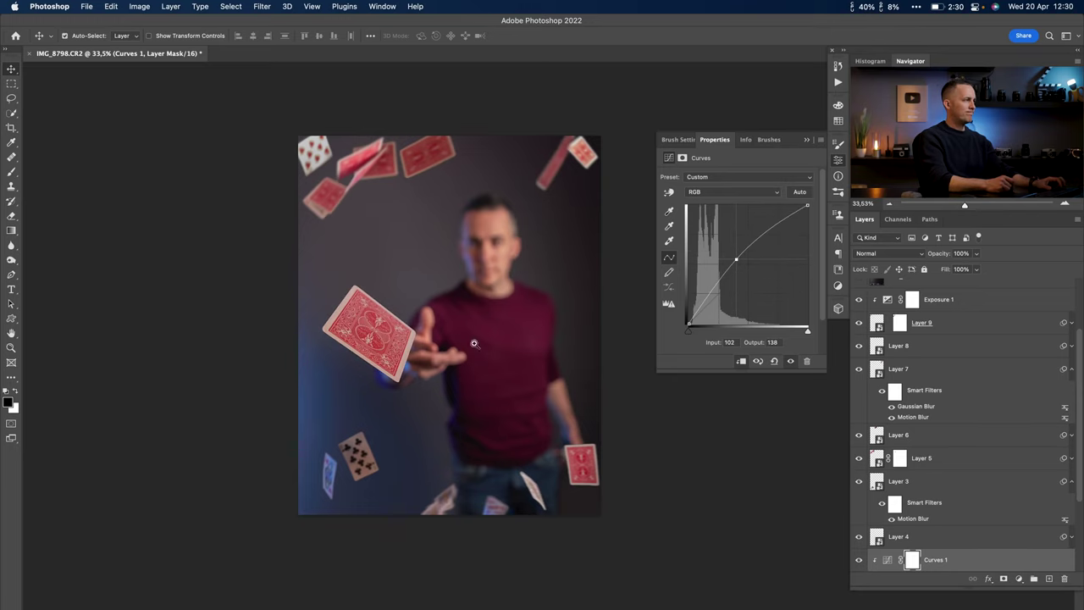
scroll(452, 351, "down", 2)
left_click_drag(736, 260, 735, 256)
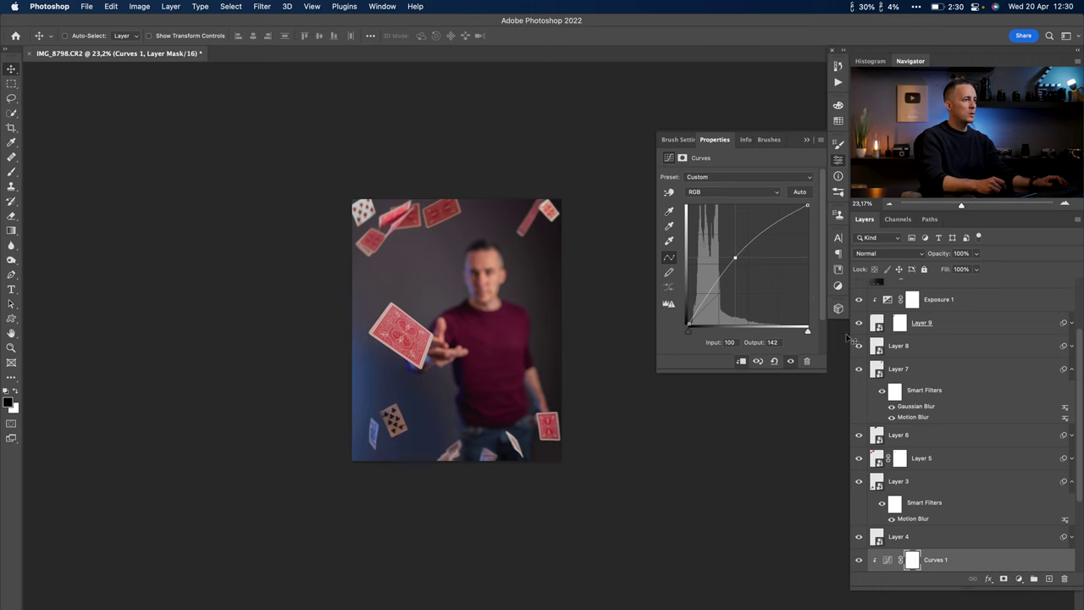
Add a Hue/Saturation adjustment layer clipped to the Main card layer and set its saturation to +7.
left_click(1021, 580)
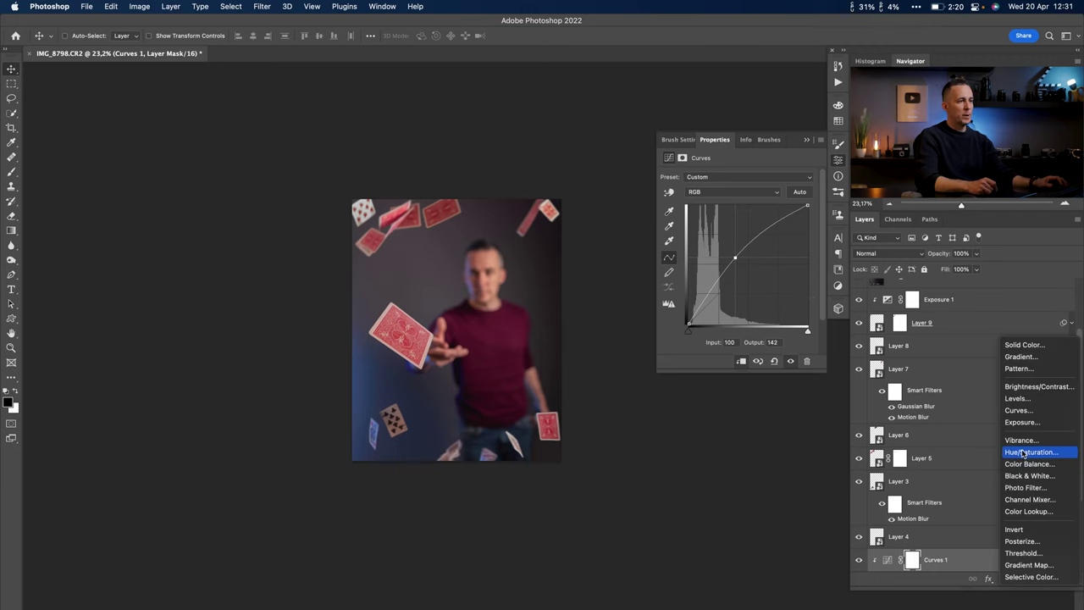
left_click(1032, 451)
left_click(741, 360)
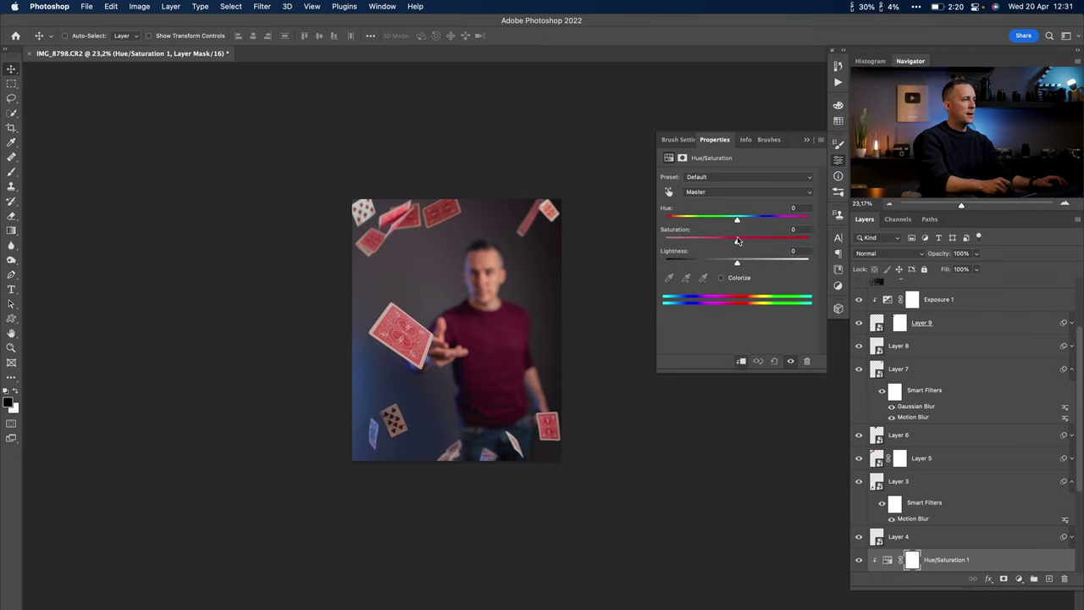
mouse_move(746, 243)
left_mouse_down()
mouse_move(808, 244)
mouse_move(754, 242)
left_mouse_up()
left_click_drag(487, 338, 526, 307)
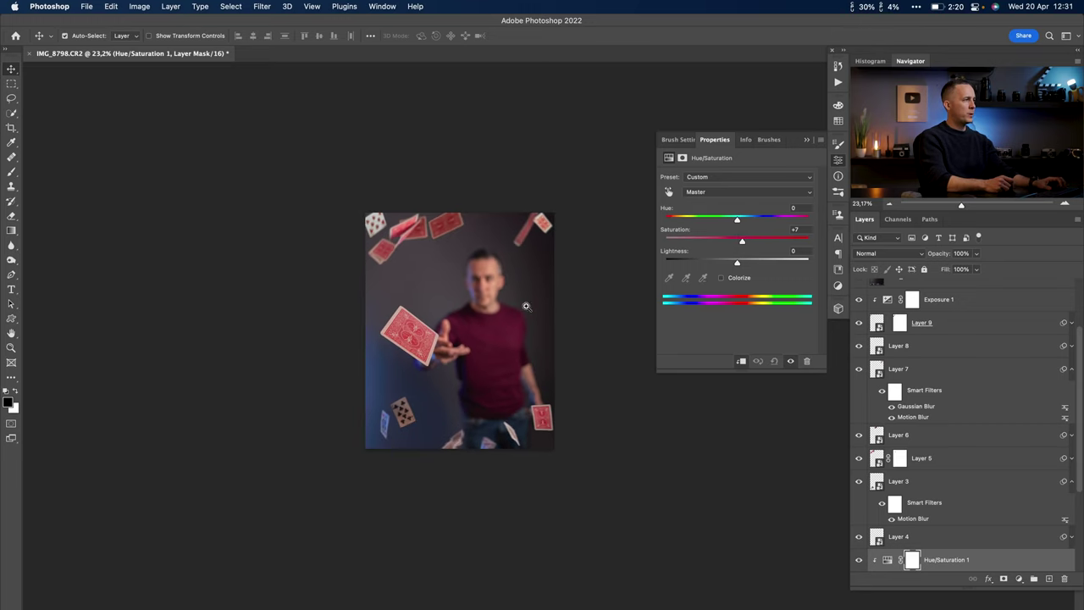
left_click(806, 141)
Duplicate the Main card layer and select the original beneath the copy.
scroll(471, 322, "up", 2)
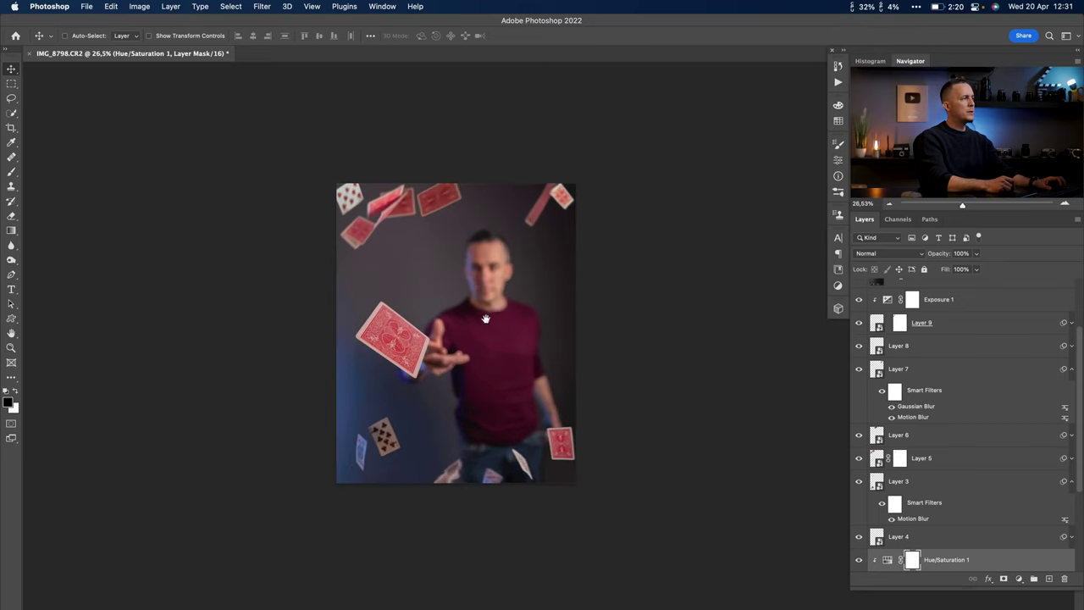
scroll(462, 336, "up", 2)
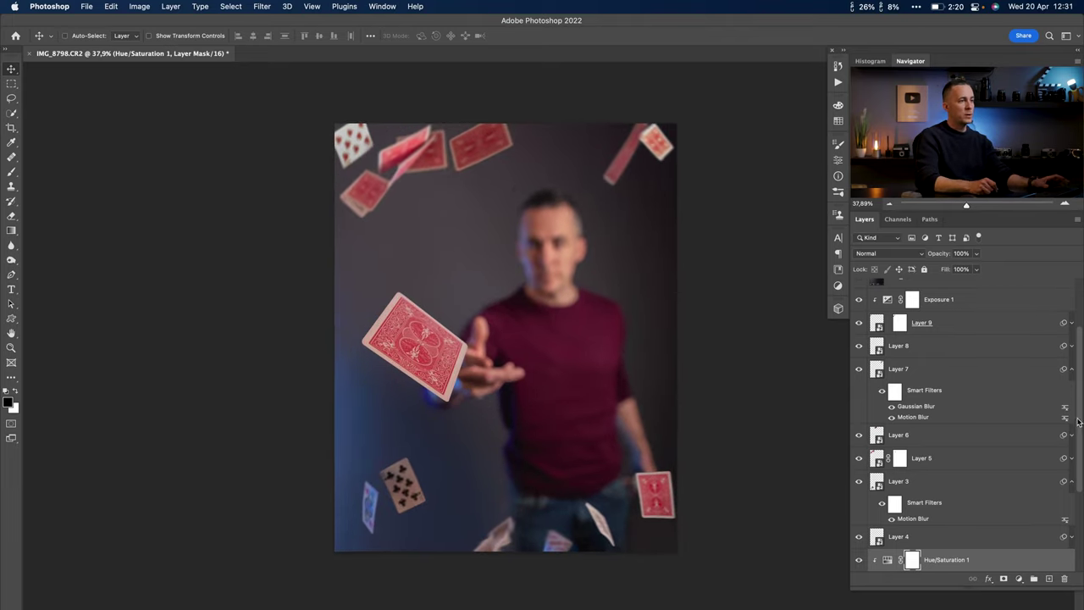
left_click_drag(1078, 422, 1078, 485)
left_click(879, 502)
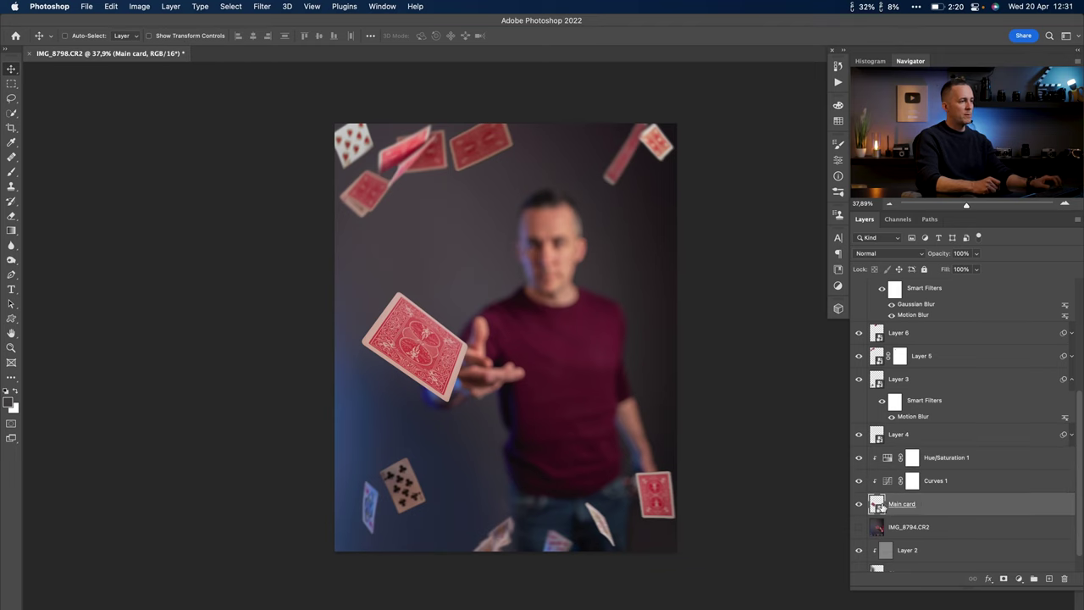
key("ctrl+j")
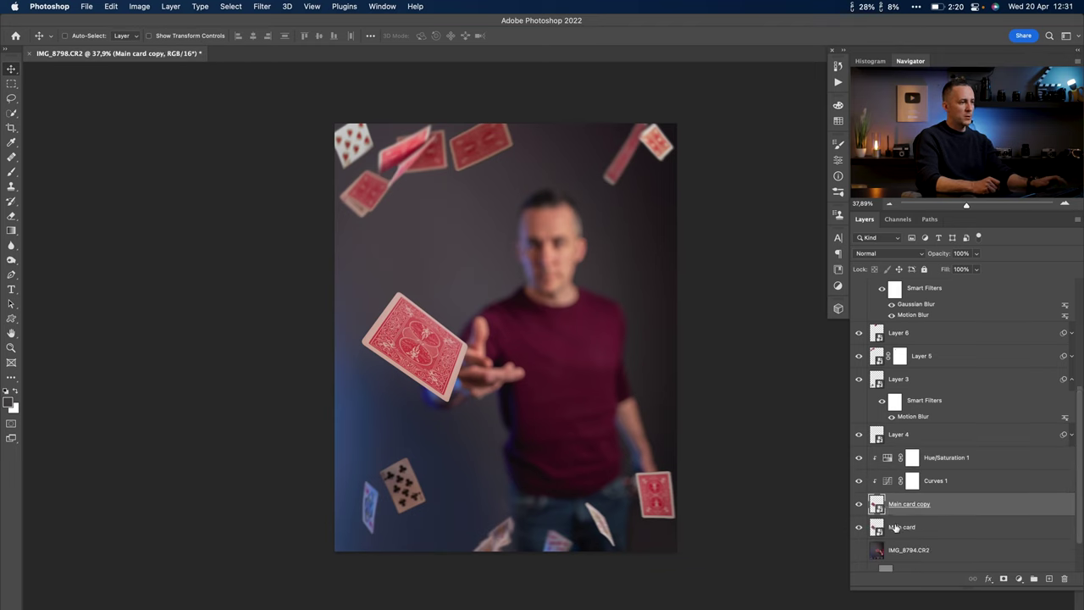
left_click_drag(1076, 470, 1075, 518)
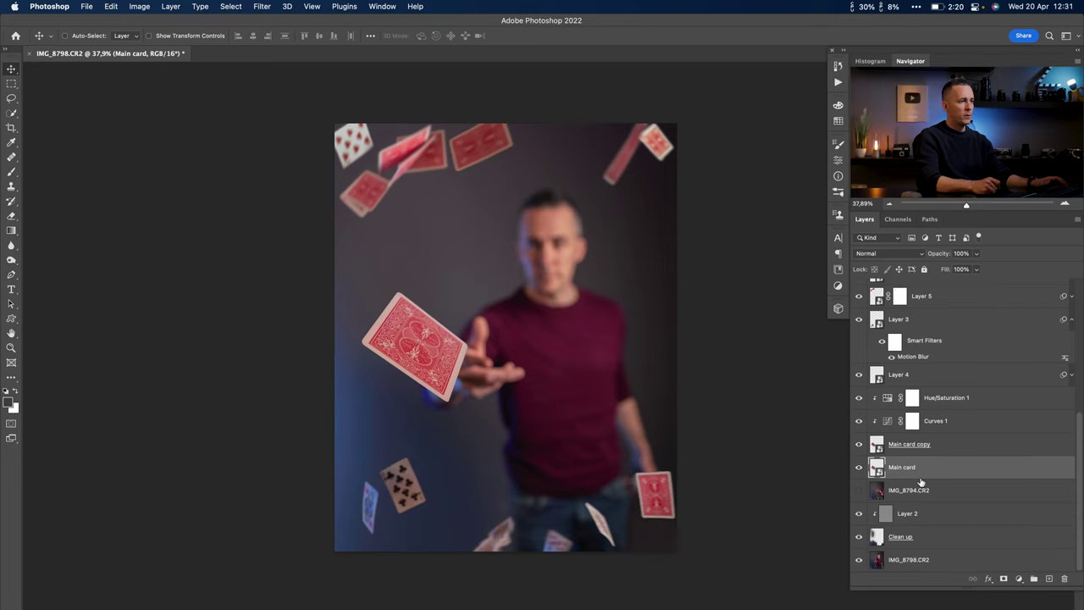
Offset and rotate the original Main card behind the front card, toward the outstretched hand.
left_click_drag(487, 379, 421, 361)
key("ctrl+t")
mouse_move(473, 311)
left_mouse_down()
mouse_move(459, 318)
mouse_move(497, 311)
mouse_move(474, 316)
left_mouse_up()
key("Return")
Duplicate the offset card and rotate the lower Main card further out, forming a three-card fan behind the front card.
key("super+j")
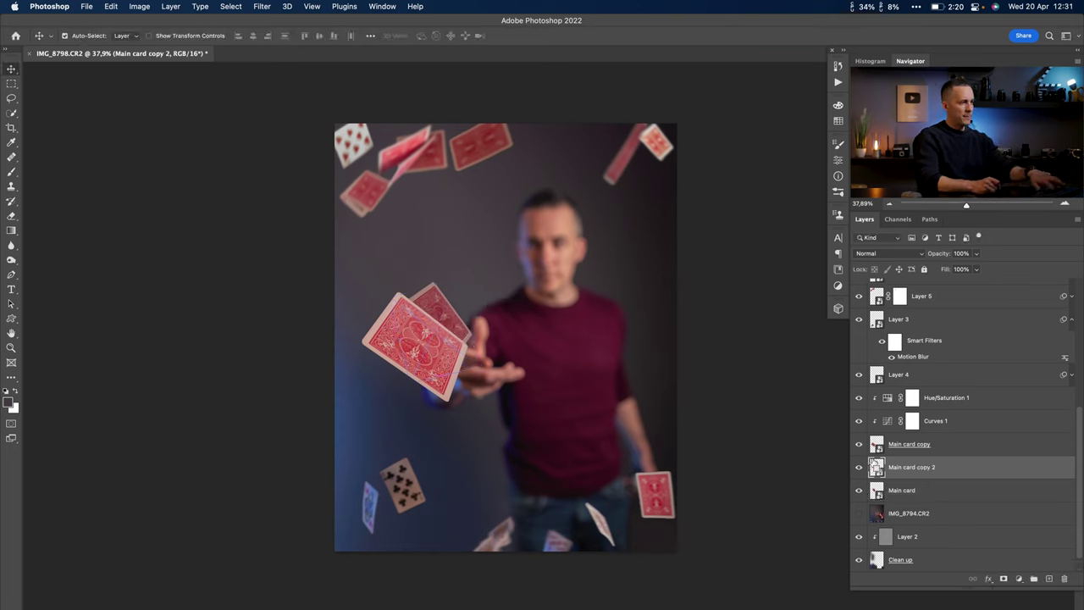
left_click(881, 494)
key("super+t")
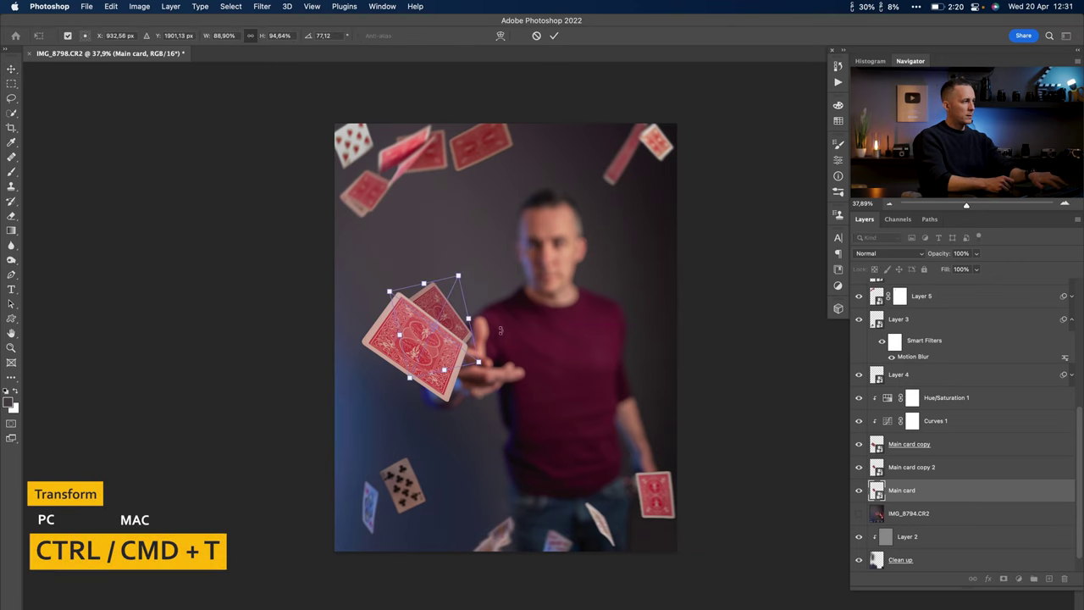
left_click_drag(449, 328, 515, 319)
left_click_drag(462, 314, 417, 428)
key("Return")
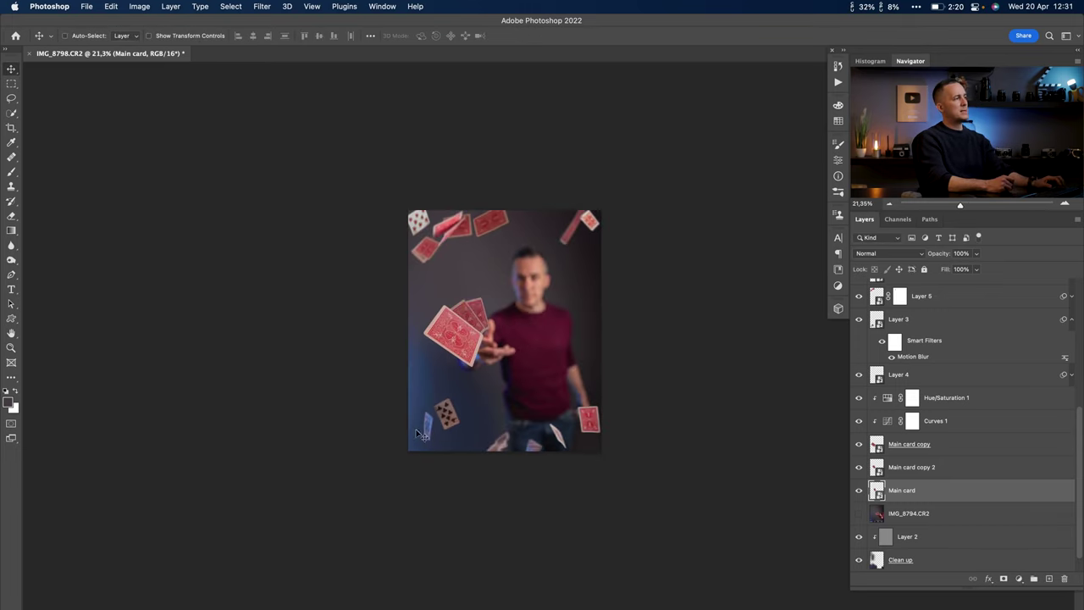
Nudge the Main card and Main card copy 2 layers together slightly down behind the front card.
scroll(471, 358, "up", 3)
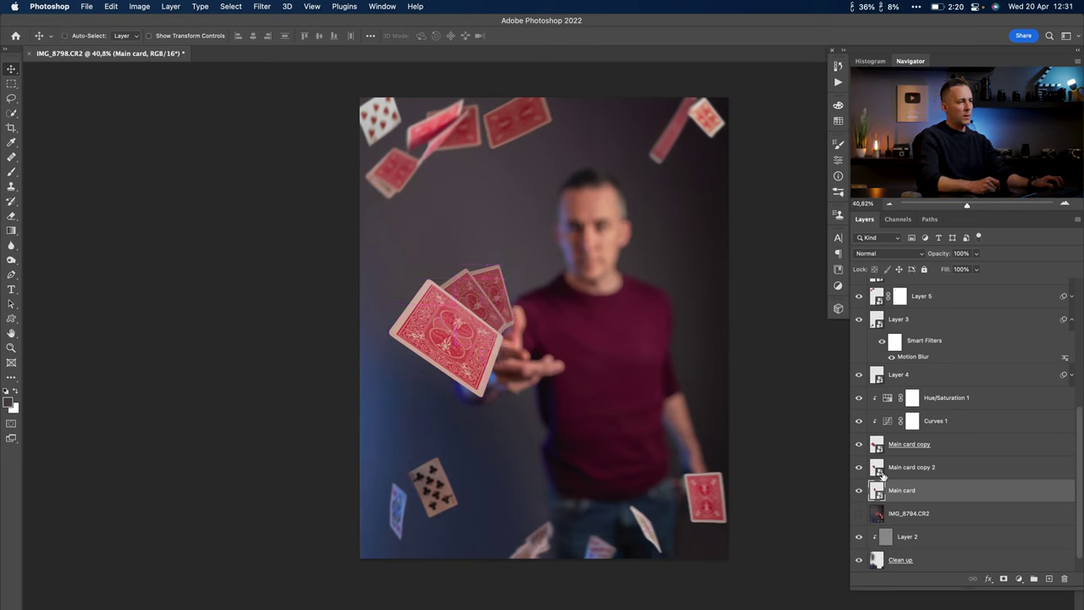
key("alt+bracketright")
left_click(878, 489, "shift")
left_click_drag(519, 340, 520, 348)
Apply Motion Blur to Main card at a 28° angle and 129 pixels distance, and copy the filter to Main card copy 2.
left_click(927, 489)
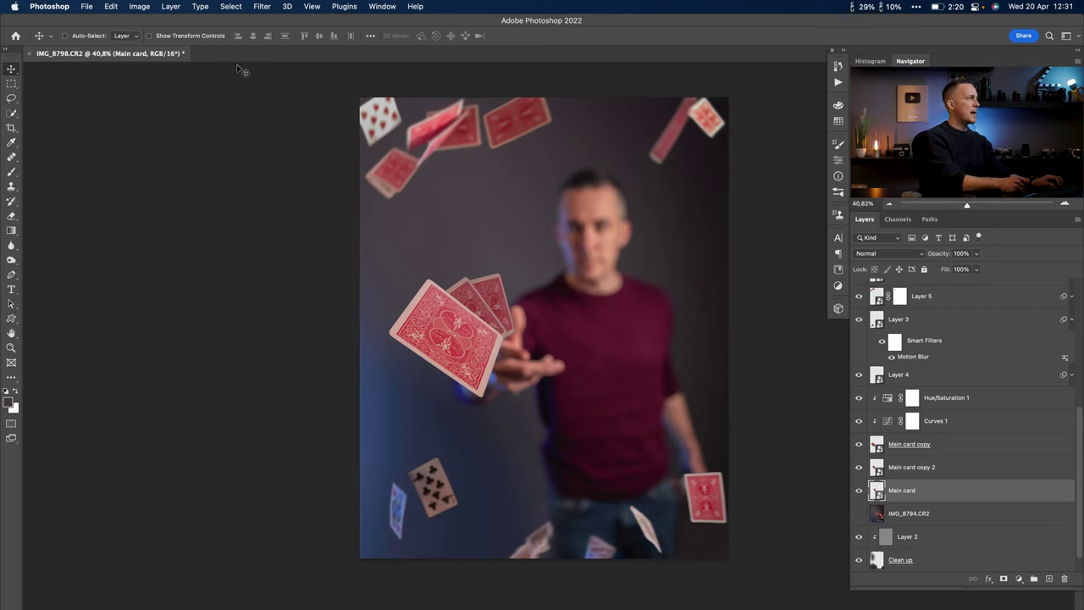
left_click(260, 8)
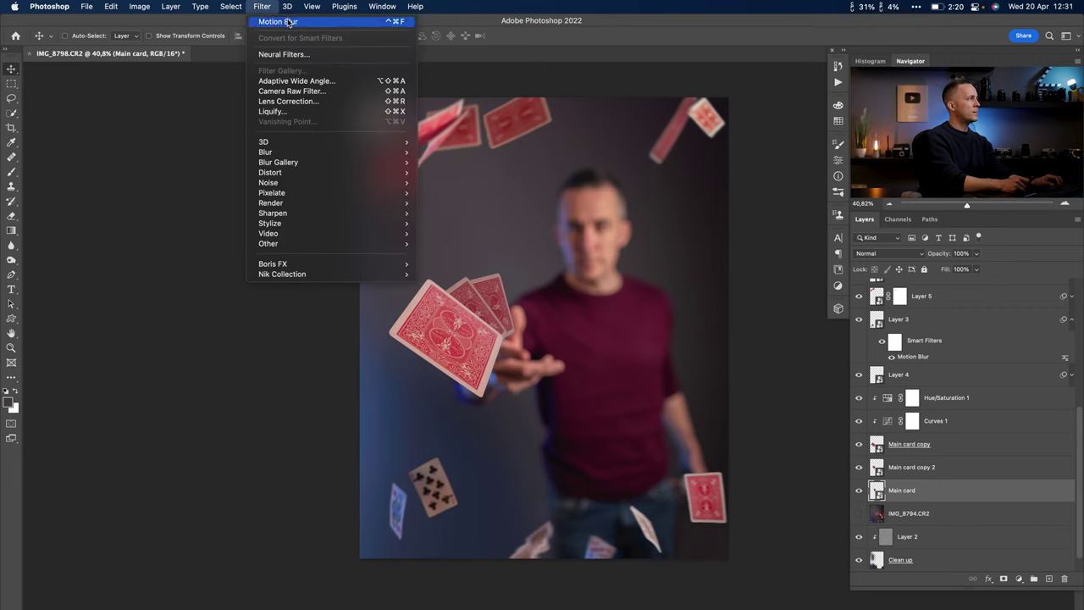
left_click(280, 21)
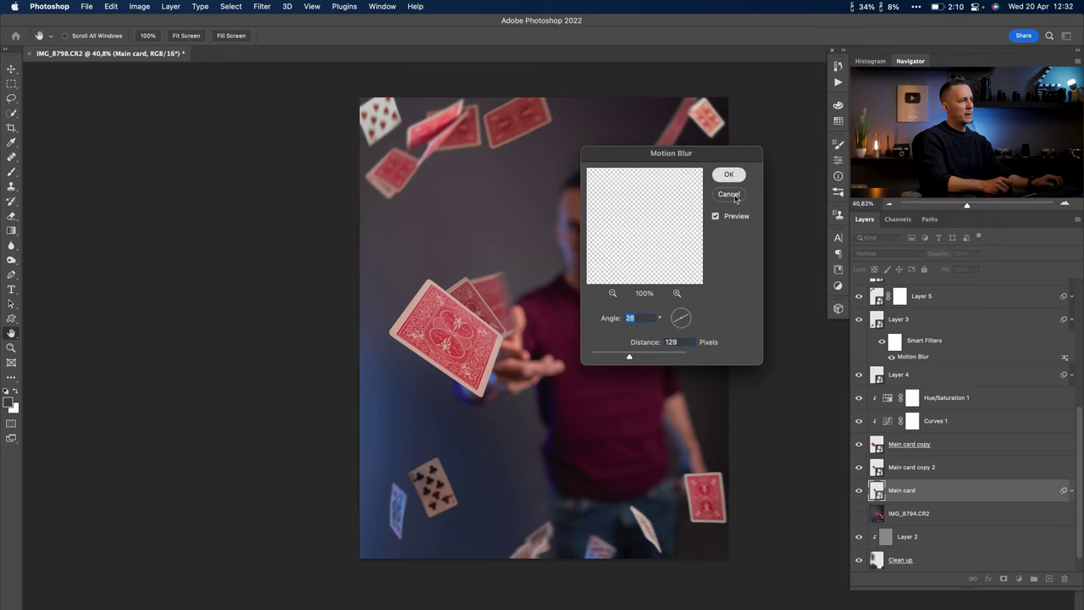
key("Return")
left_click_drag(914, 530, 940, 473)
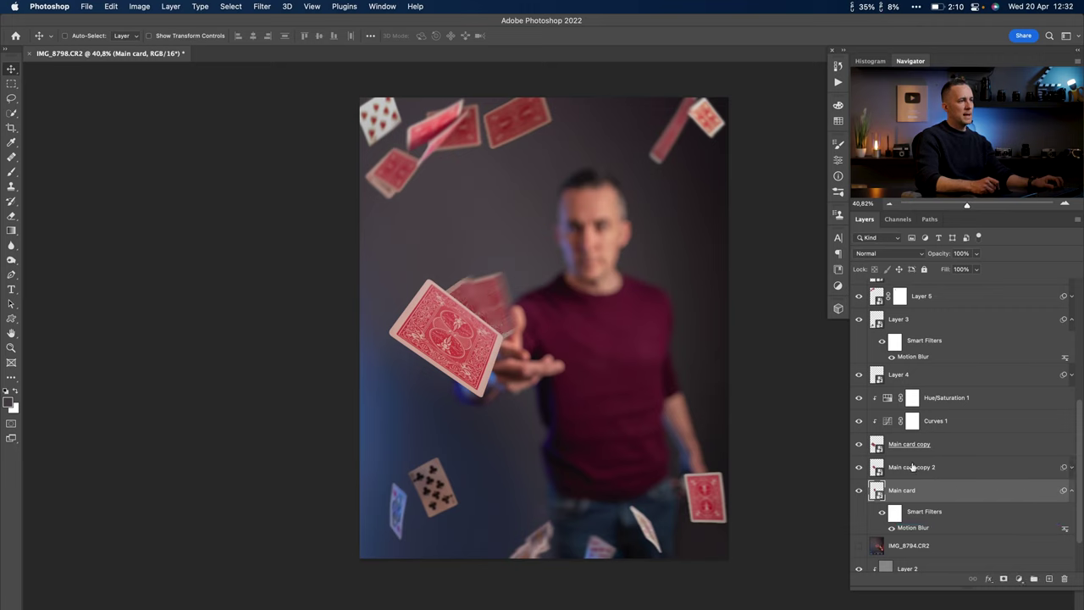
Reduce the opacity of Main card to 44% and of Main card copy 2 to 69%.
left_click(913, 467)
left_click(923, 490)
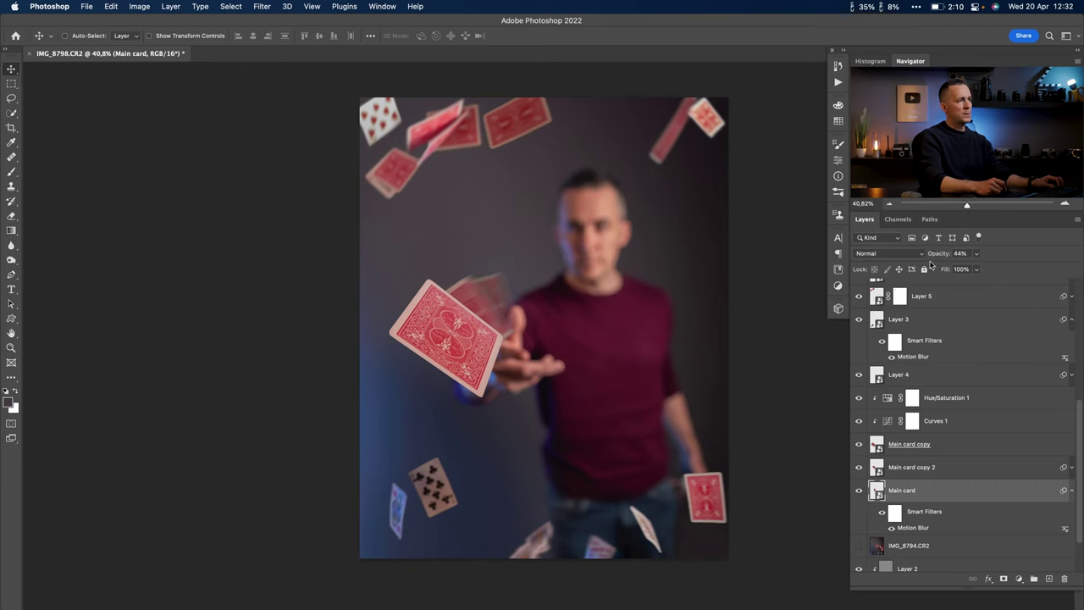
left_click(903, 467)
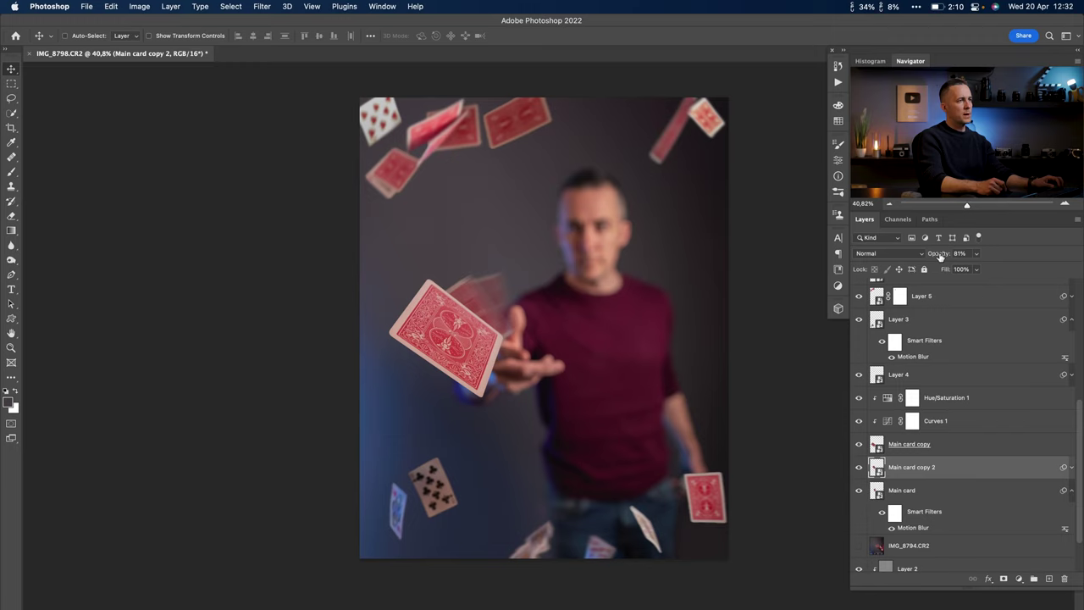
Delete the two blurred trailing card layers, Main card and Main card copy 2.
left_click_drag(525, 370, 576, 372)
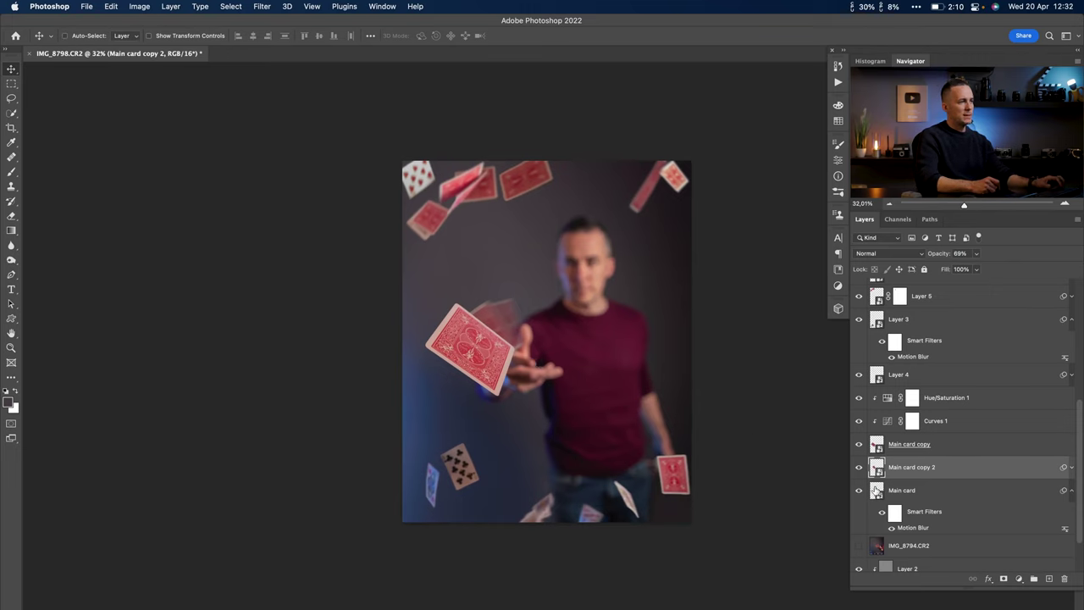
left_click(876, 492, "shift")
key("BackSpace")
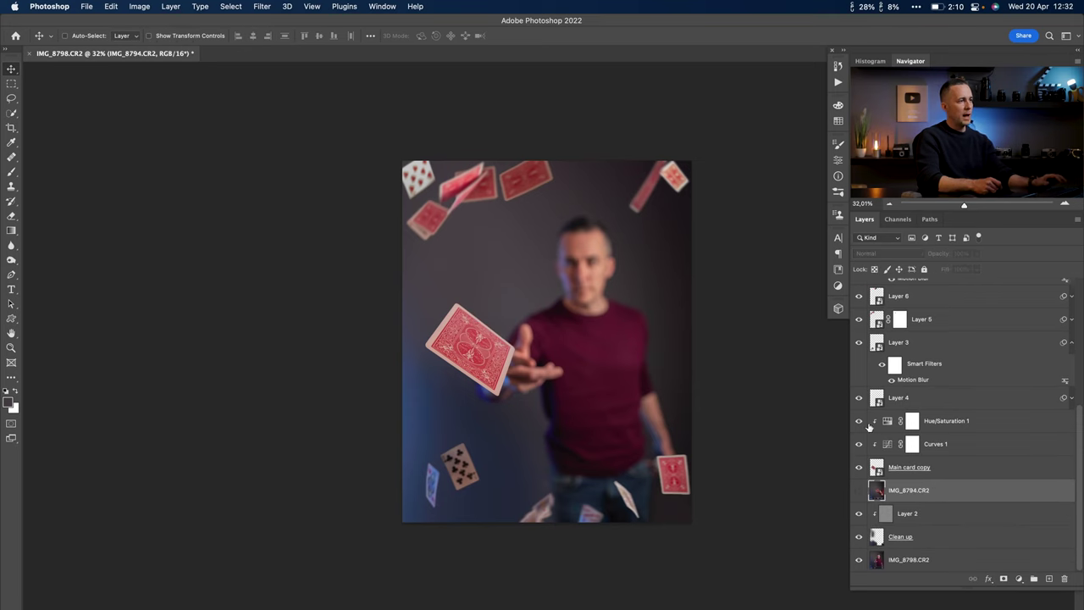
Duplicate Main card copy and move the lower card diagonally up toward the man's face, stretching its height to 145.62%.
left_click(879, 471)
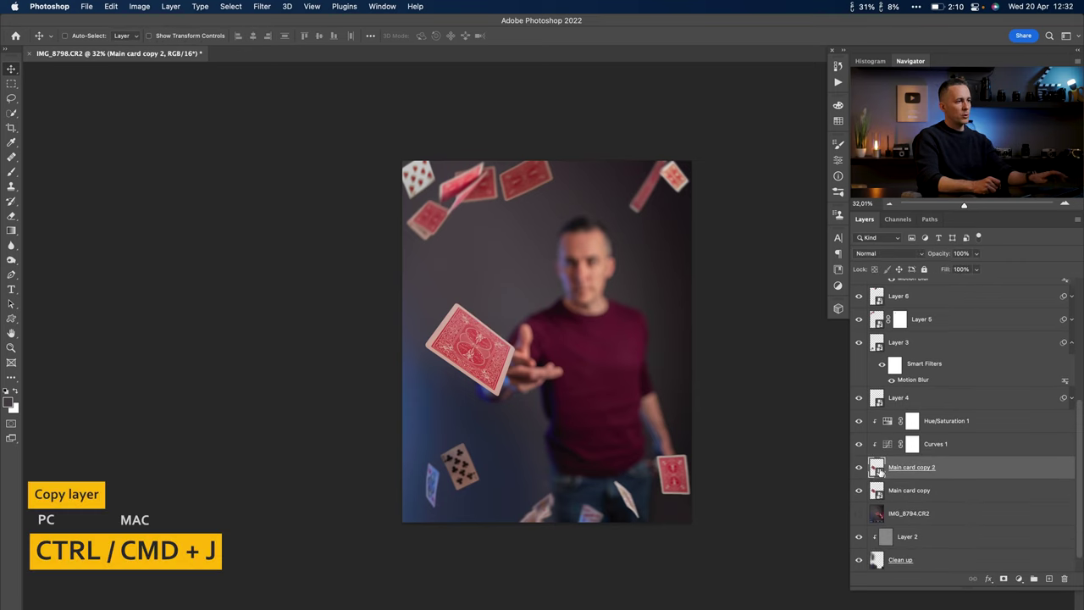
key("super+j")
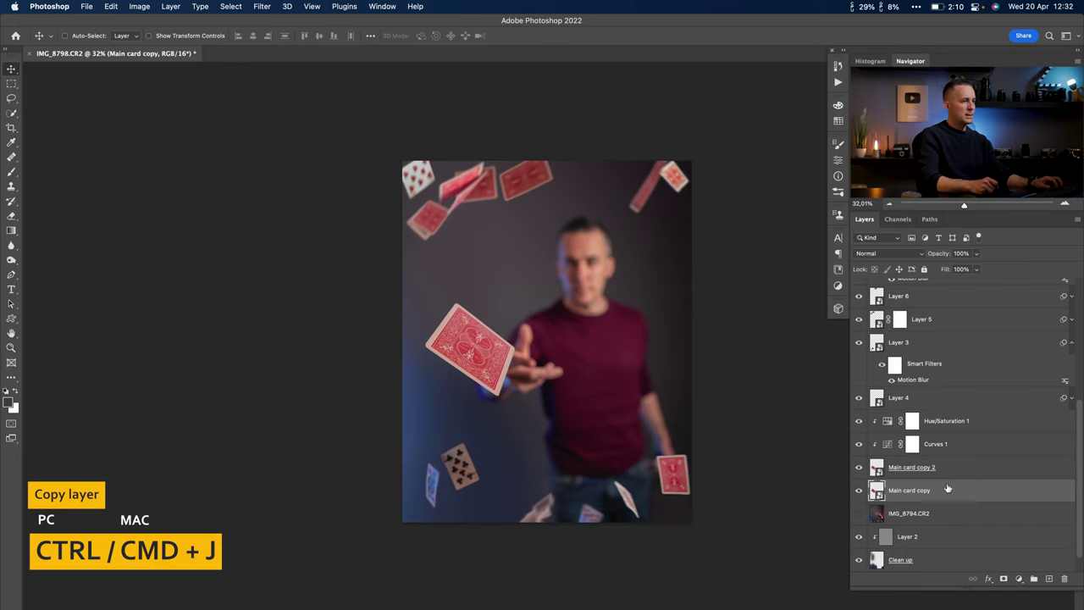
key("super+t")
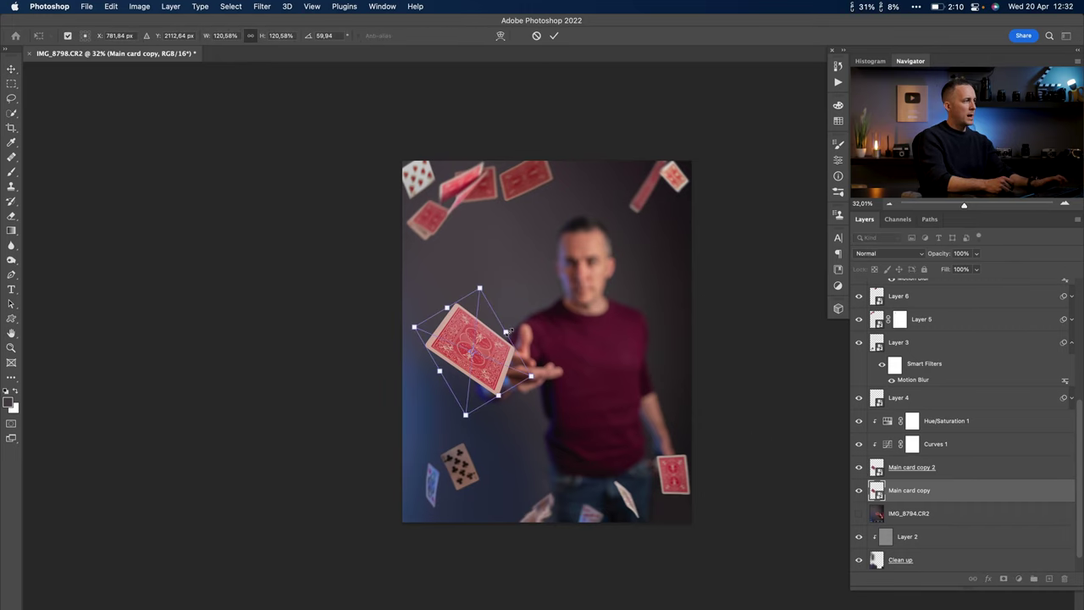
left_click_drag(500, 341, 566, 265)
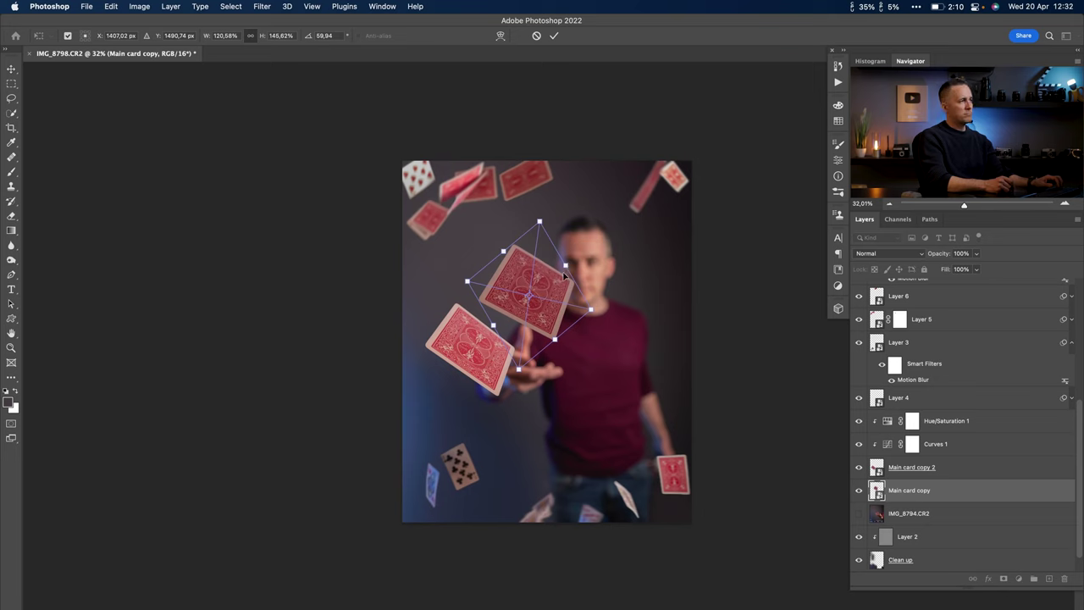
key("Return")
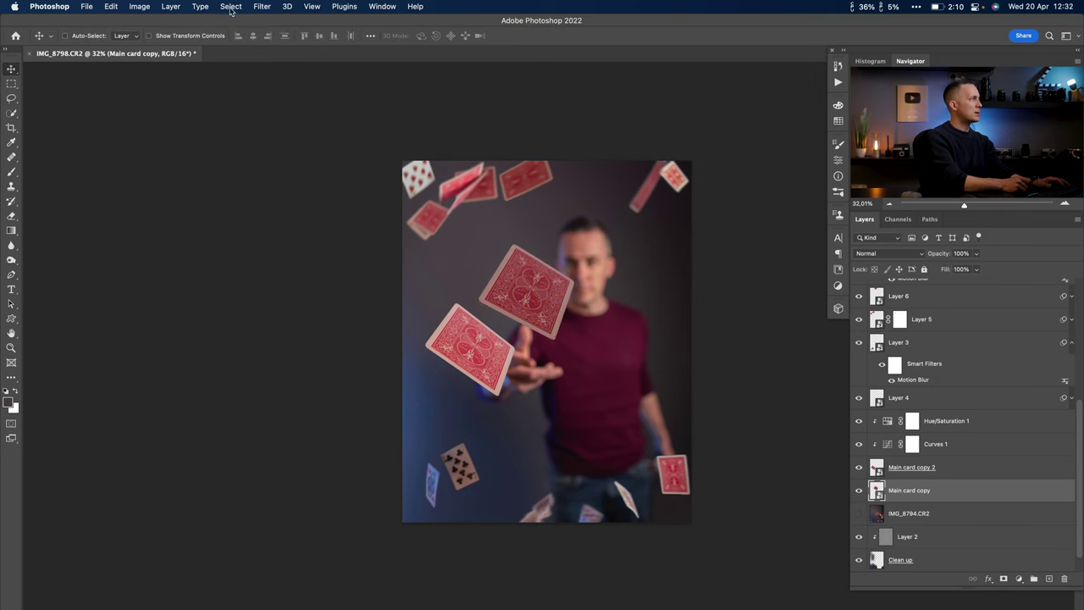
Apply a long Motion Blur at a 57° angle to the stretched lower card to form a trail.
left_click(262, 5)
left_click(331, 106)
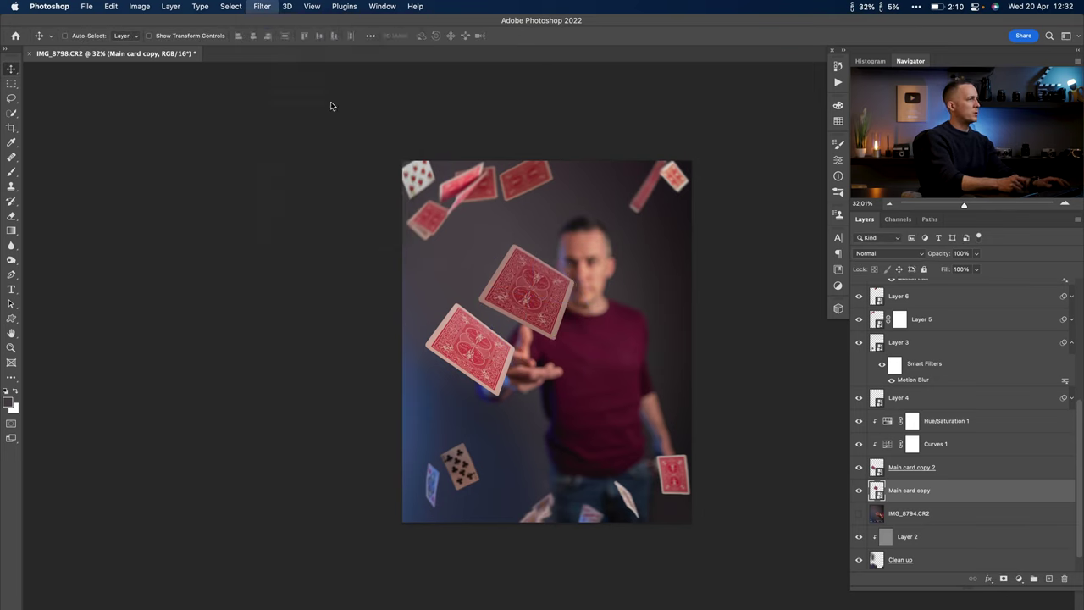
left_click(689, 305)
left_click_drag(630, 356, 649, 351)
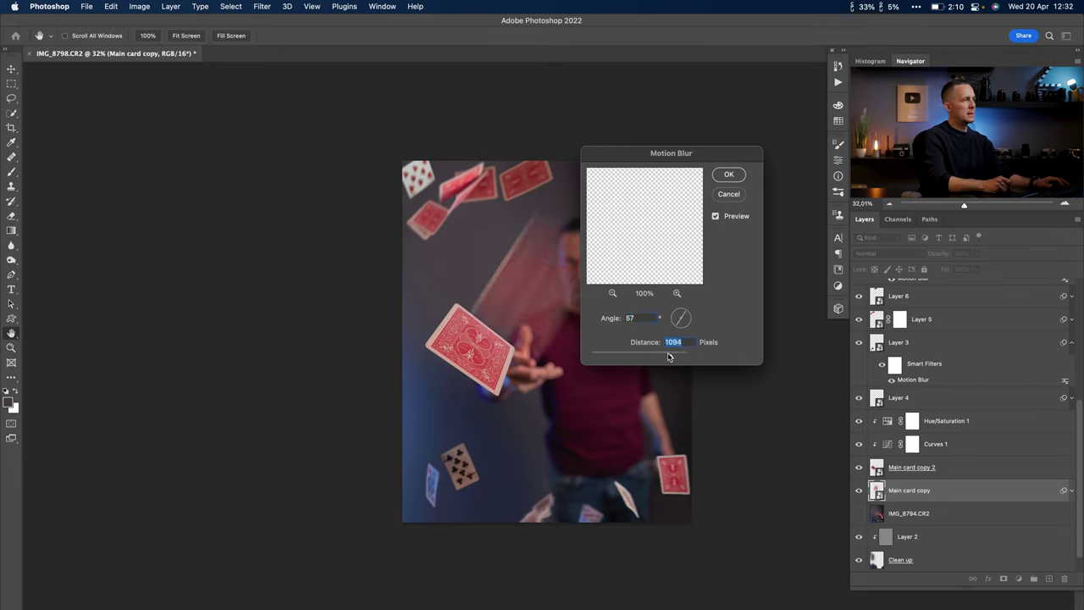
left_click(729, 176)
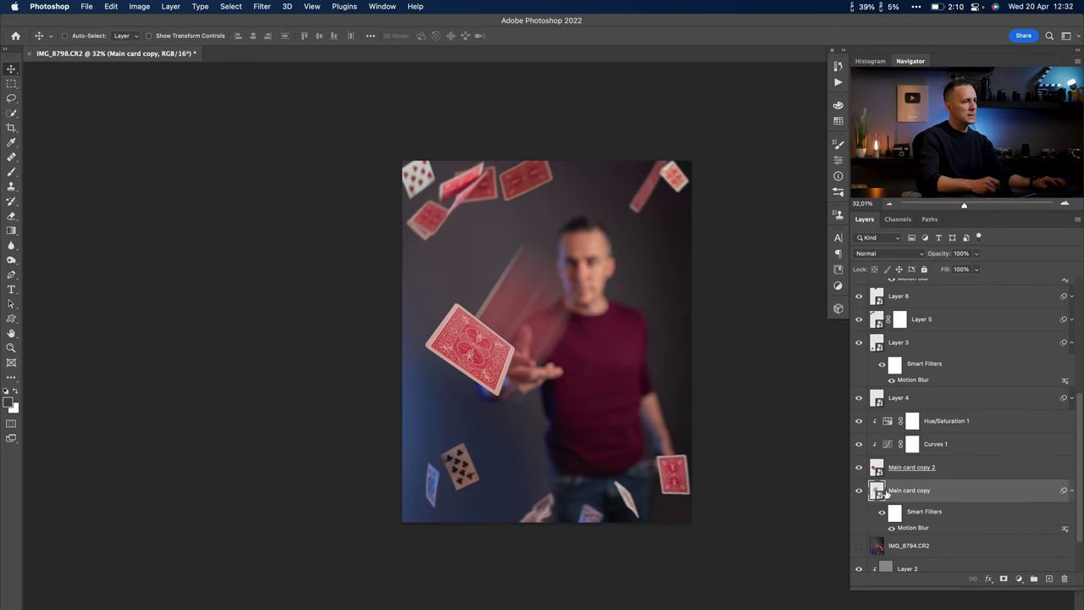
Rasterize the blurred Main card copy layer and shift the trail up and left to line up with the front card.
right_click(958, 495)
mouse_move(887, 601)
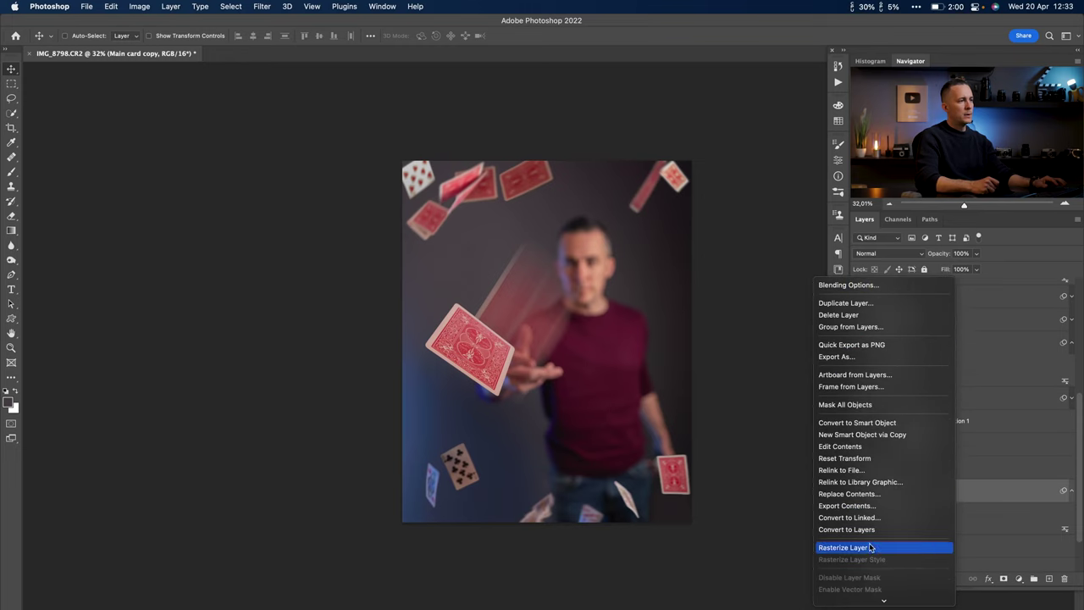
left_click(870, 548)
left_click_drag(553, 326, 523, 314)
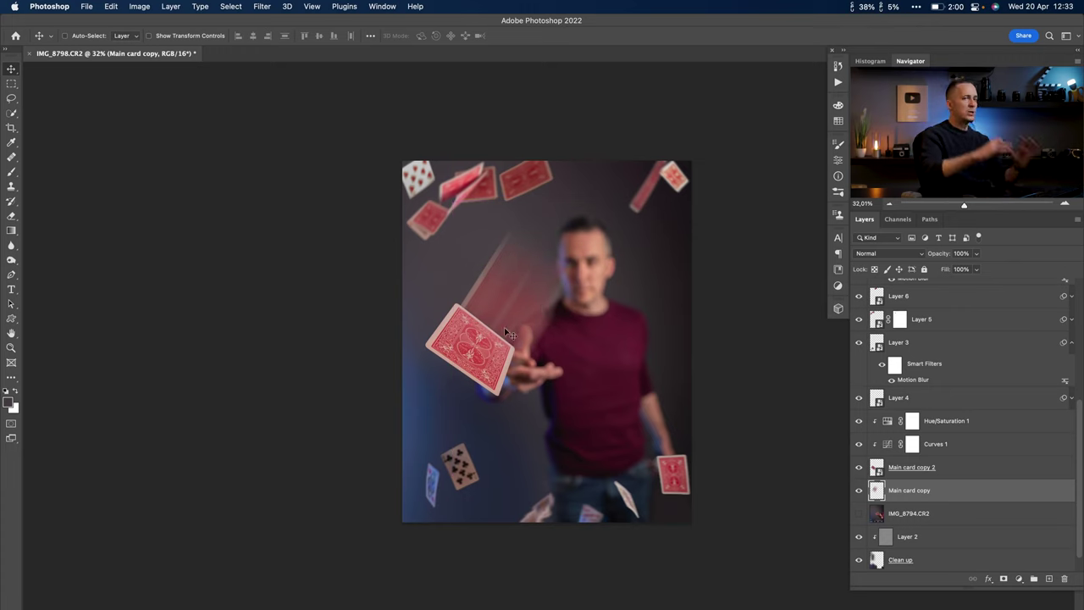
Start a Puppet Warp on the Main card copy trail, placing pins along its length with the expansion set to 41 px.
left_click(111, 7)
left_click(187, 225)
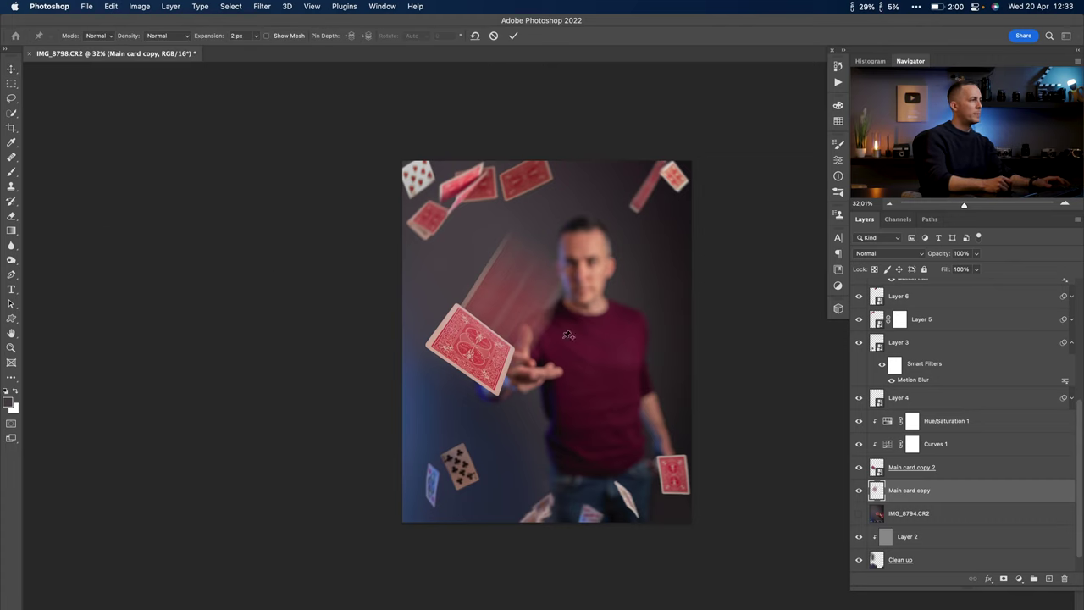
left_click(490, 340)
left_click(508, 311)
left_click_drag(221, 40, 222, 40)
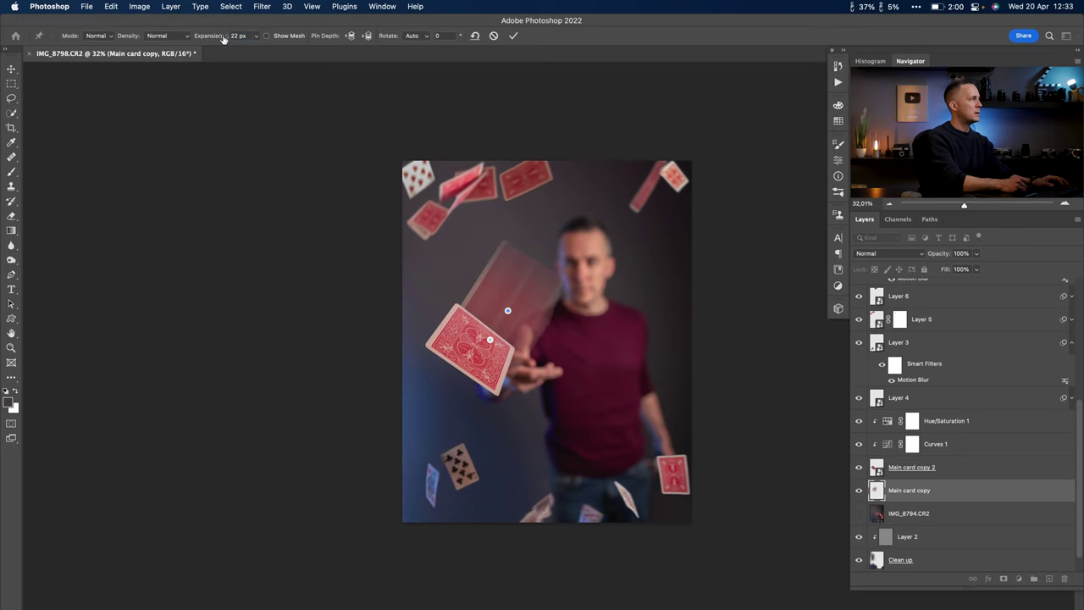
key("shift+Up")
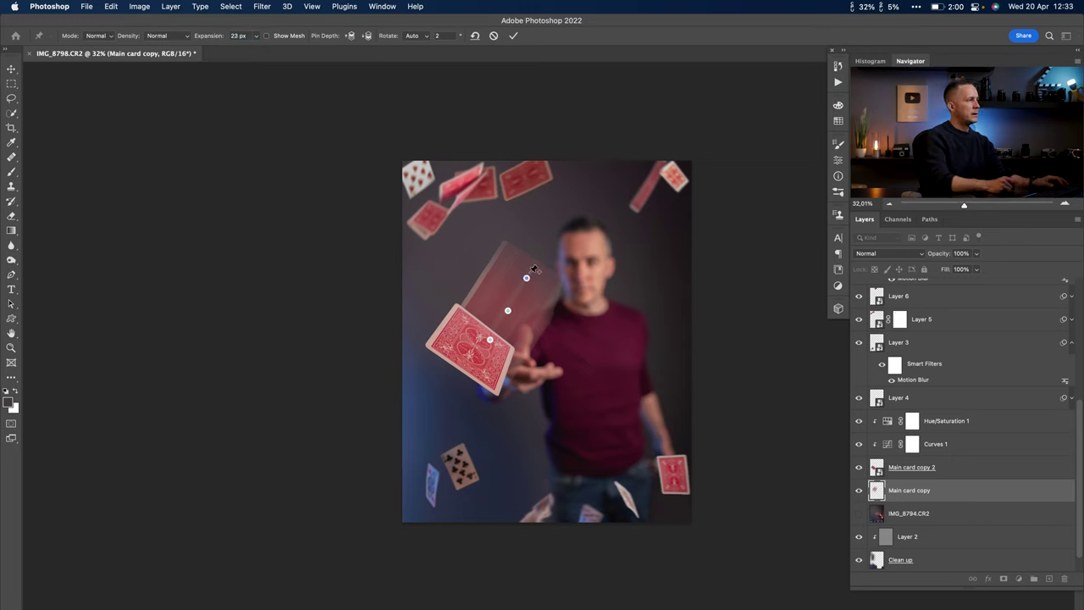
type("41")
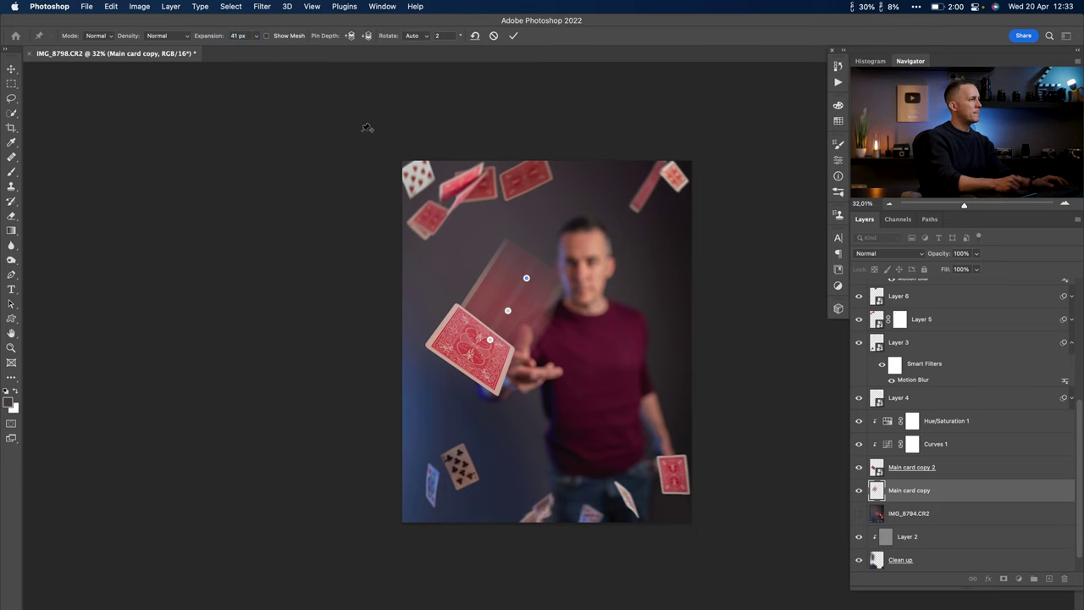
Bend the trail with the puppet pins, curving its far end down toward the man's chest.
mouse_move(508, 314)
left_mouse_down()
mouse_move(491, 293)
mouse_move(555, 278)
mouse_move(495, 299)
mouse_move(507, 305)
left_mouse_up()
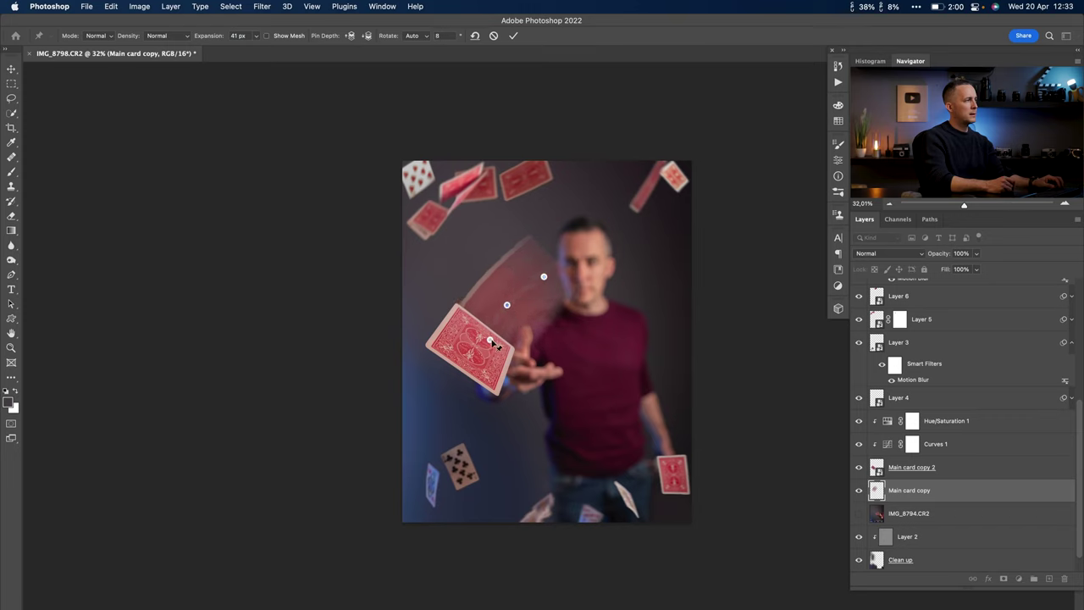
left_click(483, 338)
left_click_drag(483, 340, 487, 345)
left_click_drag(544, 277, 499, 327)
left_click_drag(547, 301, 547, 327)
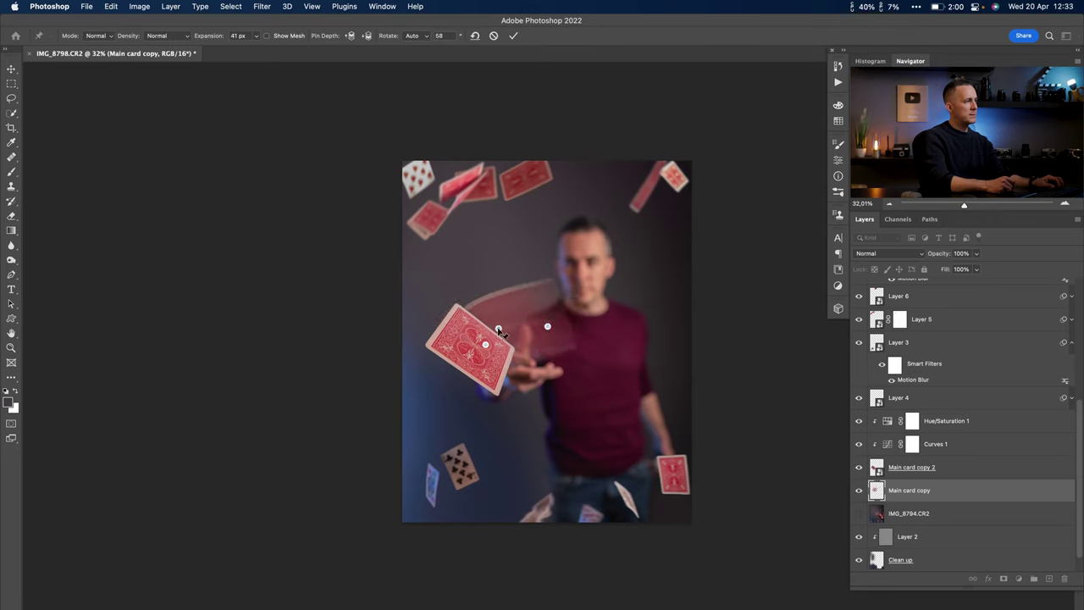
Reposition the puppet pins so the trail arcs from behind the card toward the man's chin, and apply the warp.
left_click_drag(485, 346, 472, 356)
left_click(495, 329)
left_click_drag(488, 316, 487, 310)
left_click(543, 324)
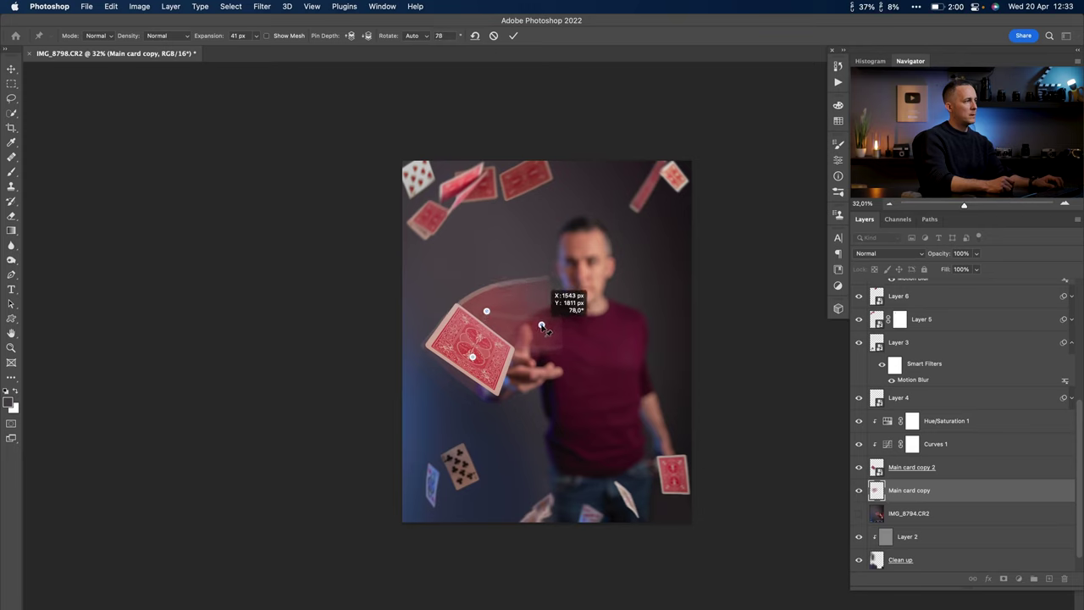
left_click_drag(487, 311, 536, 294)
left_click_drag(499, 332, 494, 324)
mouse_move(537, 293)
left_mouse_down()
mouse_move(545, 313)
mouse_move(492, 316)
mouse_move(546, 308)
mouse_move(546, 298)
mouse_move(515, 300)
mouse_move(549, 293)
left_mouse_up()
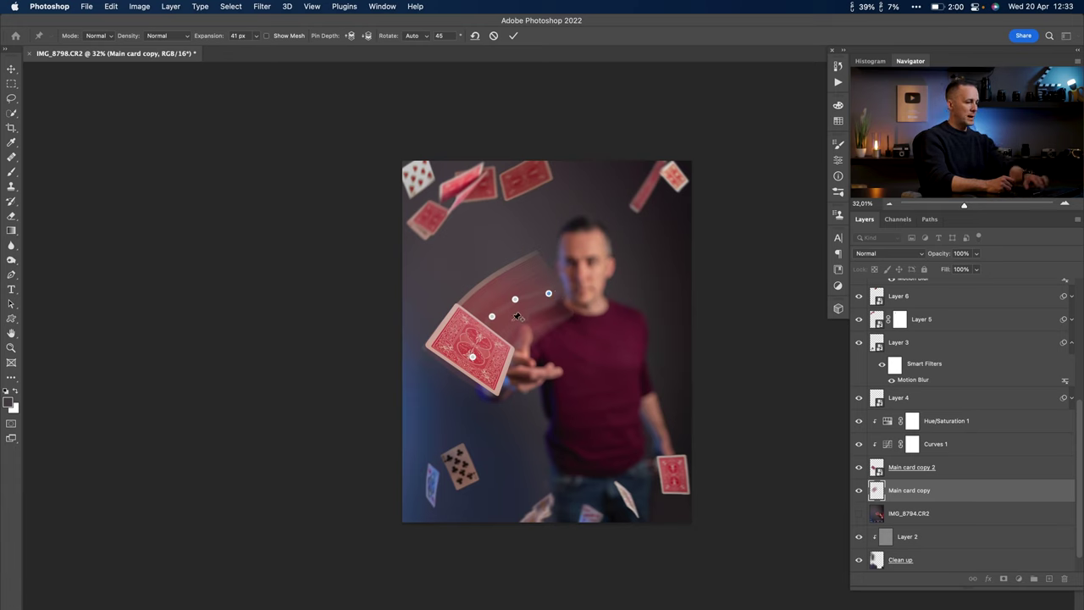
key("Return")
Warp the trail's far end downward and inward to bring it toward the outstretched hand.
right_click(515, 320)
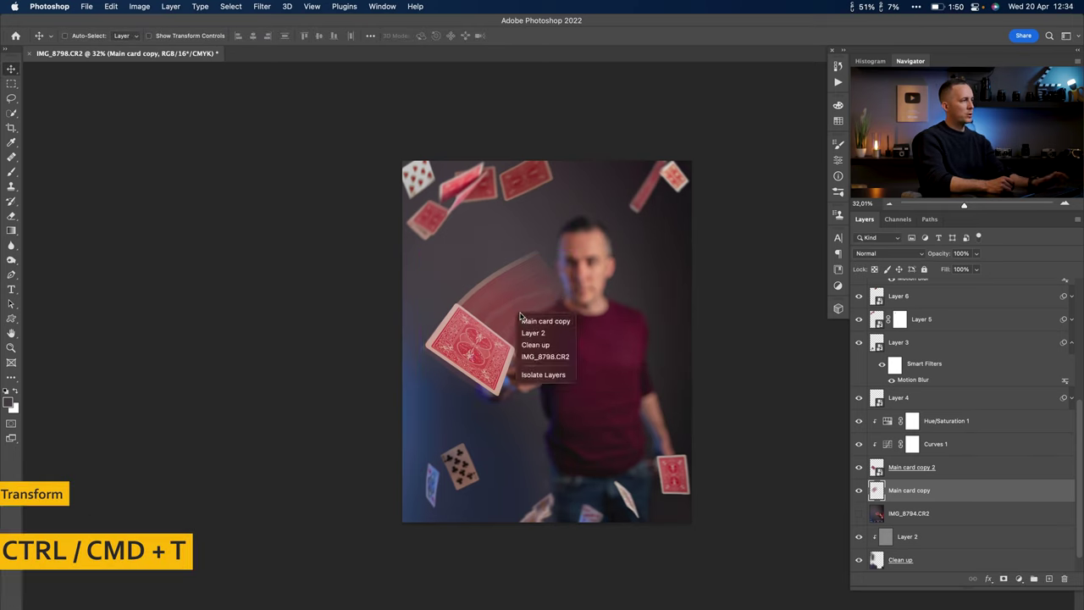
key("Escape")
key("ctrl+t")
right_click(523, 323)
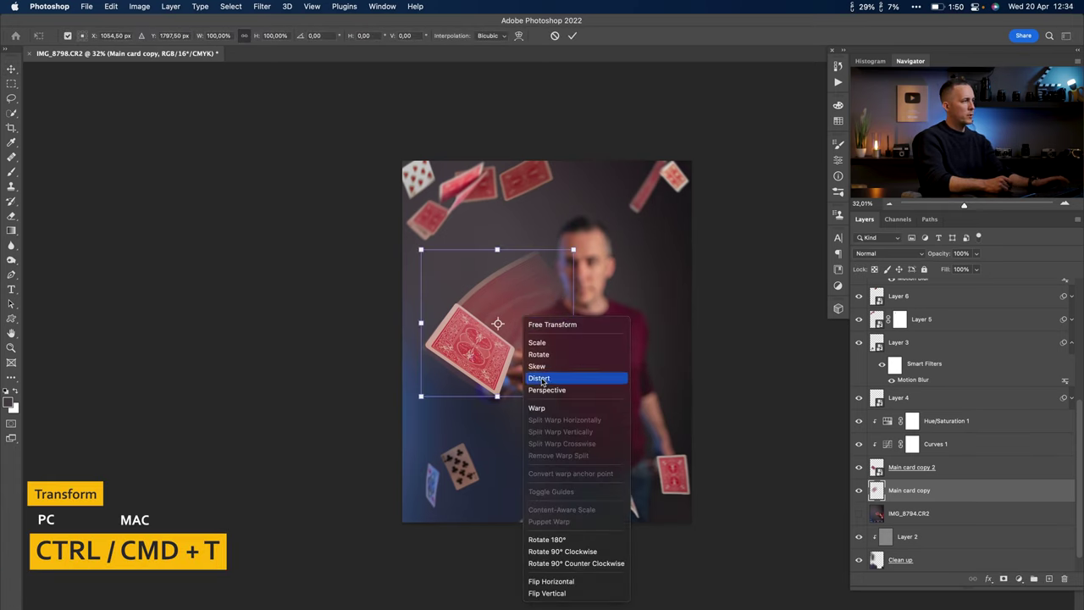
left_click(546, 410)
left_click_drag(571, 254, 548, 296)
left_click_drag(574, 340, 557, 349)
left_click_drag(589, 303, 551, 339)
Refine the warp so the trail runs in a tight curve from the card's upper edge to the fingers, and apply it.
left_click_drag(433, 345, 441, 344)
left_click_drag(493, 396, 501, 389)
left_click_drag(486, 308, 454, 309)
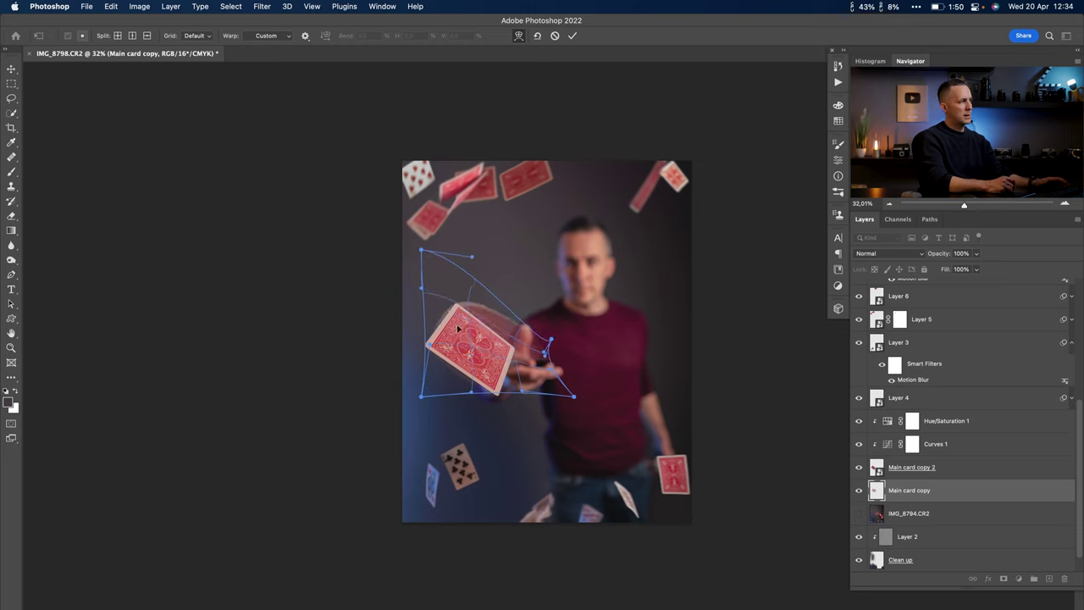
left_click_drag(540, 338, 530, 367)
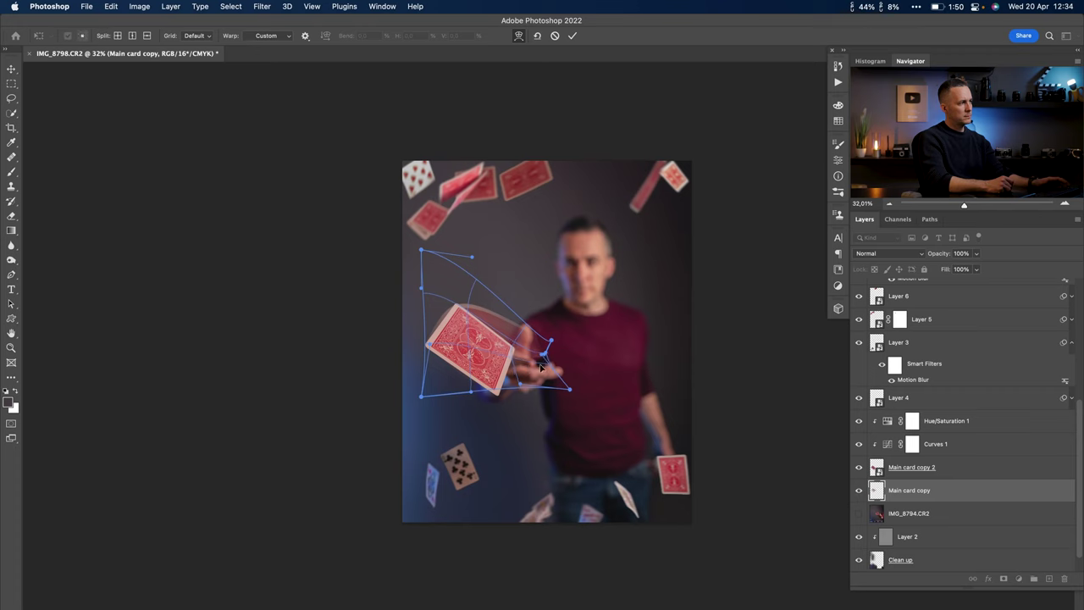
key("Return")
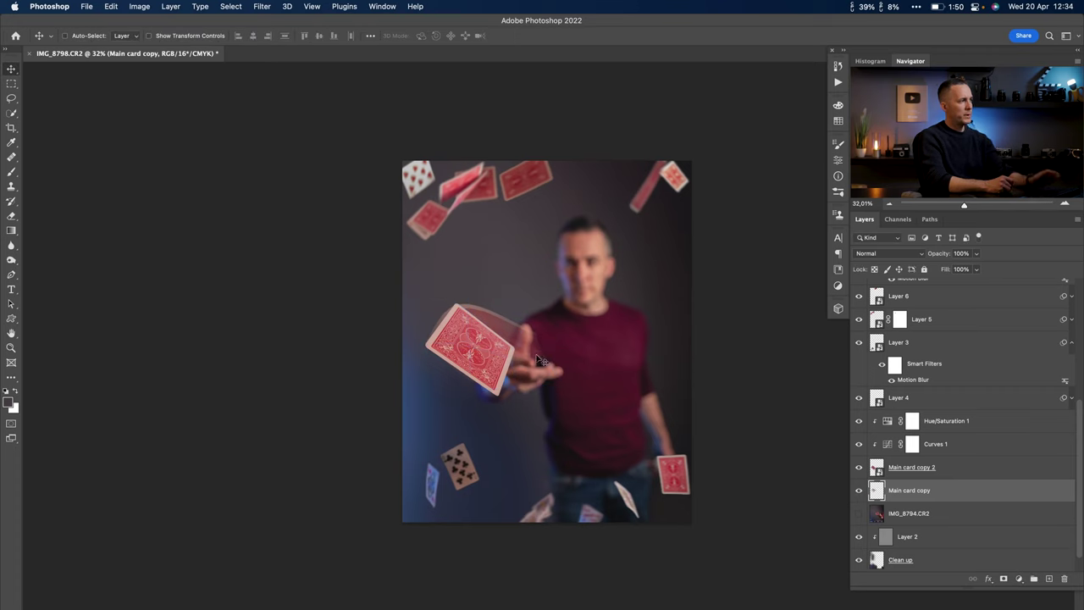
Add a layer mask to the trail and paint black with a 300 px brush to hide the trail over the hand.
left_click(1003, 579)
key("b")
key("d")
key("bracketright")
key("bracketright")
key("bracketright")
key("bracketright")
key("bracketright")
key("bracketright")
key("bracketright")
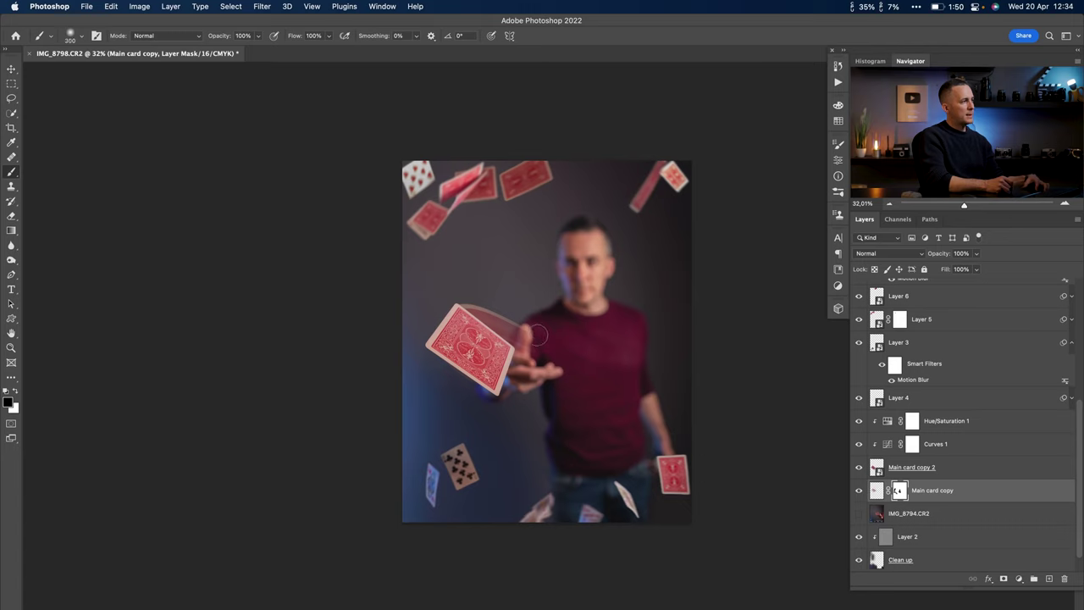
Fade the trail gently on its mask using a 600 px black brush at 20% opacity.
key("bracketright")
key("bracketright")
key("bracketright")
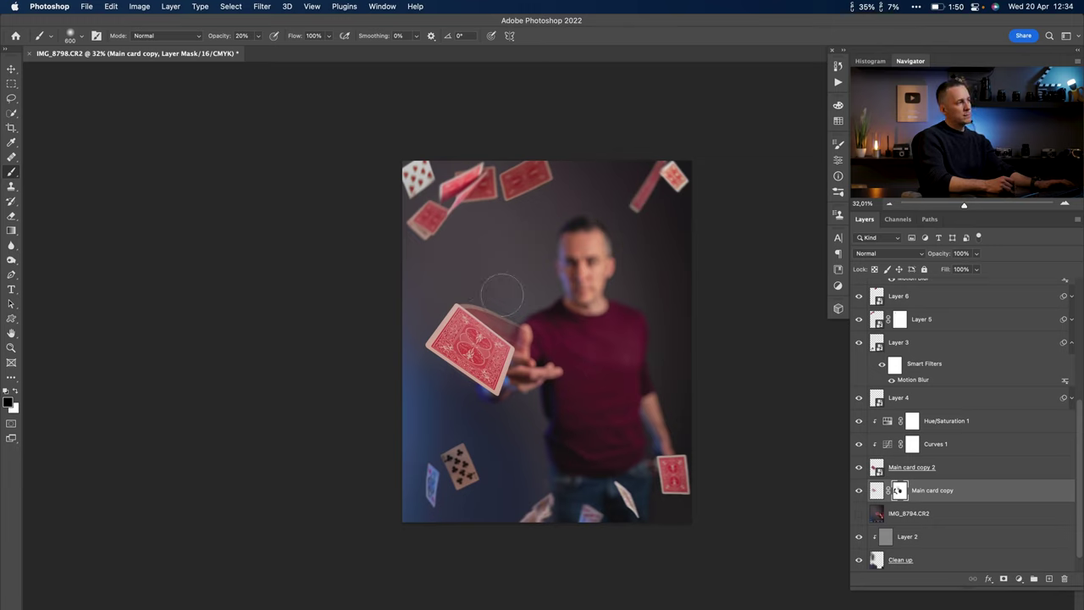
left_click(877, 492)
left_click(900, 493)
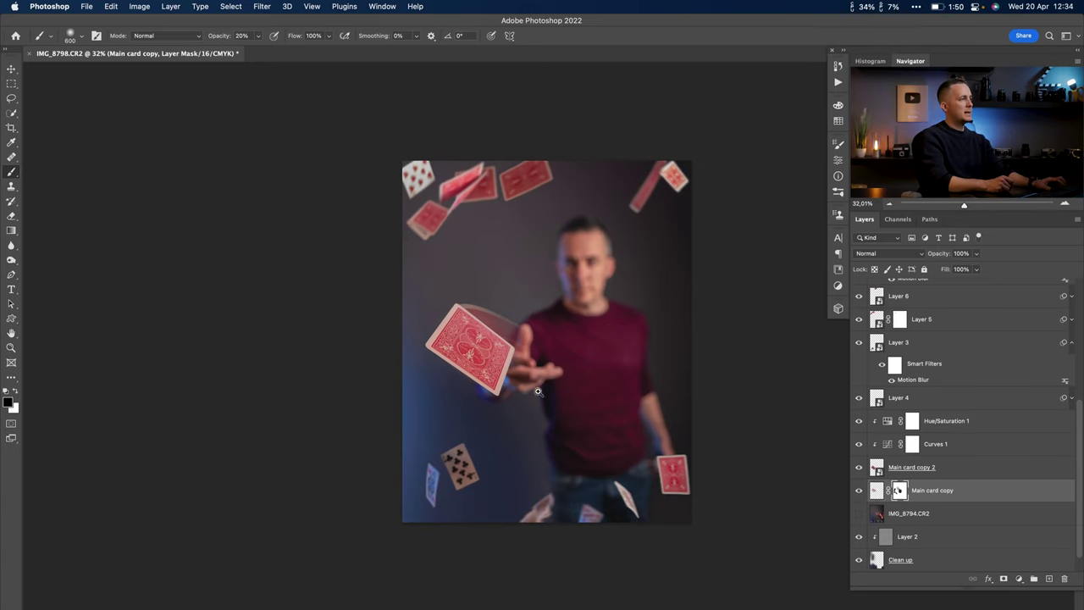
scroll(512, 413, "up", 2)
scroll(512, 412, "up", 3)
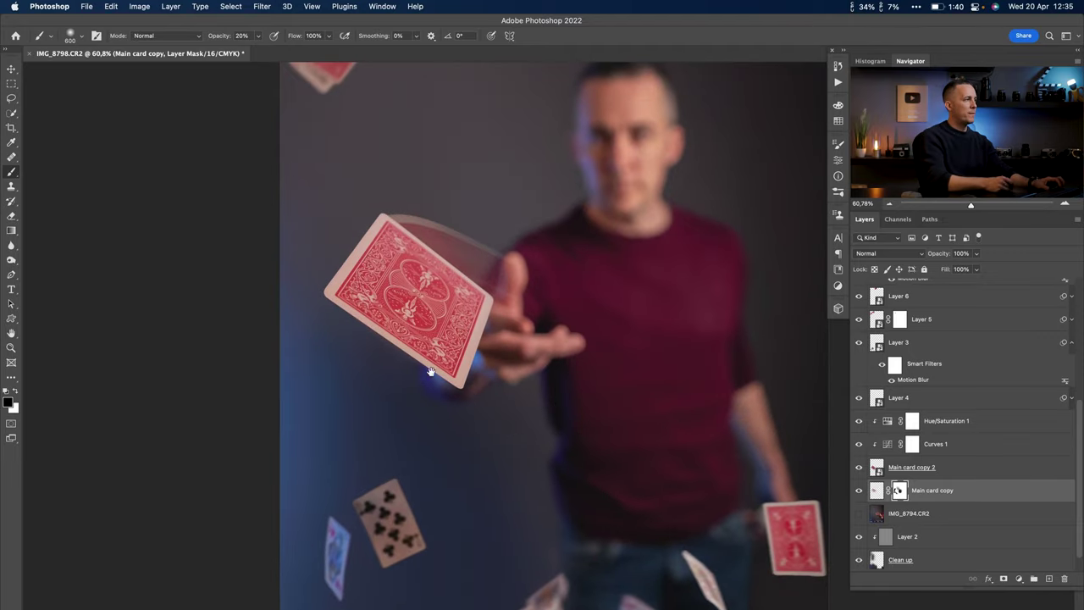
scroll(513, 395, "down", 4)
scroll(473, 375, "down", 3)
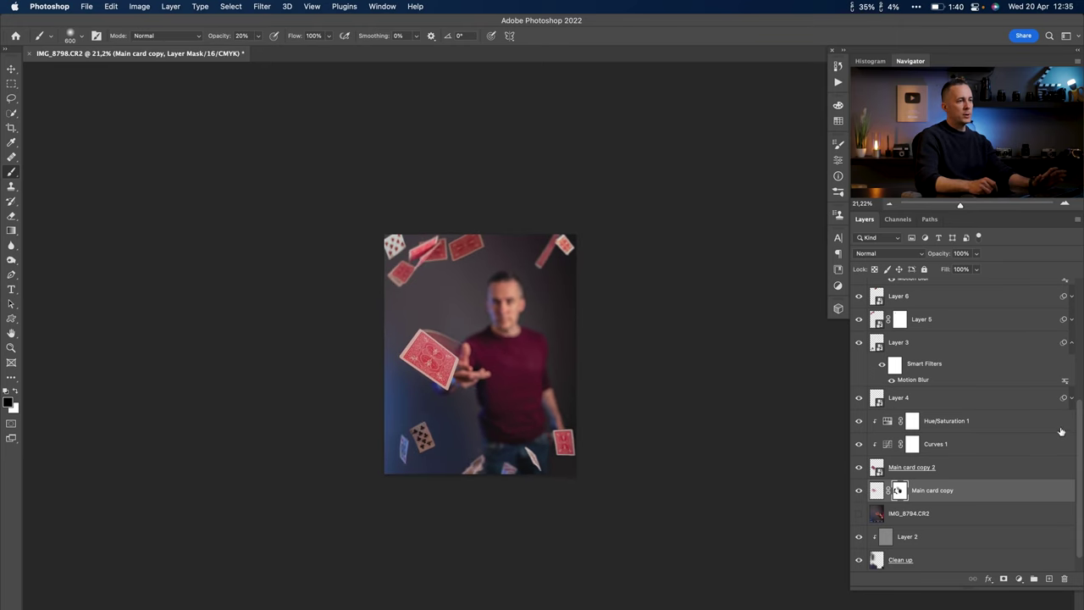
Group Layer 2, Clean up and IMG_8798.CR2 into a group named Background.
scroll(1067, 415, "up", 3)
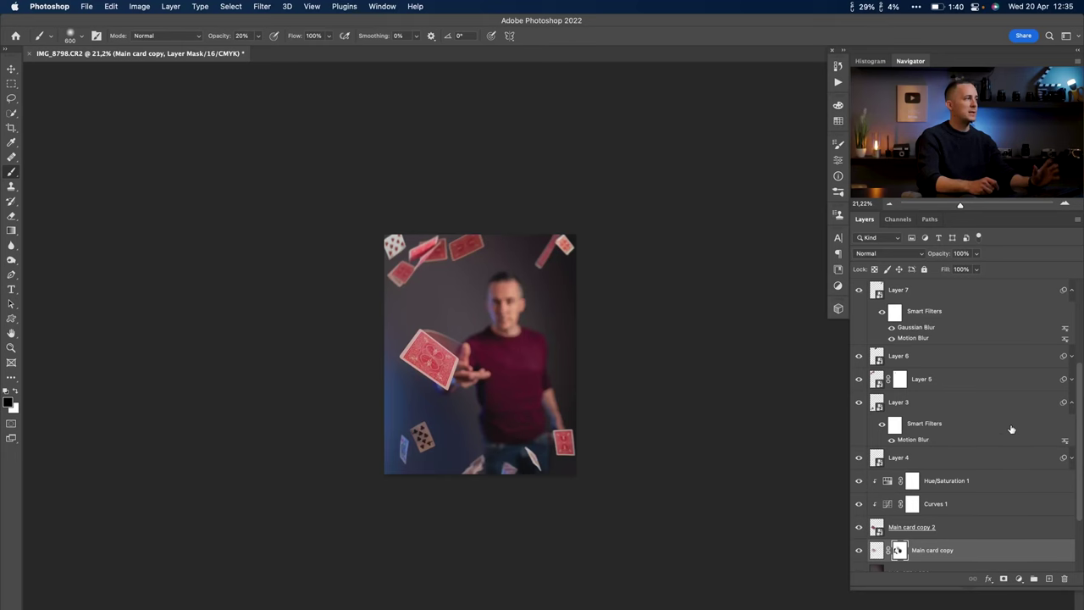
scroll(1069, 356, "up", 3)
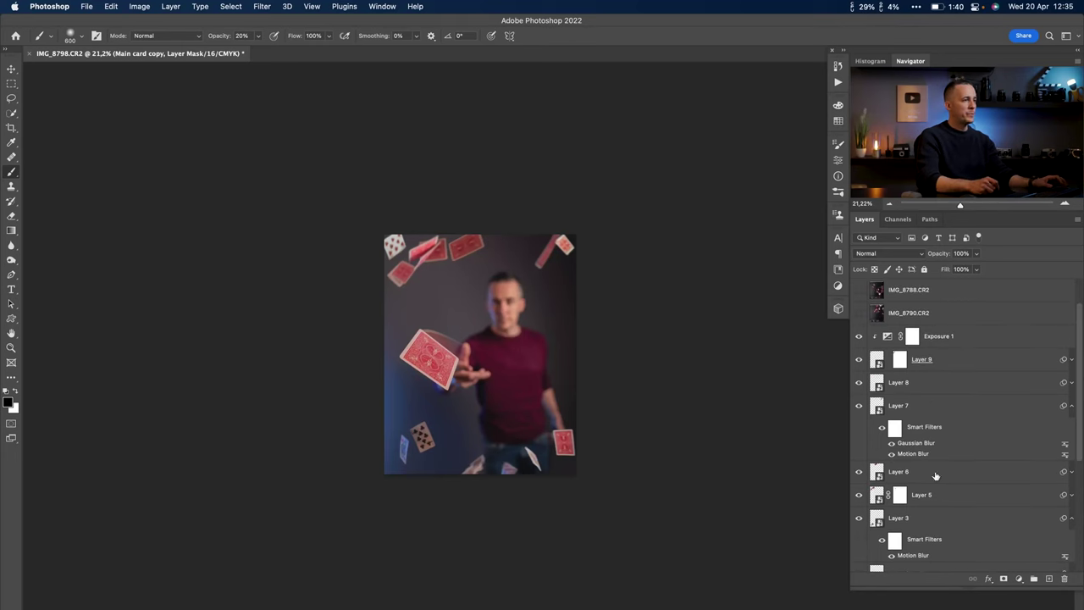
left_click_drag(1079, 416, 1069, 578)
left_click(915, 560)
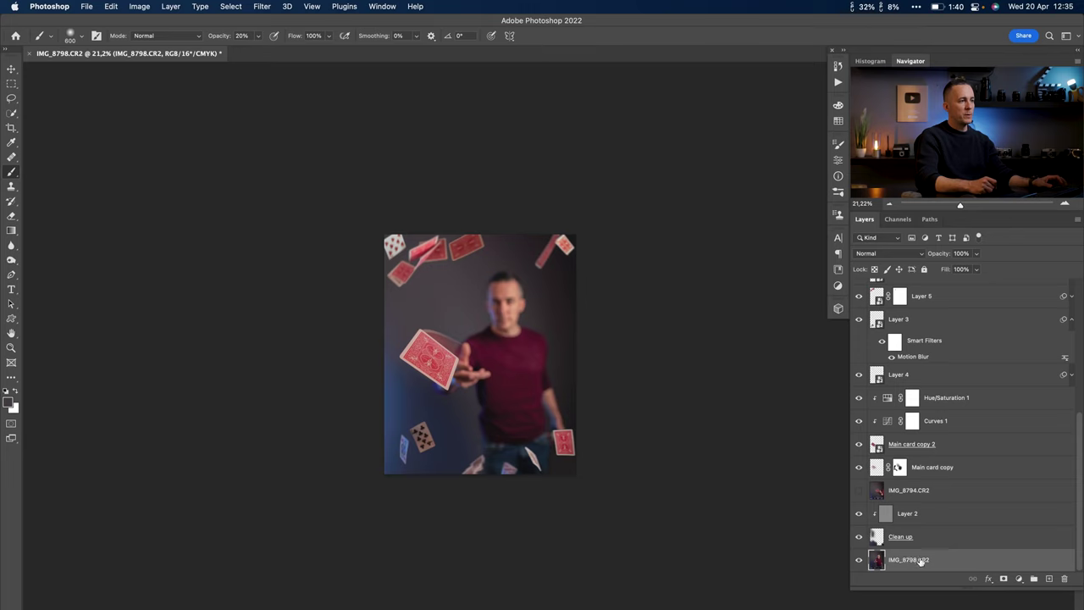
left_click(891, 514)
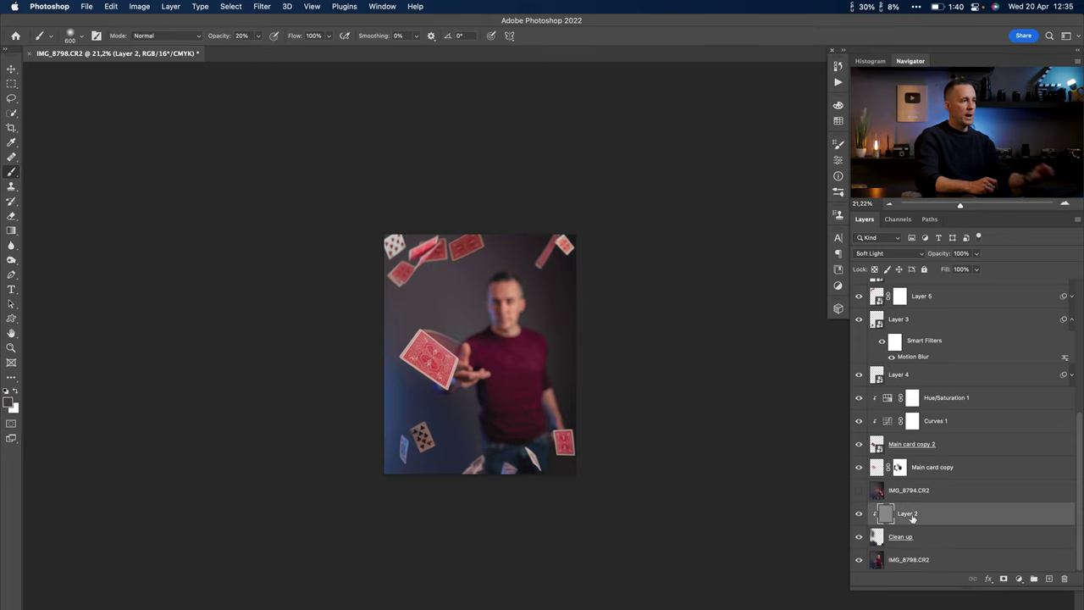
left_click(898, 560, "shift")
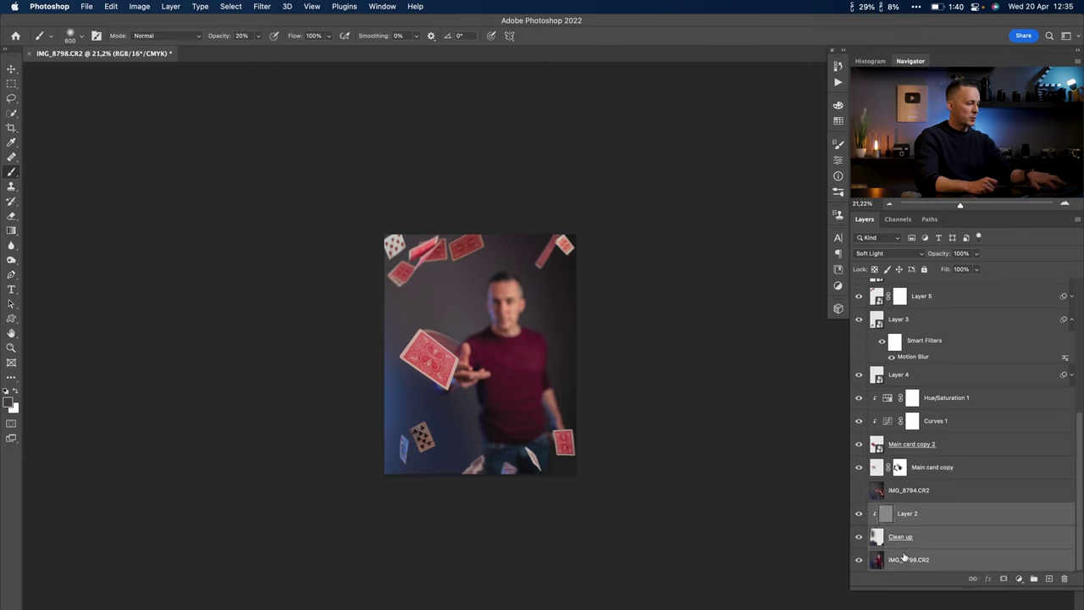
key("super+g")
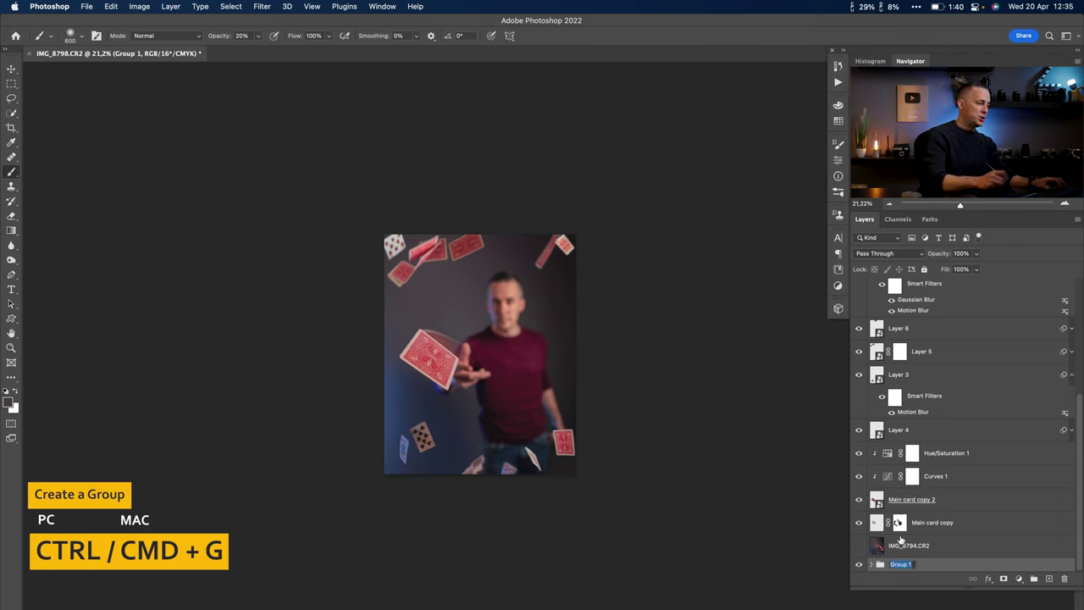
type("Background")
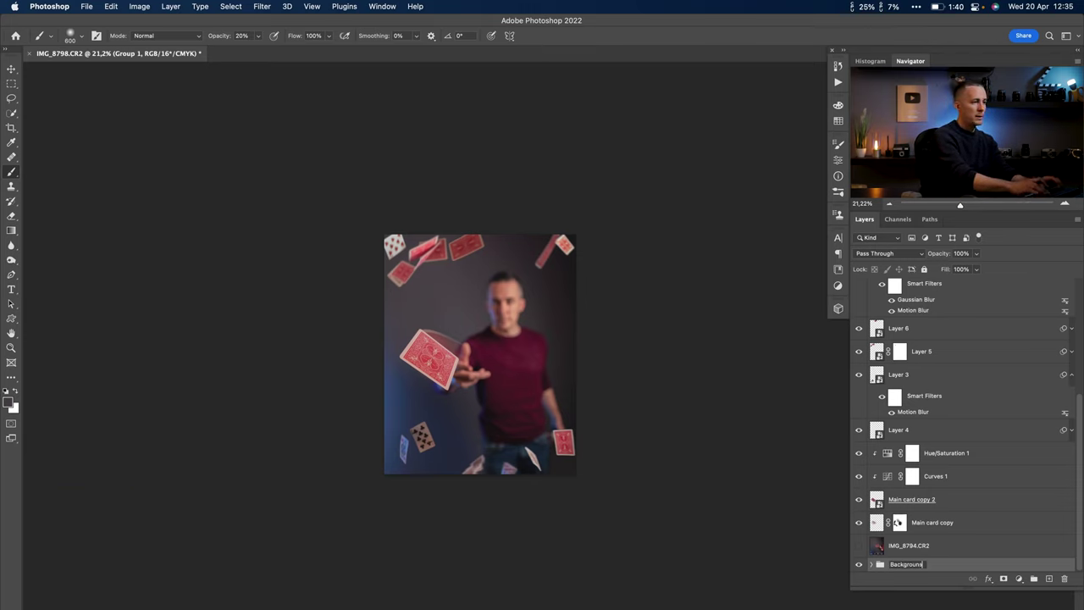
key("Return")
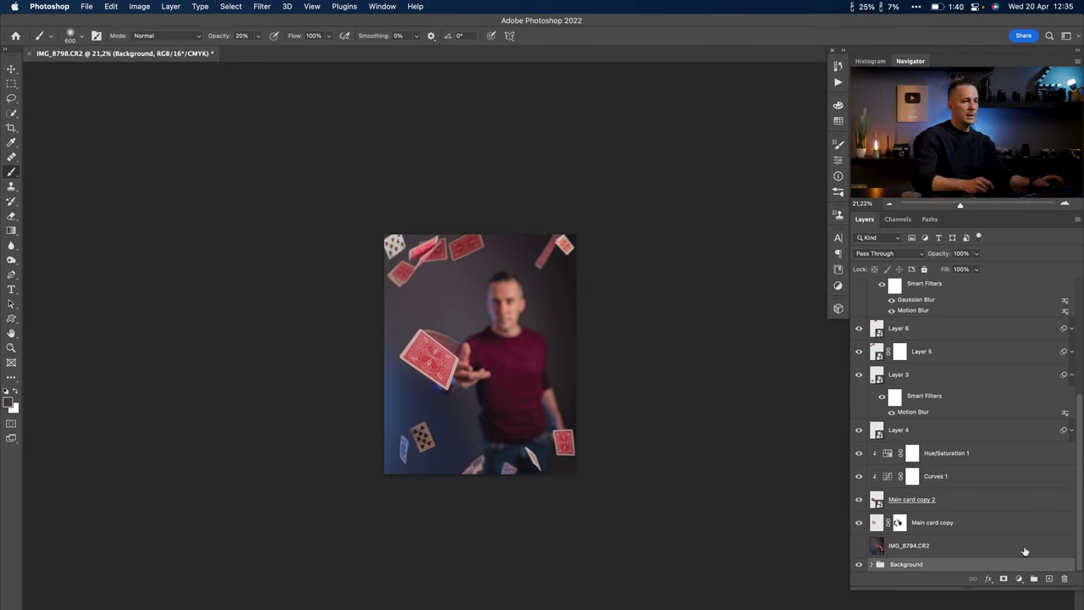
Add a Curves adjustment layer clipped to the Background group.
left_click(1019, 578)
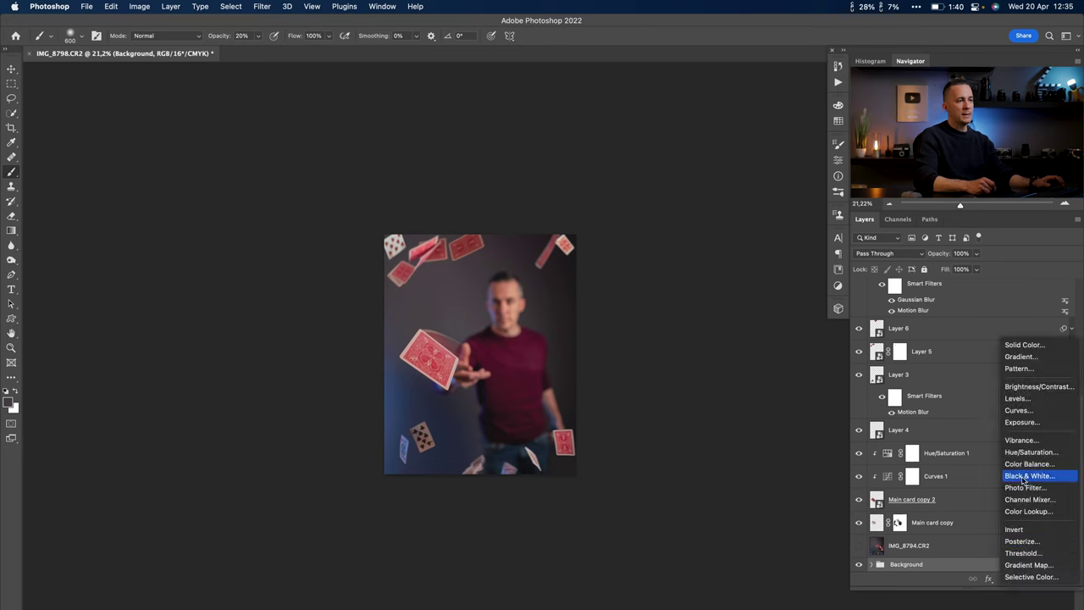
left_click(1020, 410)
left_click_drag(746, 265, 721, 294)
key("super+z")
key("super+z")
key("super+z")
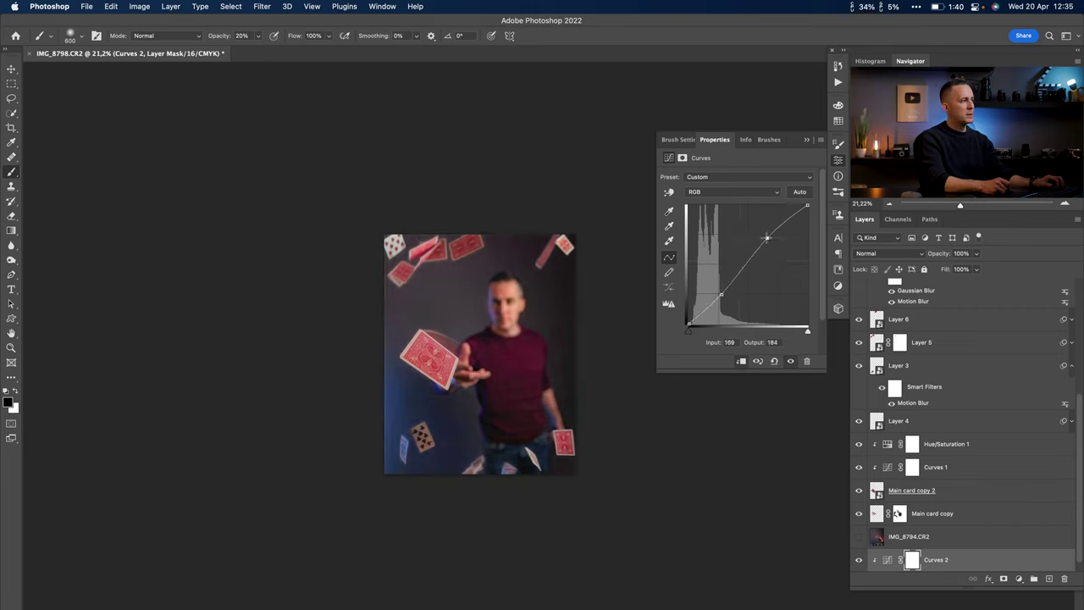
Darken the Background group's curve slightly by mapping input 95 to output 90, and set the adjustment's blend mode to Luminosity.
left_click(688, 332)
left_click(733, 282)
left_click_drag(733, 281, 733, 280)
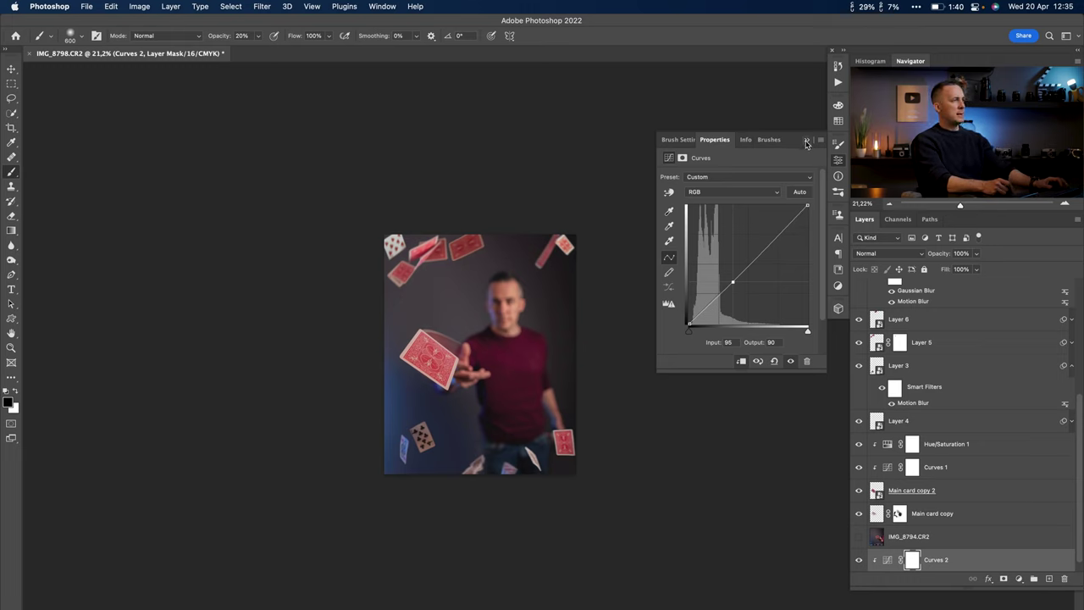
left_click(888, 254)
left_click(873, 566)
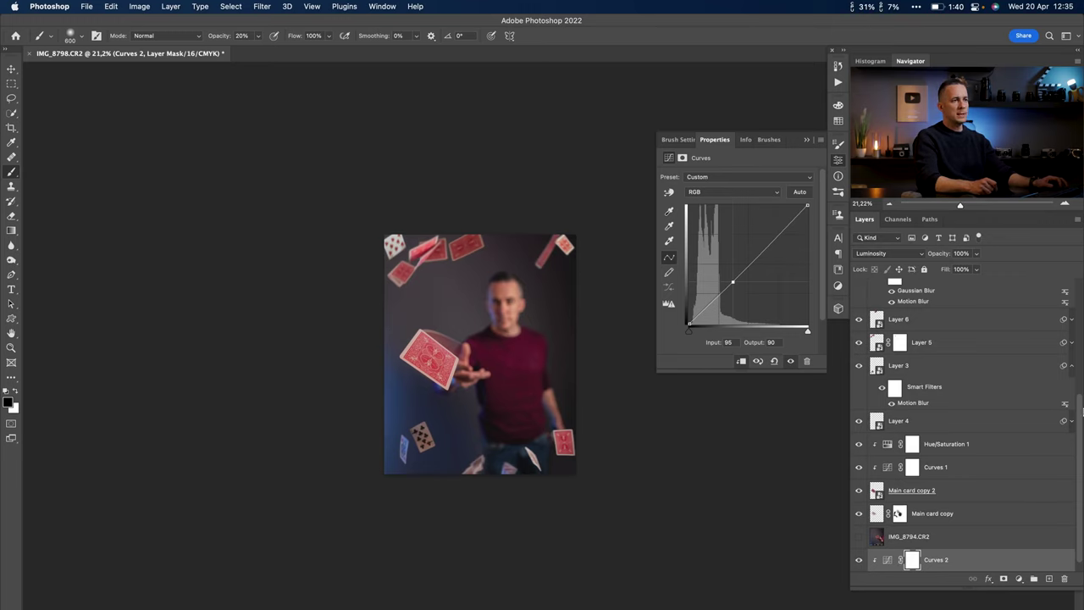
Stamp all visible layers into a new layer above Exposure 1 and convert it to a Smart Object.
left_click_drag(1079, 415, 1050, 291)
left_click(885, 383)
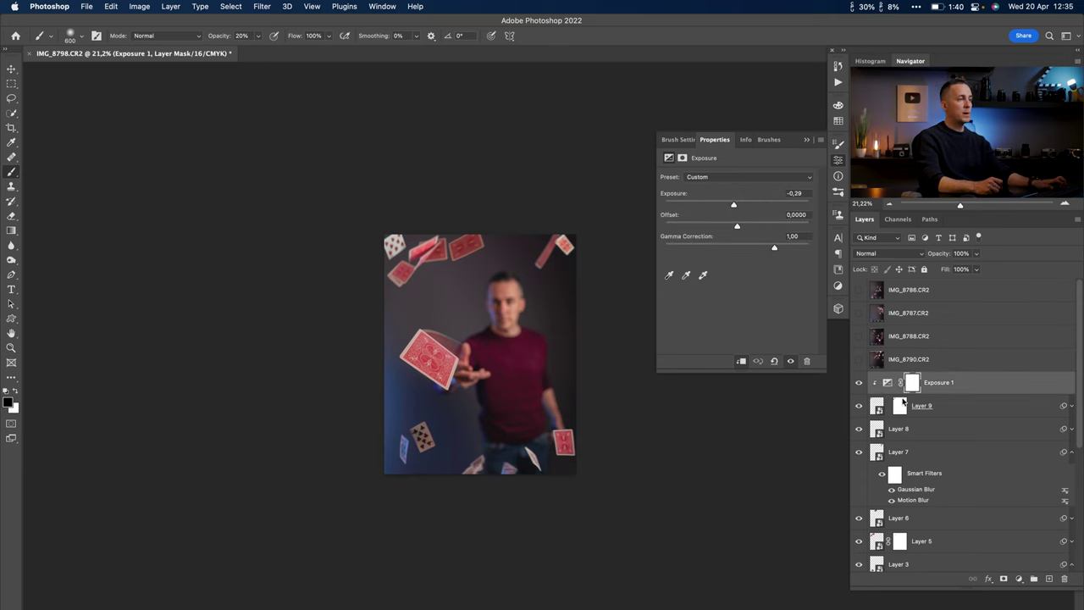
key("super+alt+shift+e")
right_click(929, 383)
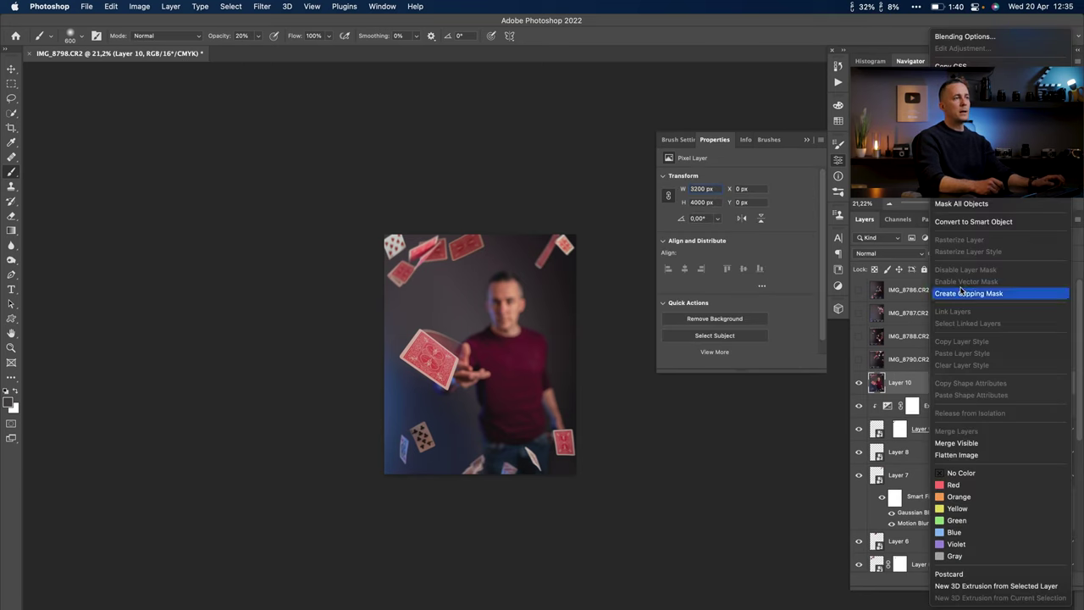
left_click(975, 222)
Open the Camera Raw Filter on Layer 10 and set Contrast +20, Shadows +34, Texture +30, Clarity +12 and Vibrance +37.
left_click(260, 7)
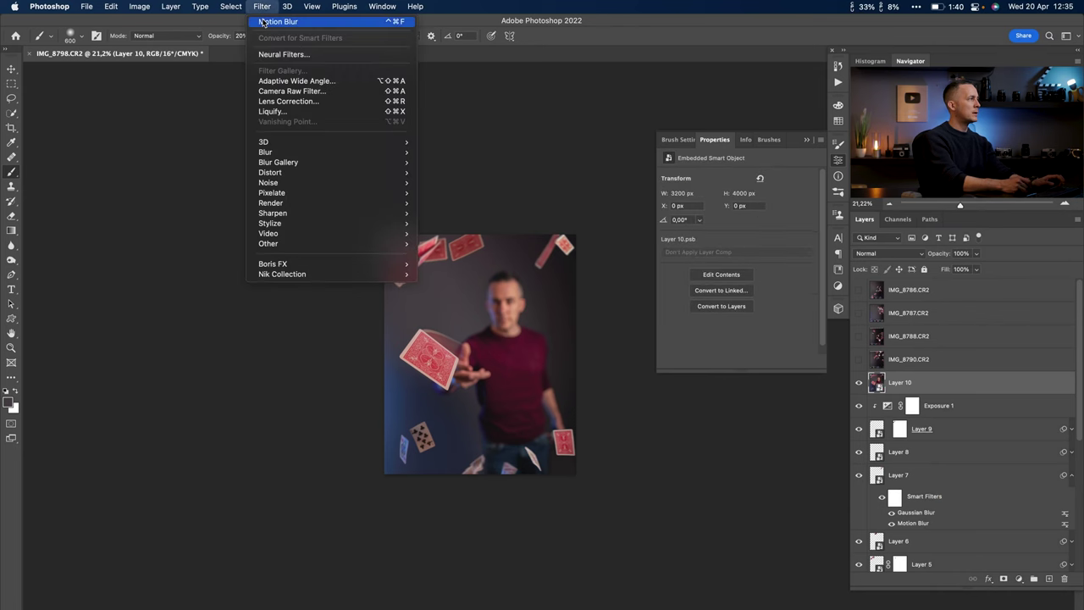
left_click(294, 91)
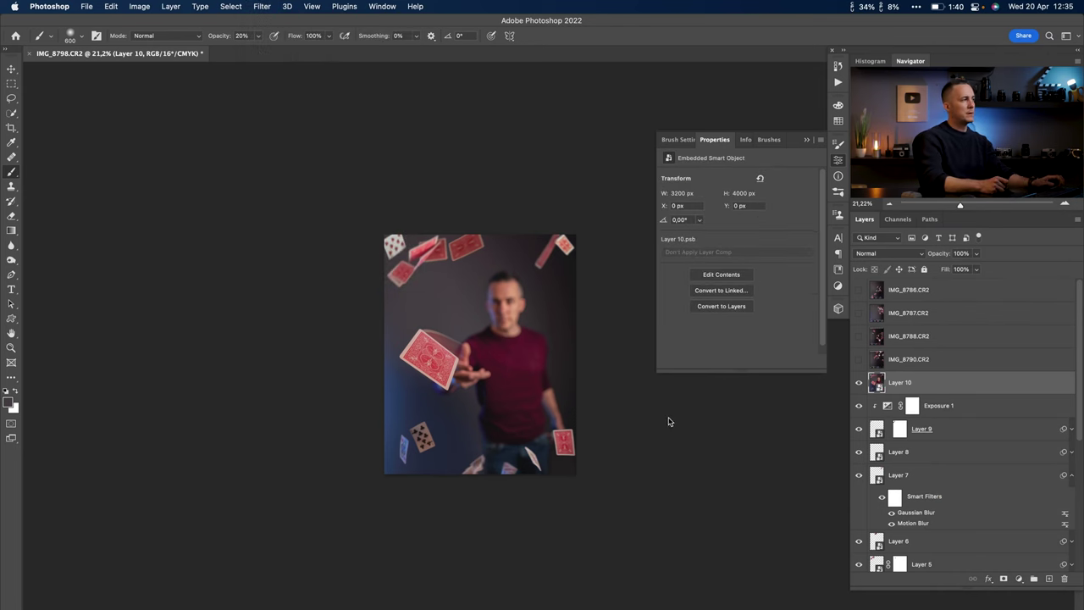
left_click_drag(984, 297, 993, 296)
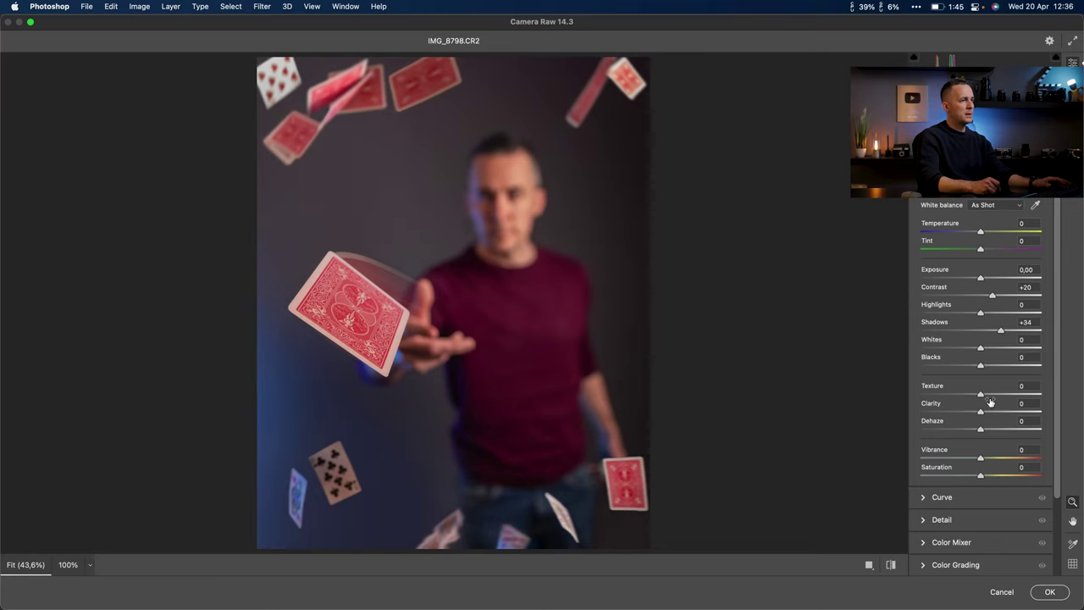
left_click_drag(981, 412, 1002, 396)
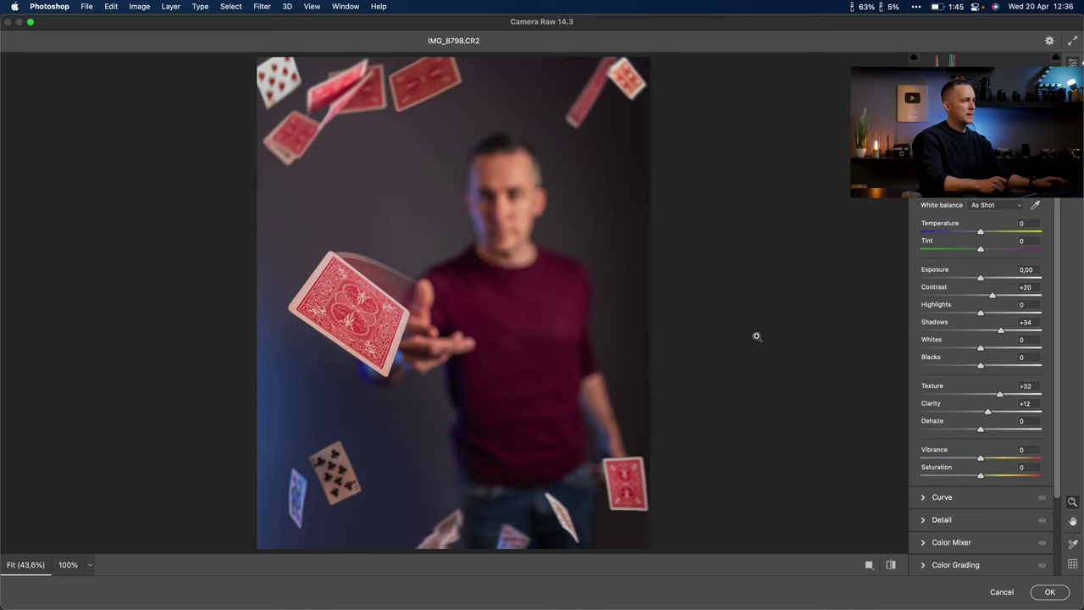
left_click_drag(981, 458, 995, 458)
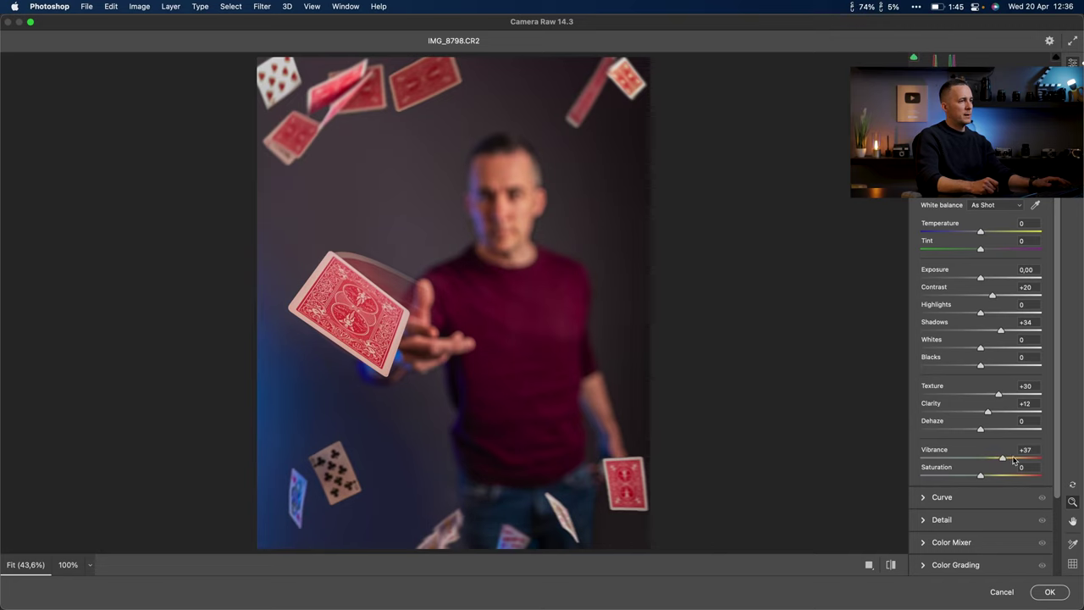
Add a soft dark vignette in the Camera Raw effects with Vignetting -22 and Feather 89.
scroll(1055, 424, "down", 3)
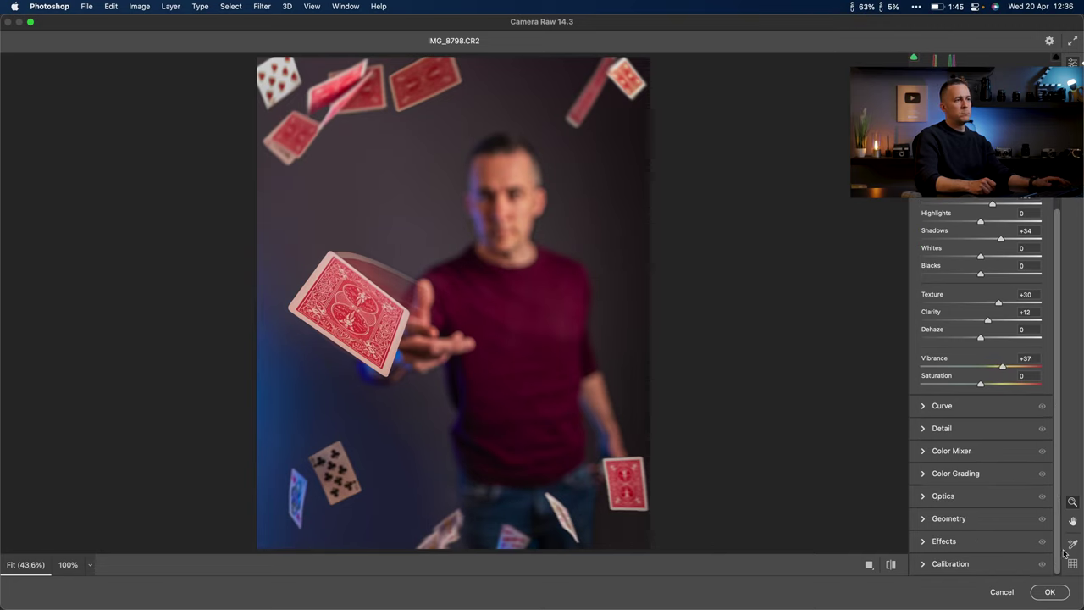
left_click(956, 543)
left_click_drag(981, 396, 967, 396)
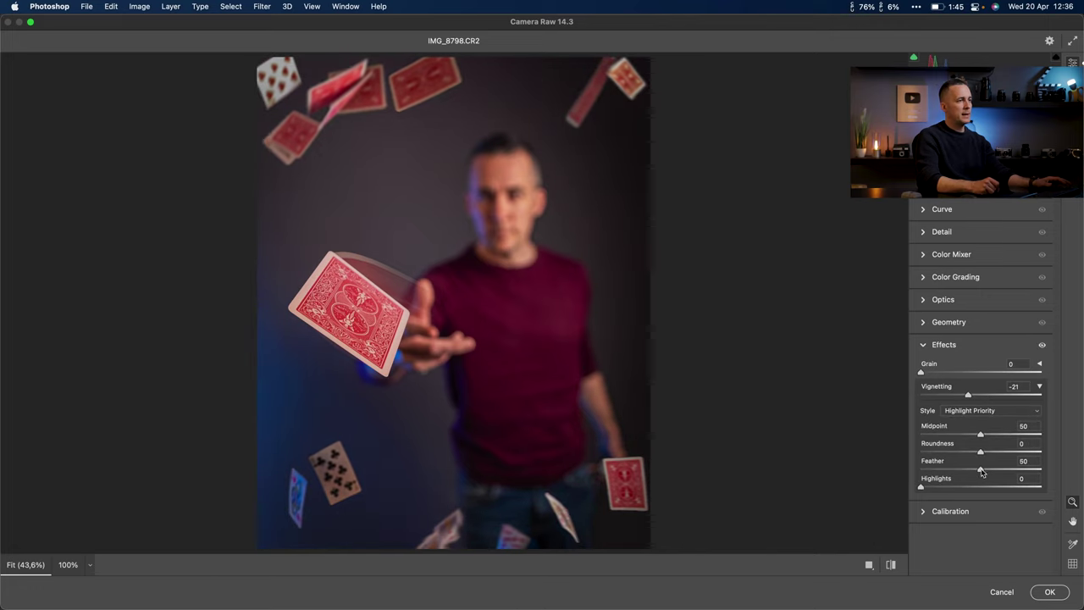
left_click_drag(968, 398, 969, 397)
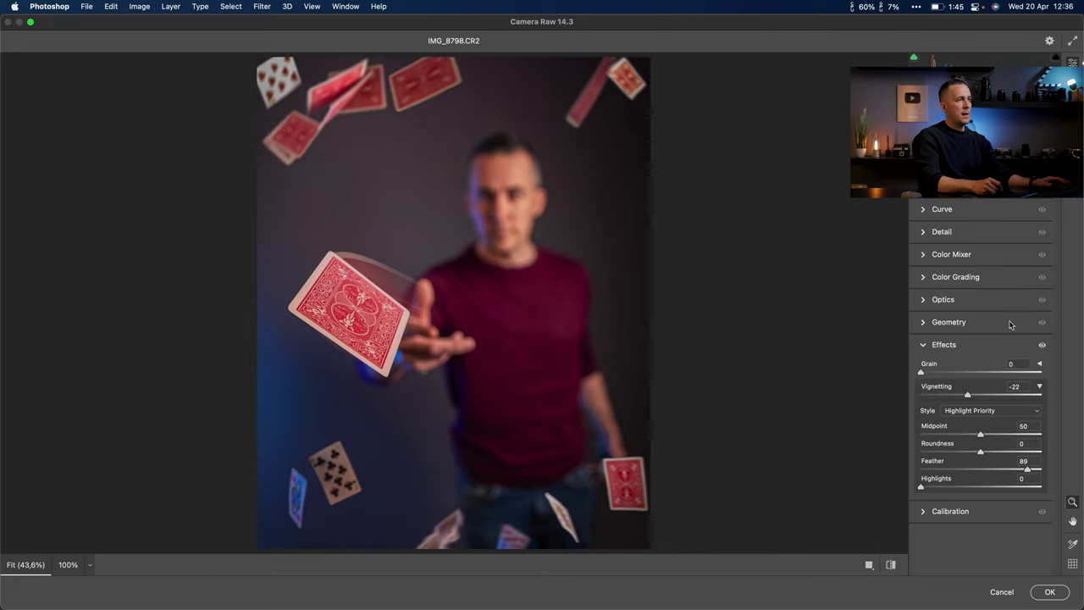
Tint the shadows blue in Color Grading with a hue of about 226 and a saturation of about 25.
left_click(956, 256)
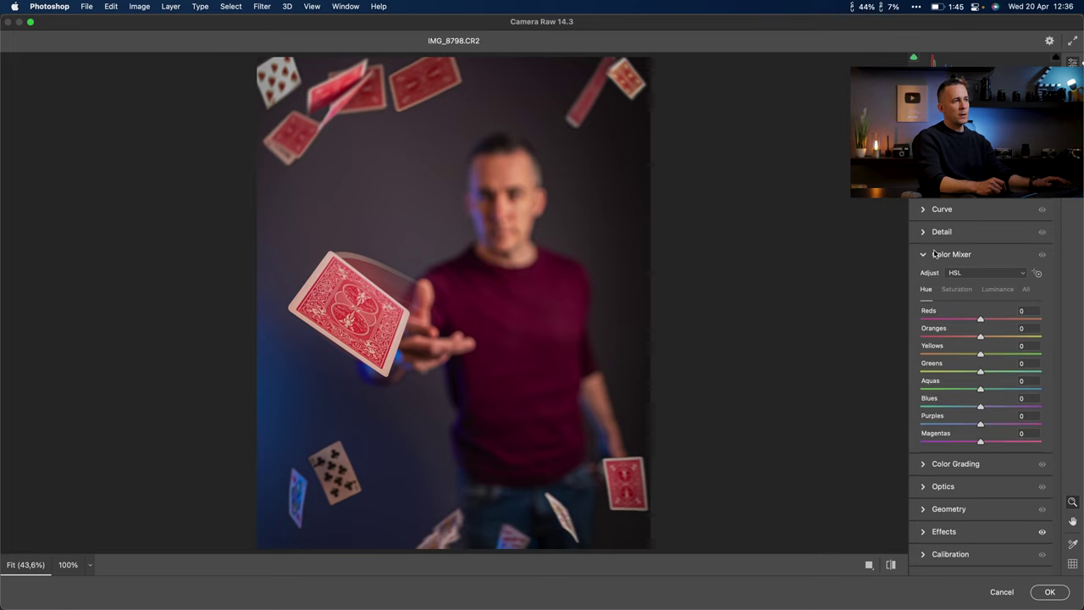
left_click(934, 254)
left_click(945, 278)
left_click(976, 295)
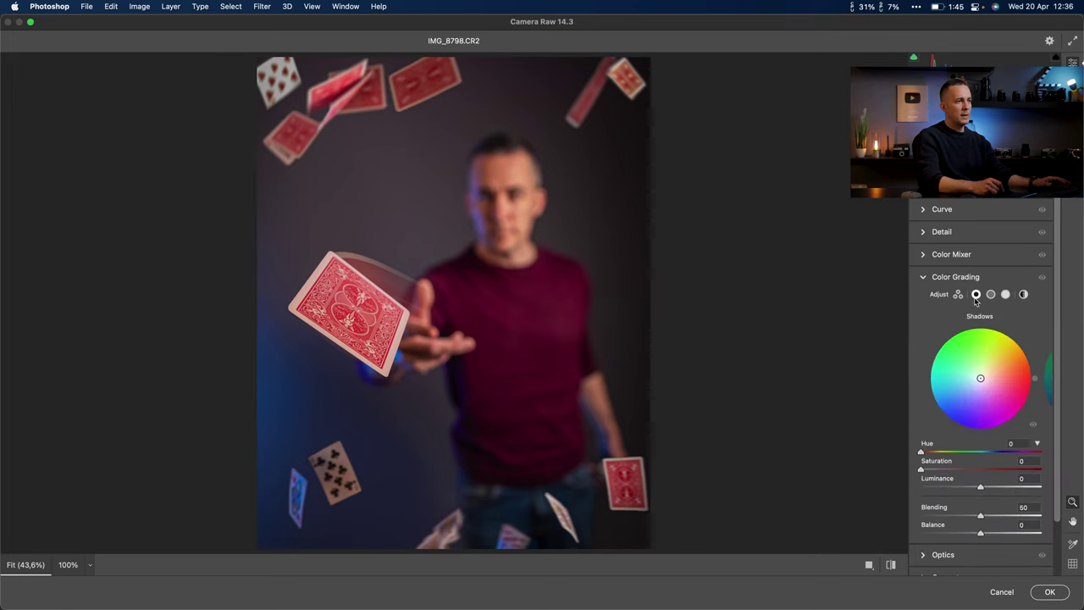
left_click_drag(922, 471, 953, 466)
left_click_drag(994, 452, 1002, 455)
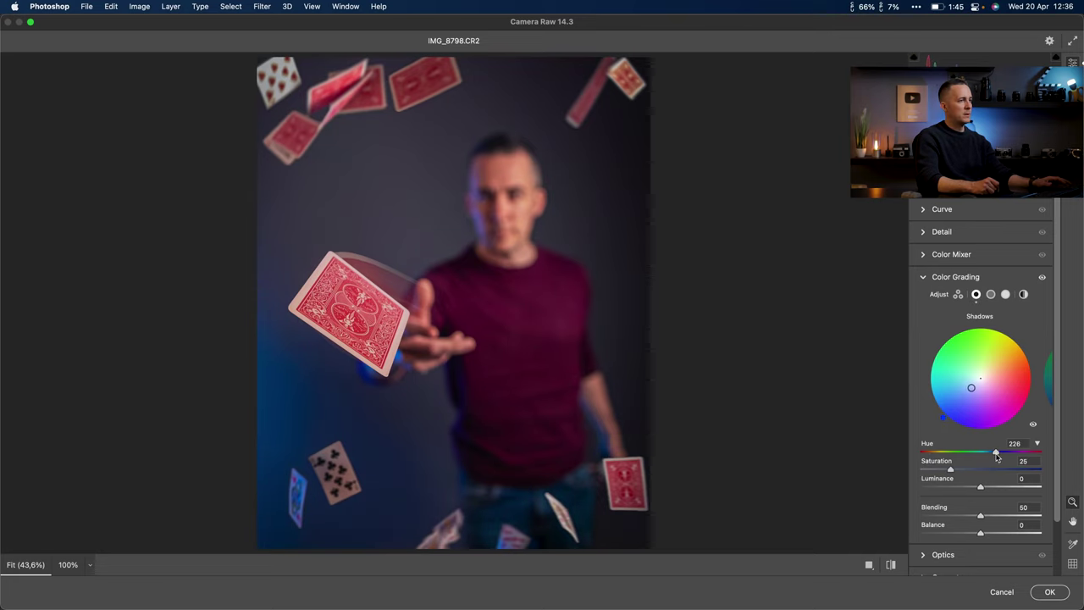
mouse_move(956, 468)
left_mouse_down()
mouse_move(1011, 467)
mouse_move(946, 471)
left_mouse_up()
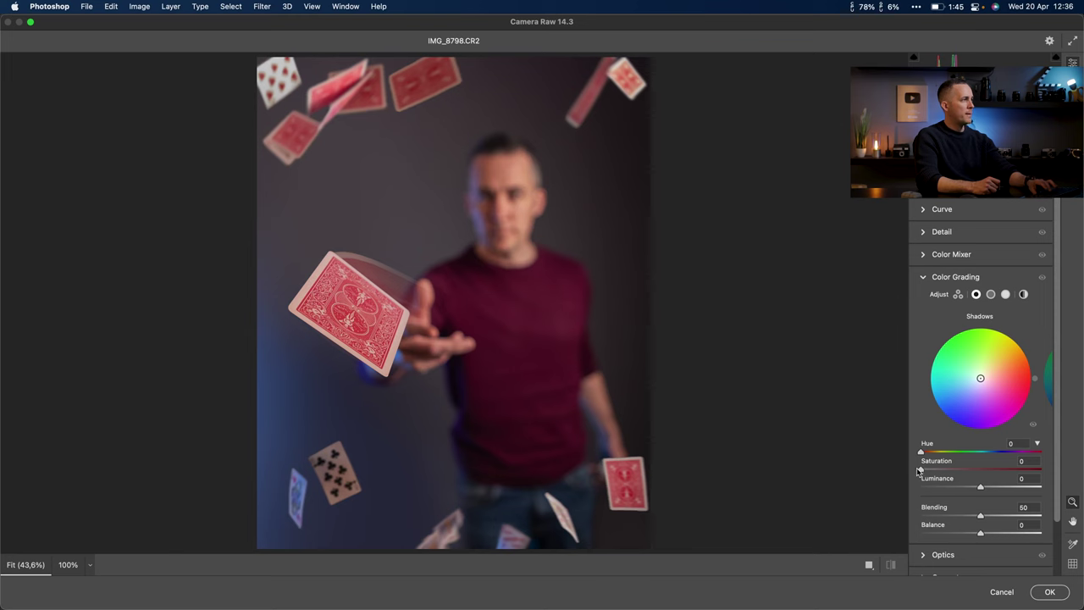